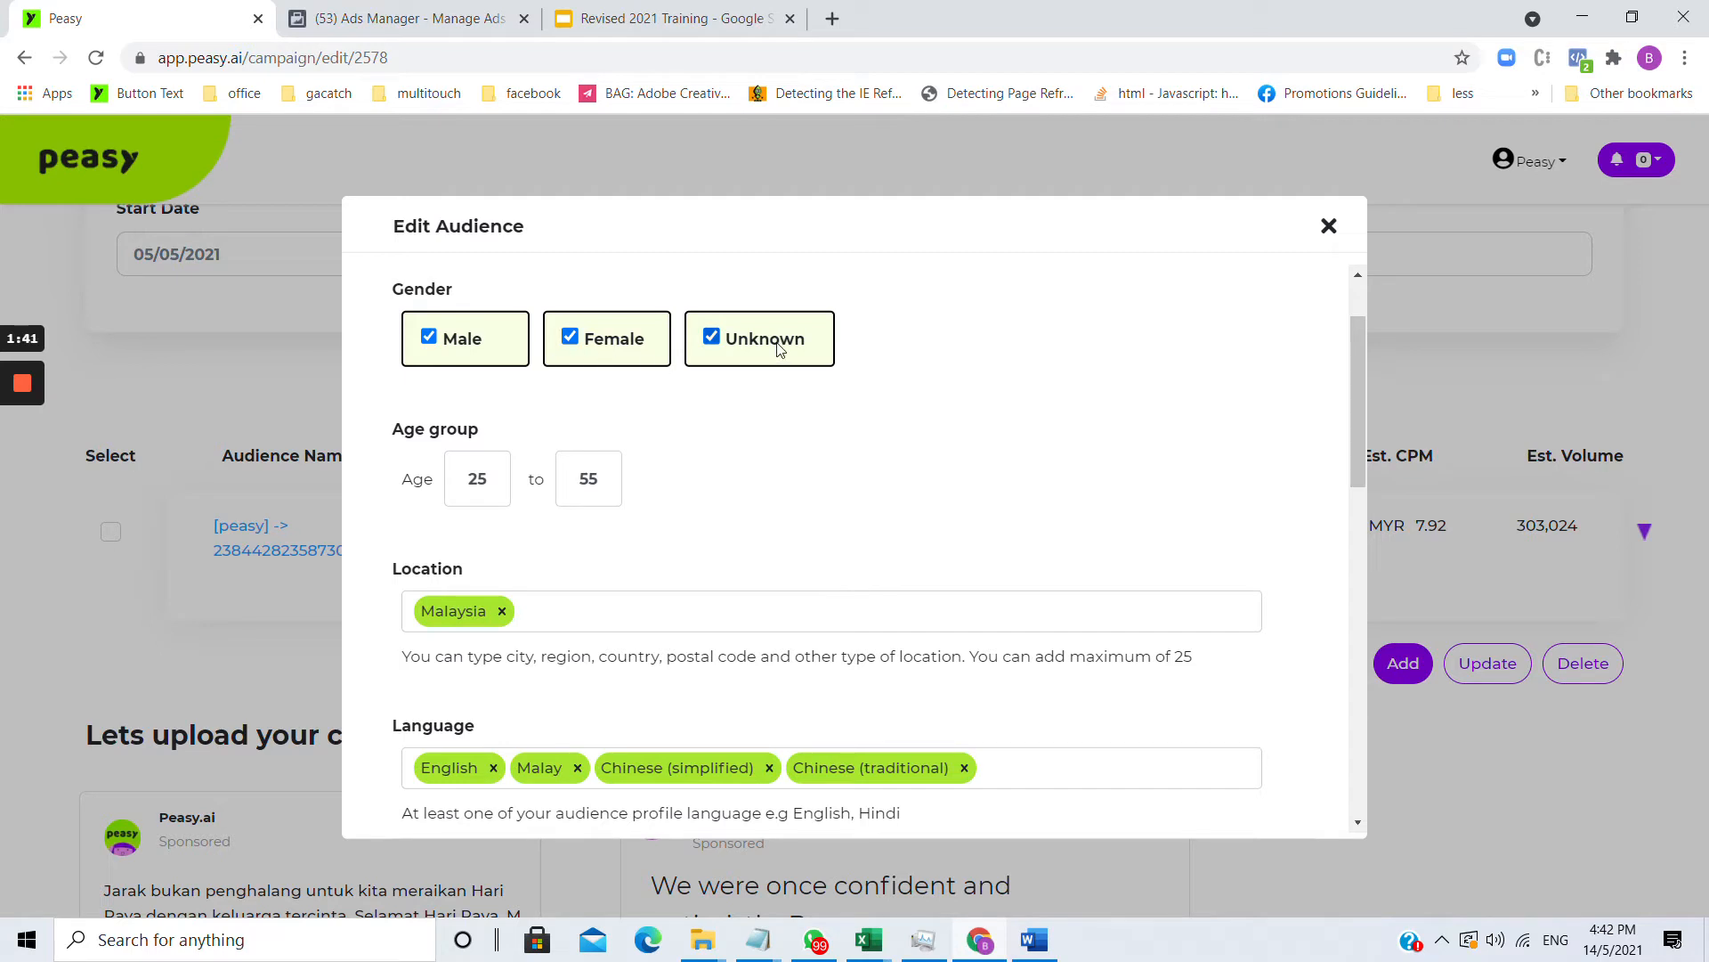
- Examine the audience's gender, age, location, language, device, target cost and Facebook interest settings, and close the audience editor
scroll(680, 611, "down", 4)
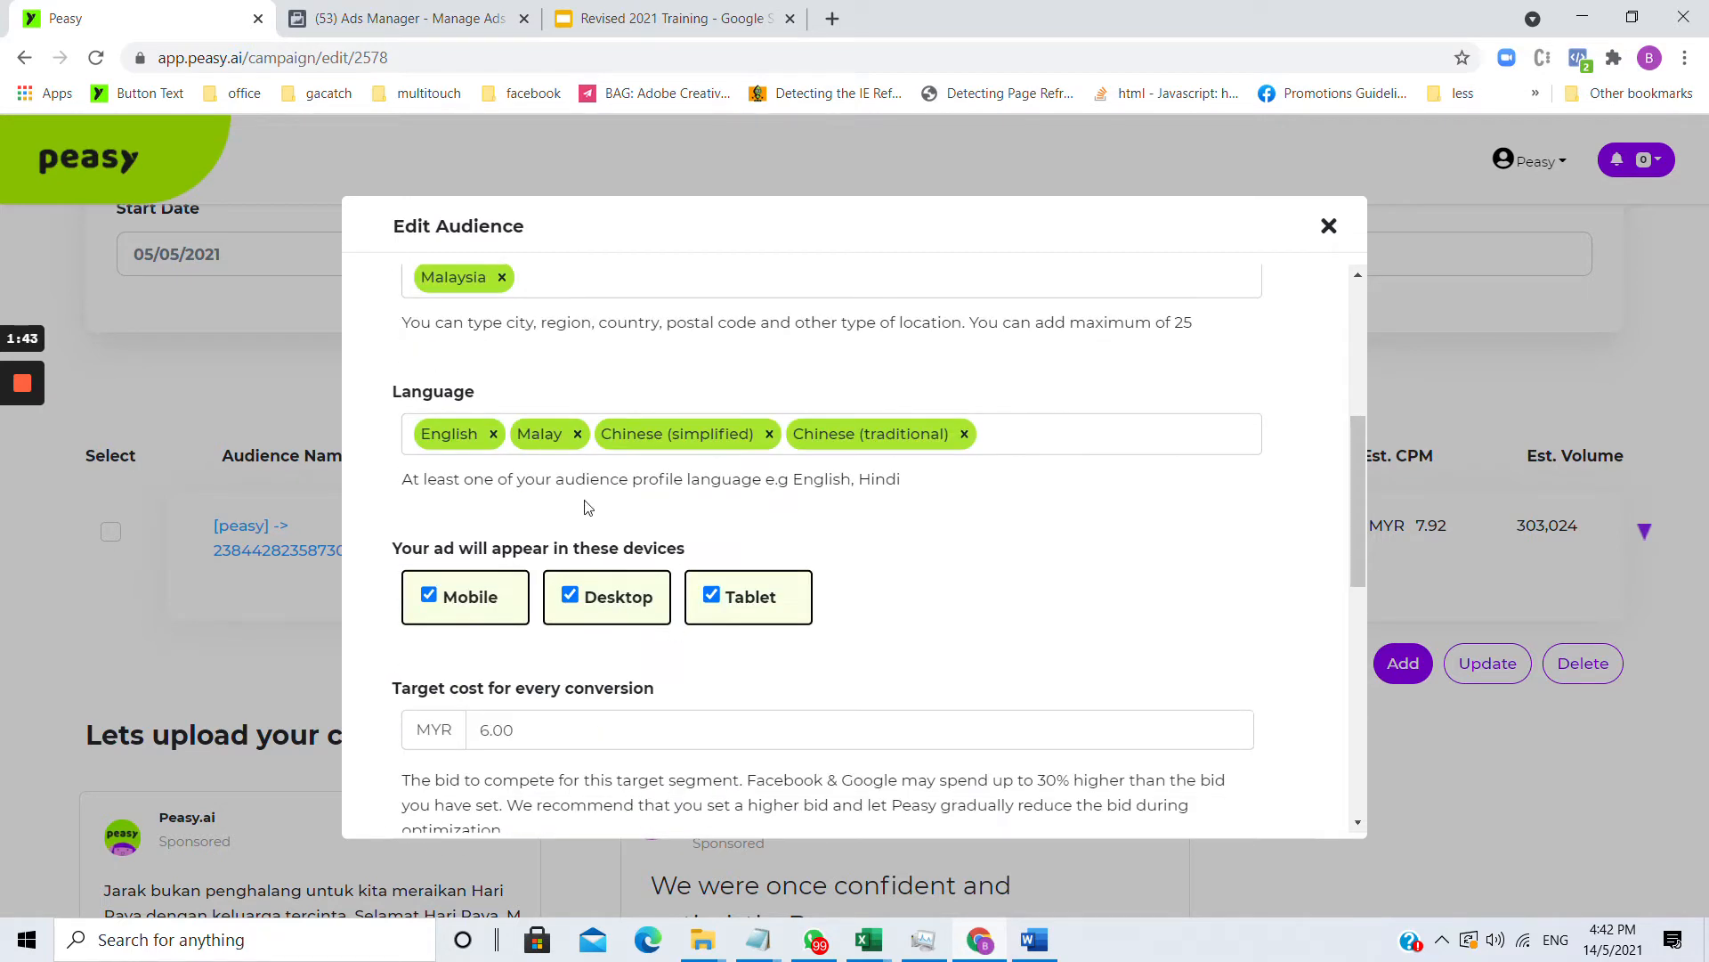
scroll(674, 556, "down", 5)
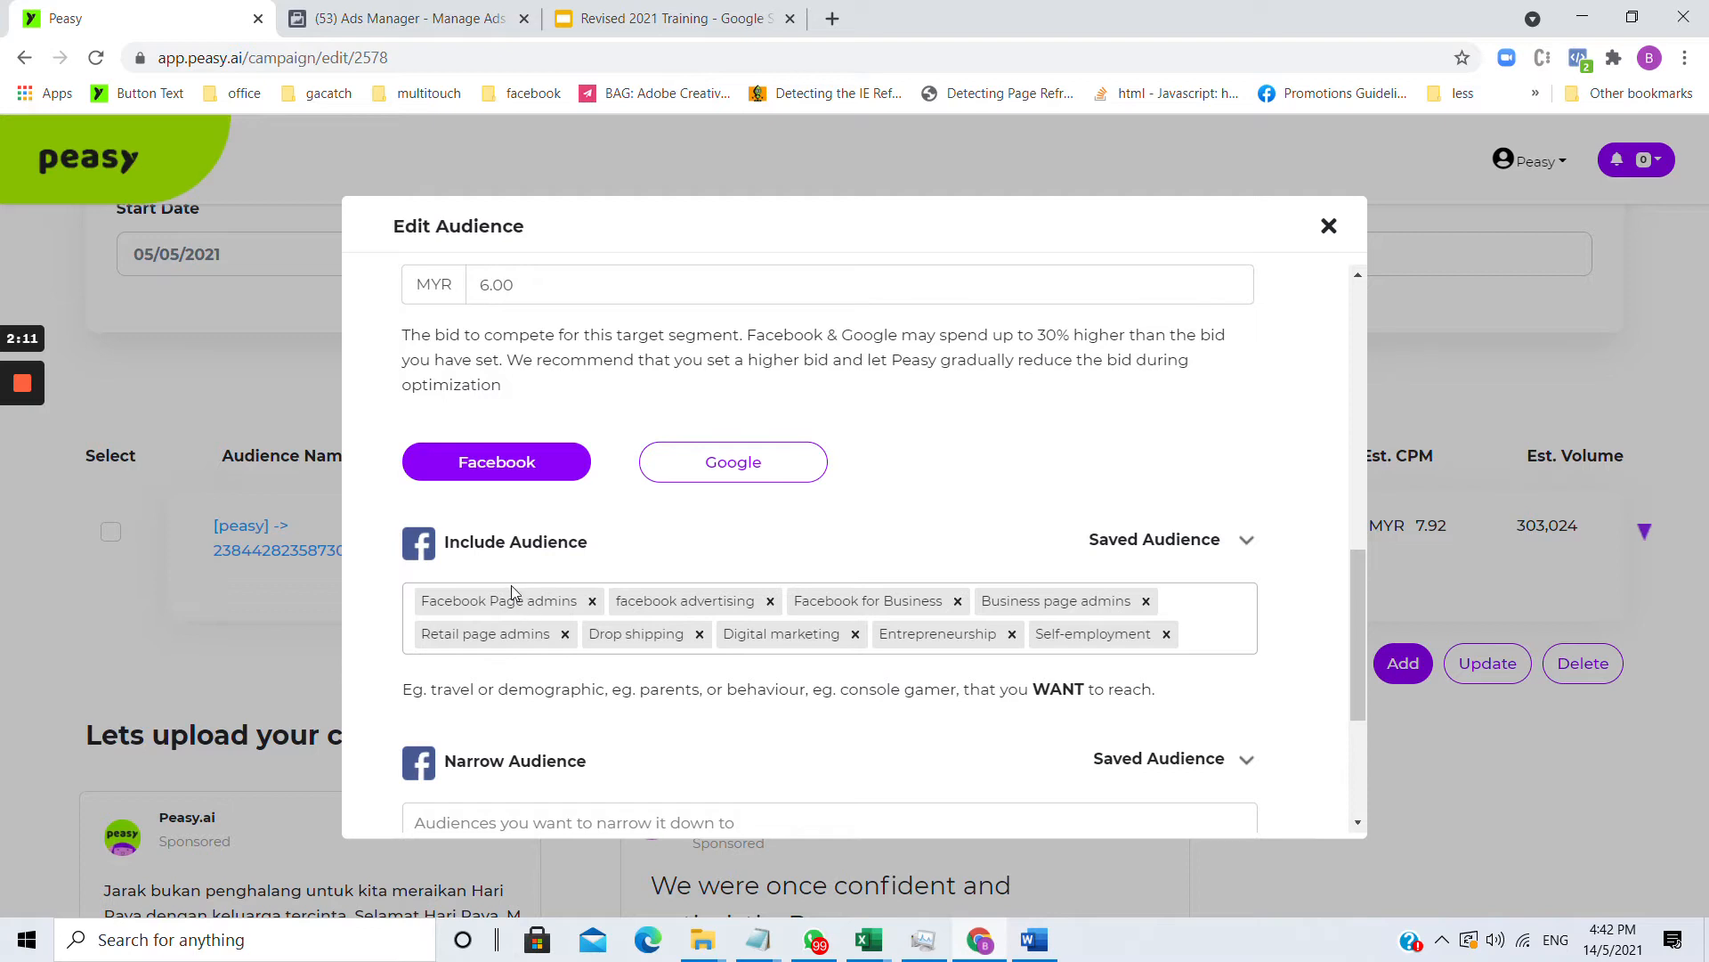
scroll(513, 606, "up", 4)
scroll(748, 656, "down", 5)
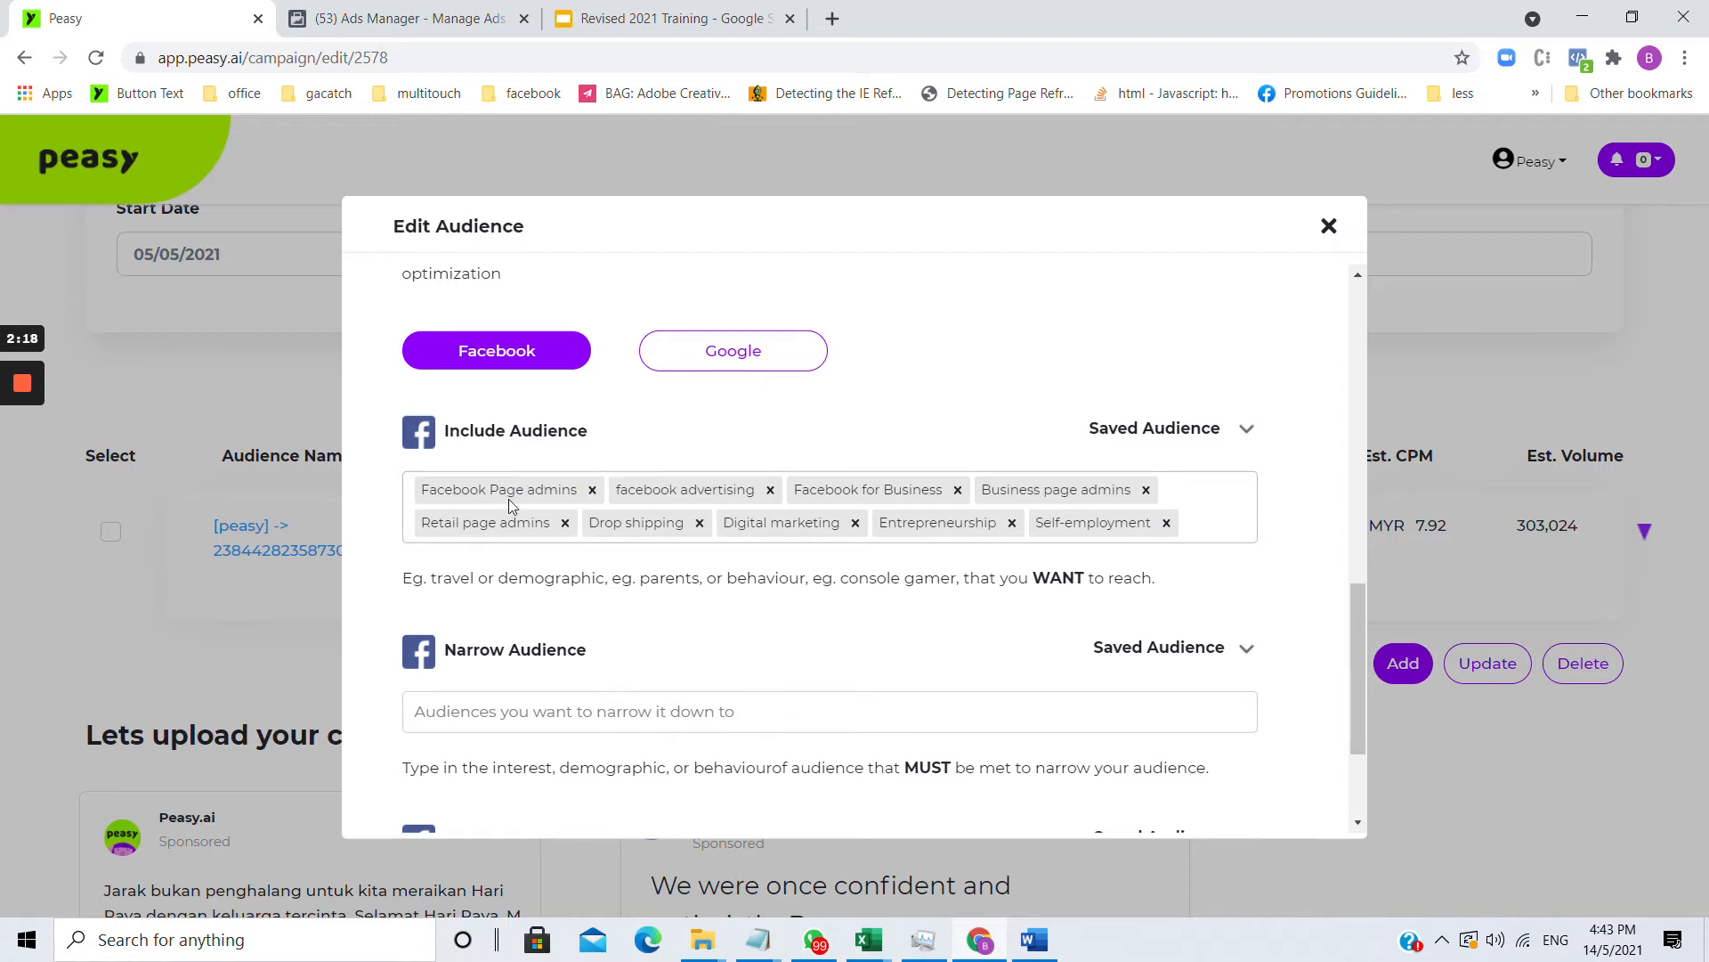
scroll(518, 498, "up", 10)
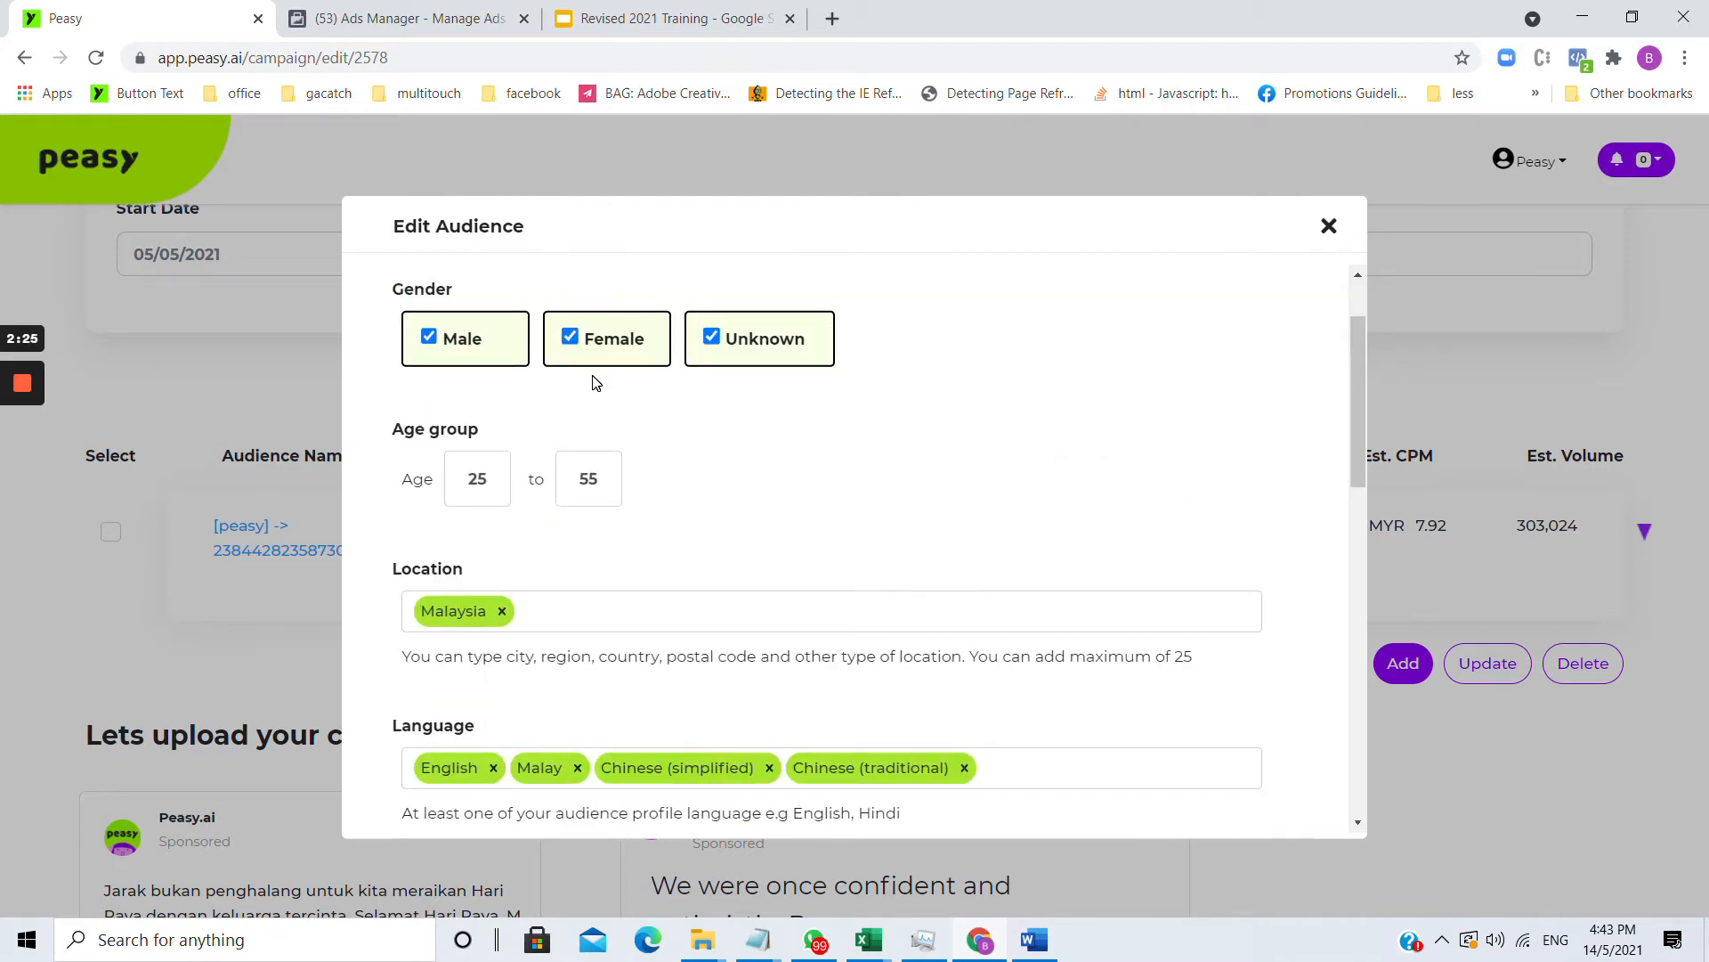
scroll(611, 457, "down", 5)
scroll(611, 457, "down", 5)
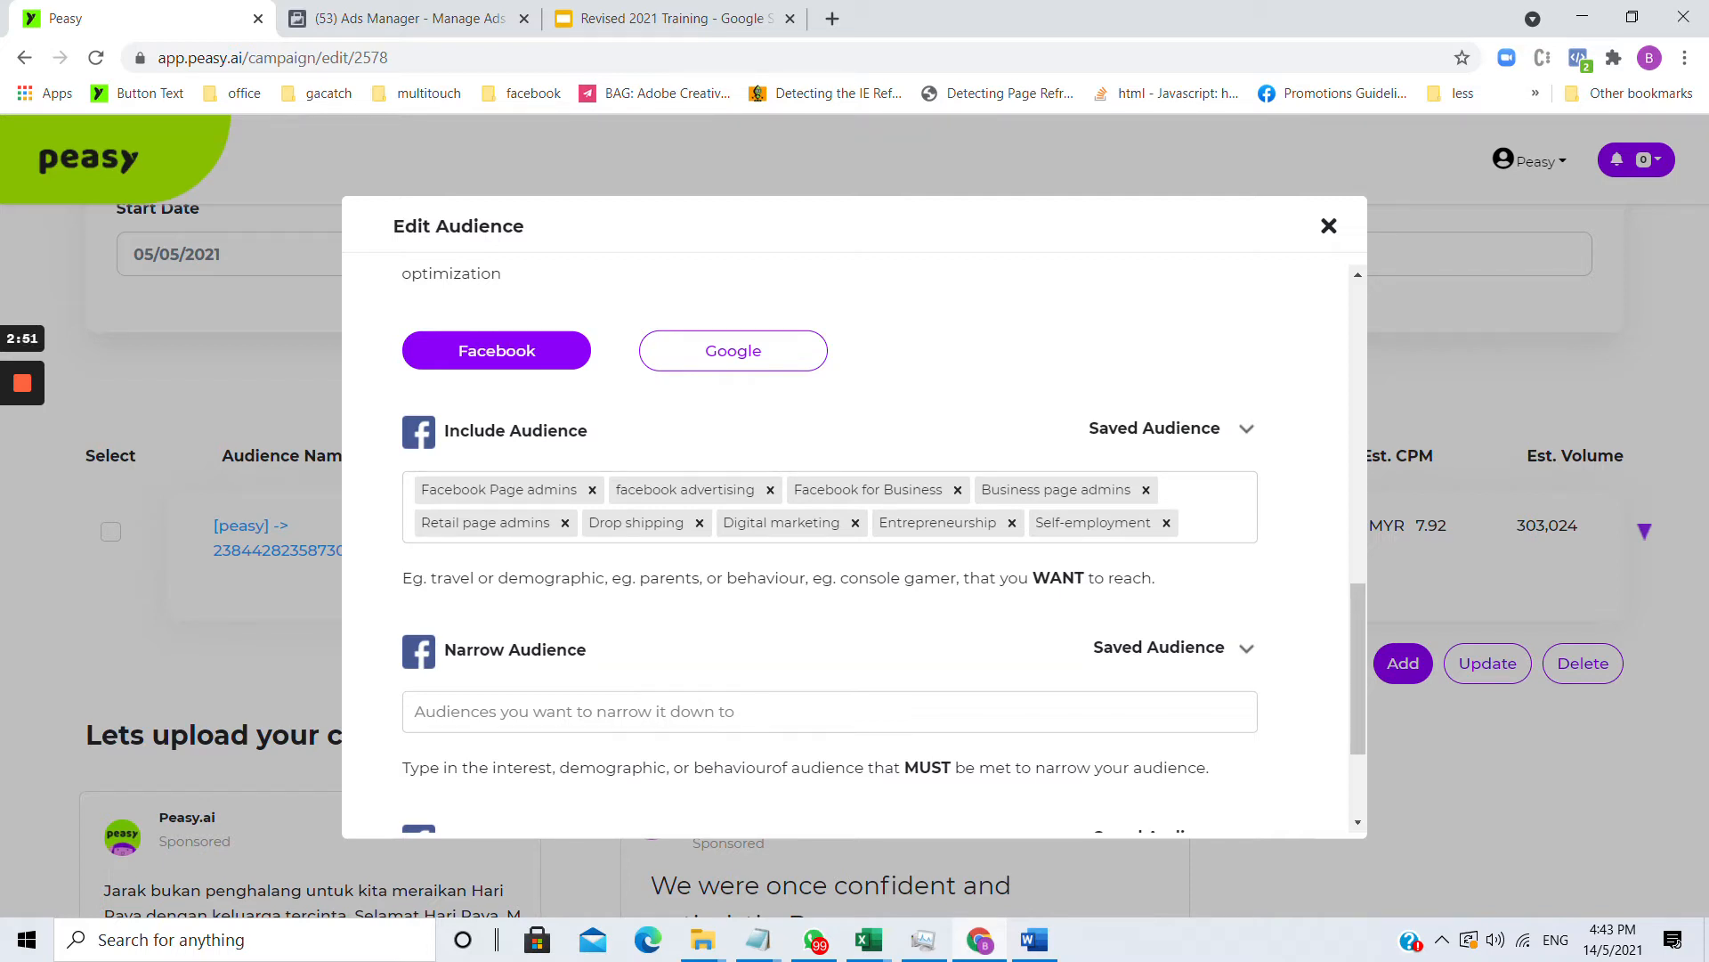
left_click(1327, 224)
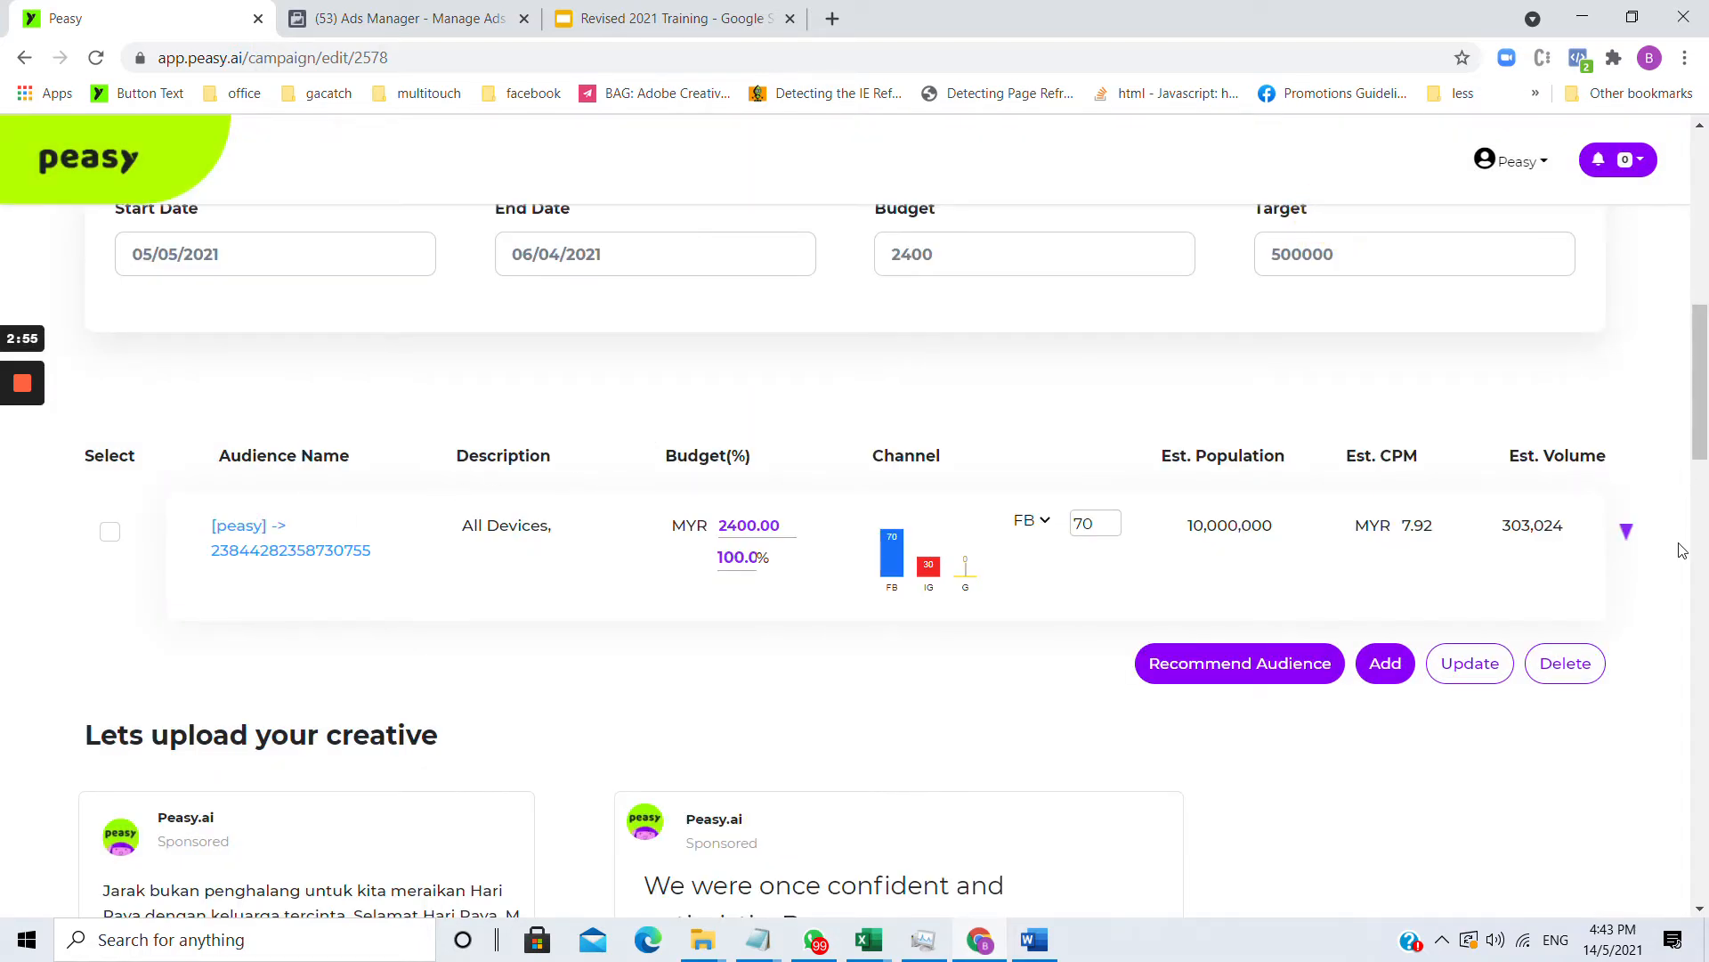
- Highlight the audience's estimated population, and reopen the audience segment to review its demographics, devices and included Facebook interests
left_click_drag(1209, 519, 1297, 534)
left_click(1196, 480)
left_click(326, 547)
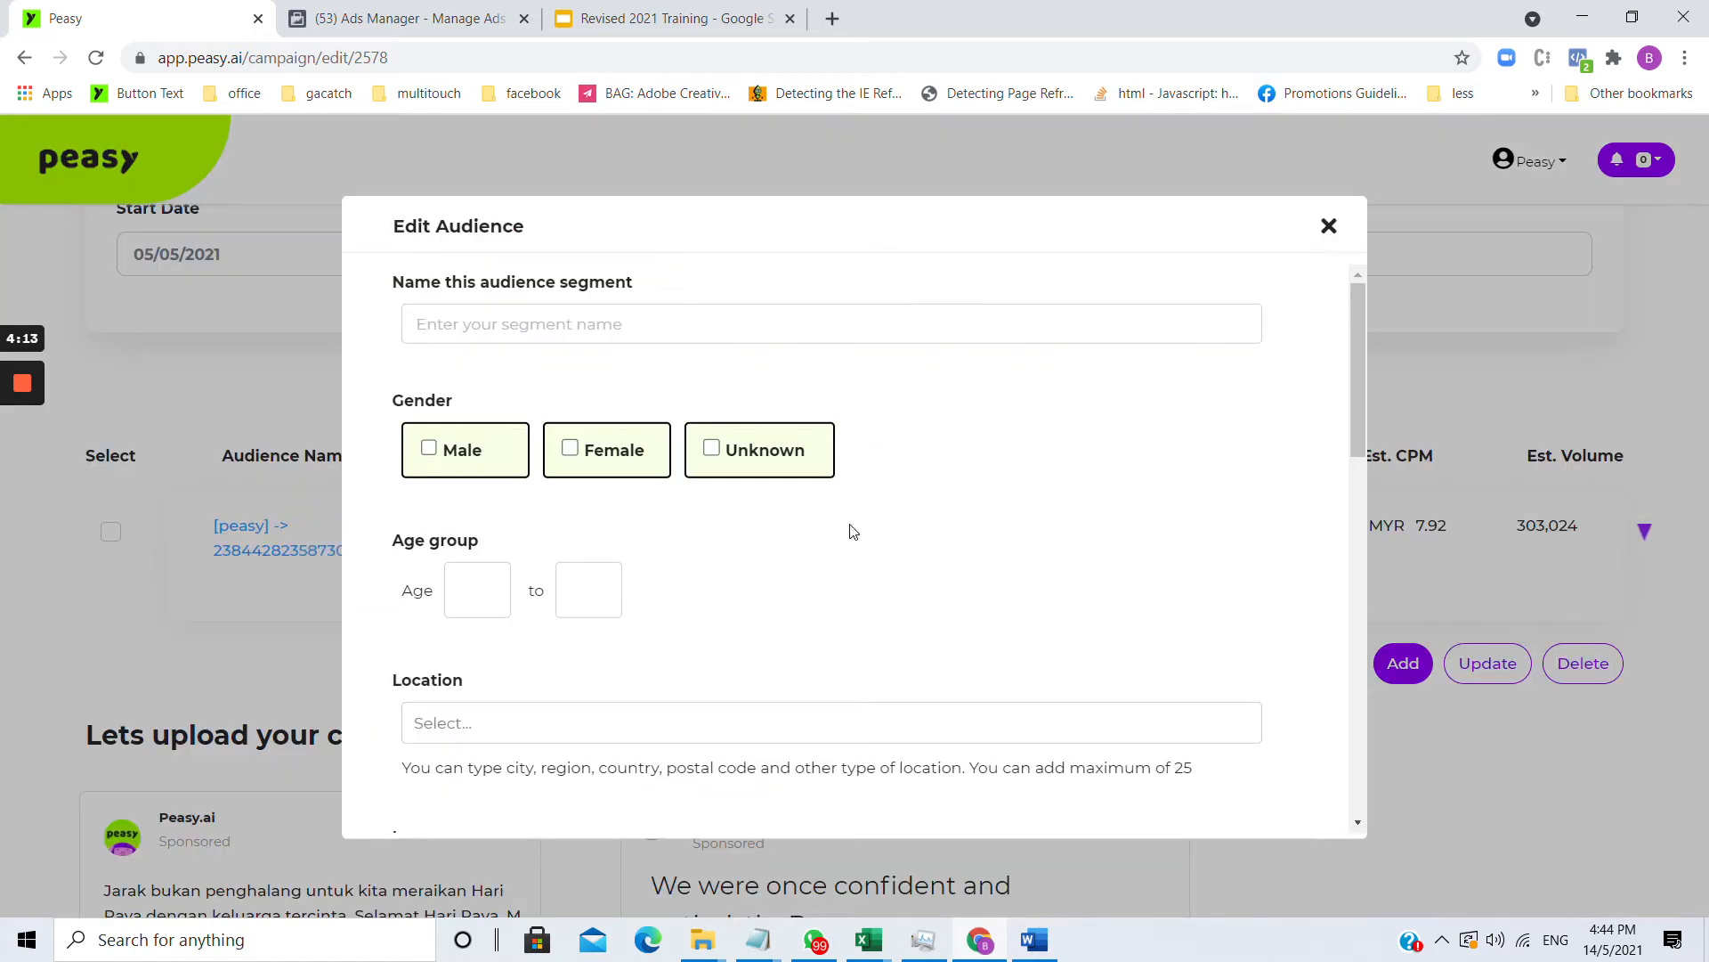
scroll(845, 534, "down", 2)
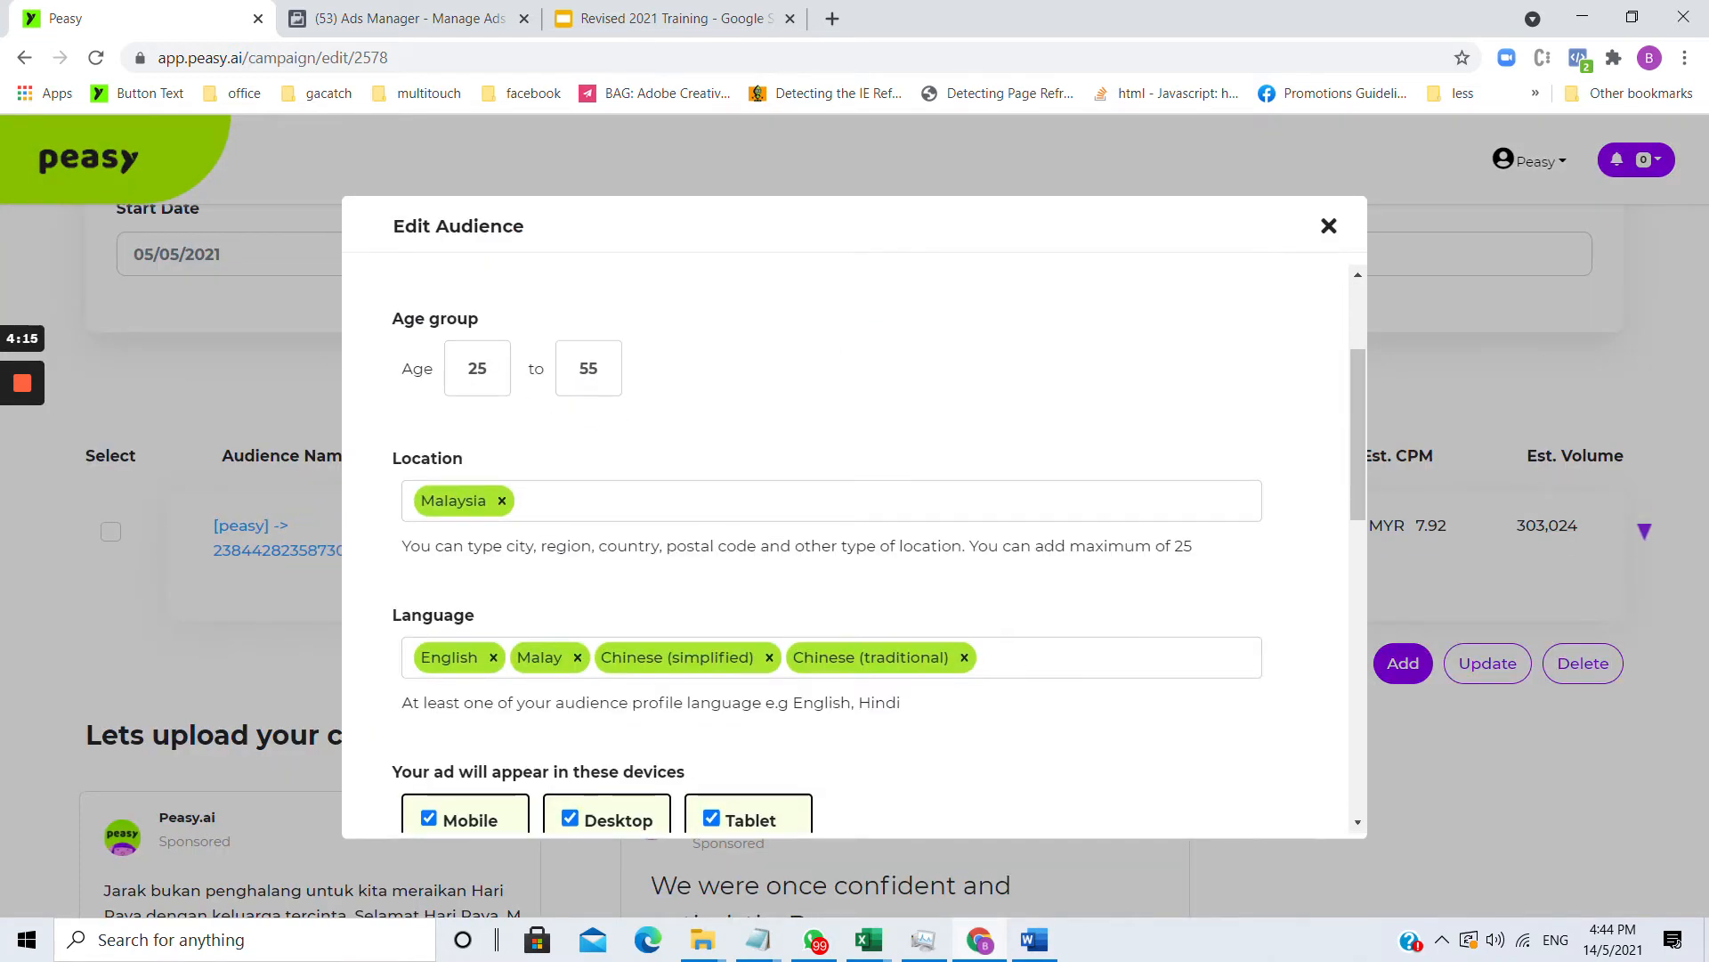
scroll(484, 537, "up", 2)
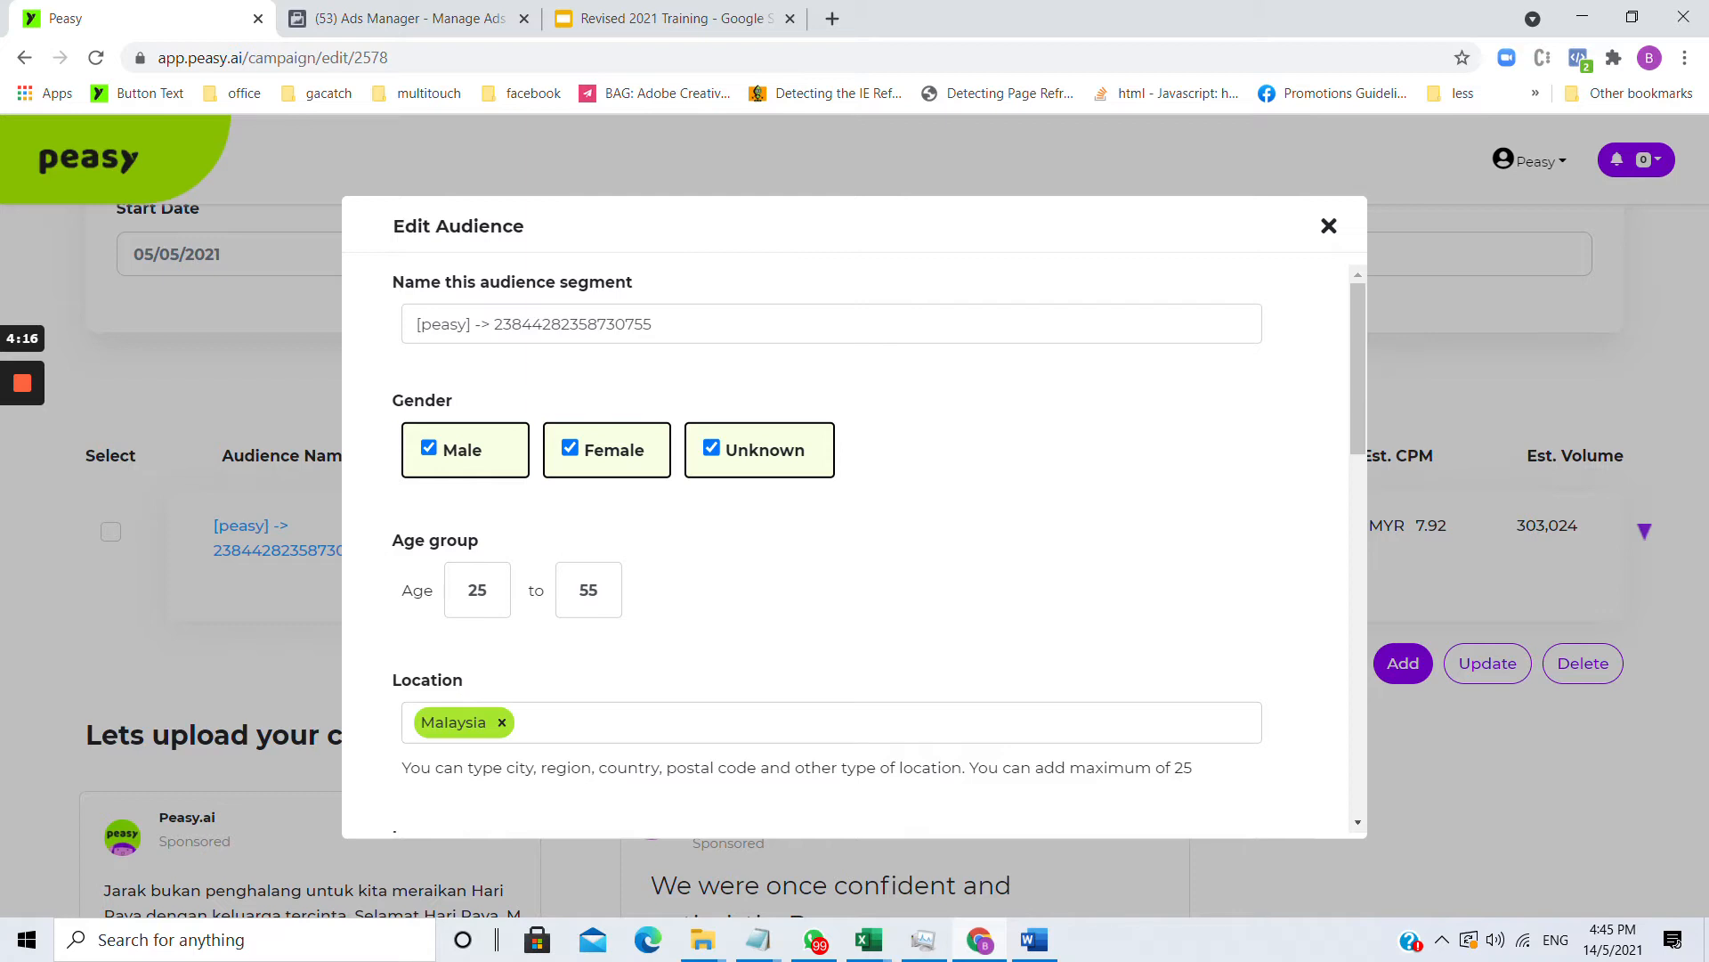
scroll(713, 463, "down", 5)
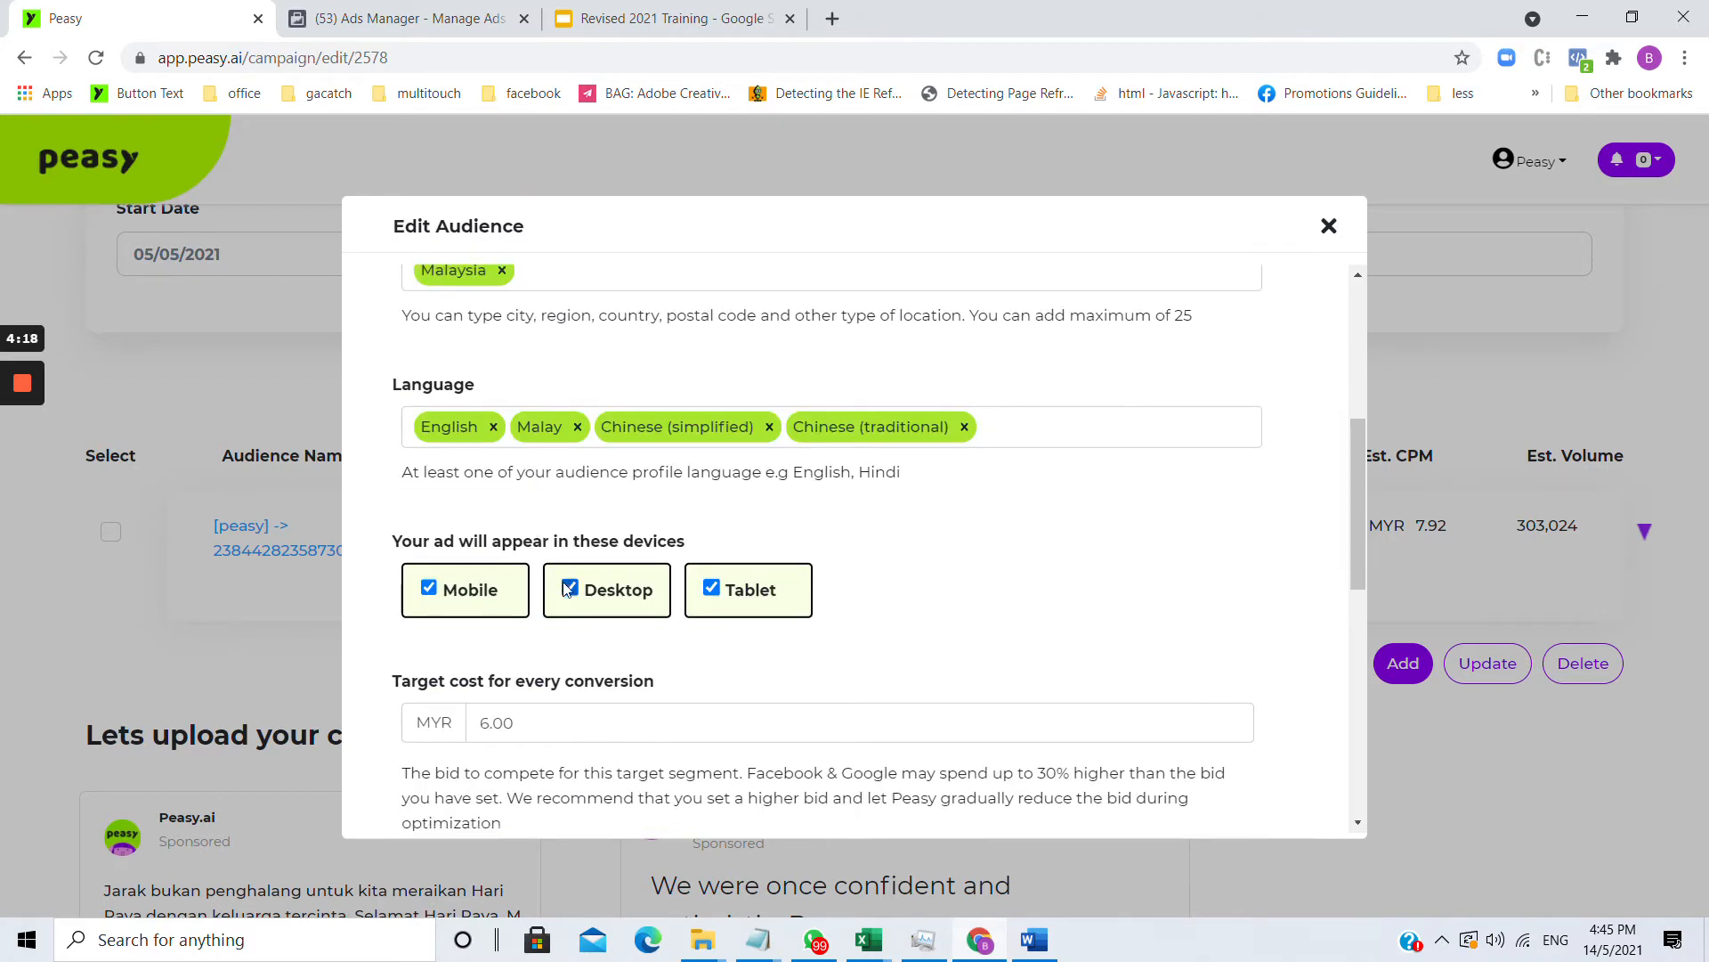
scroll(568, 590, "down", 5)
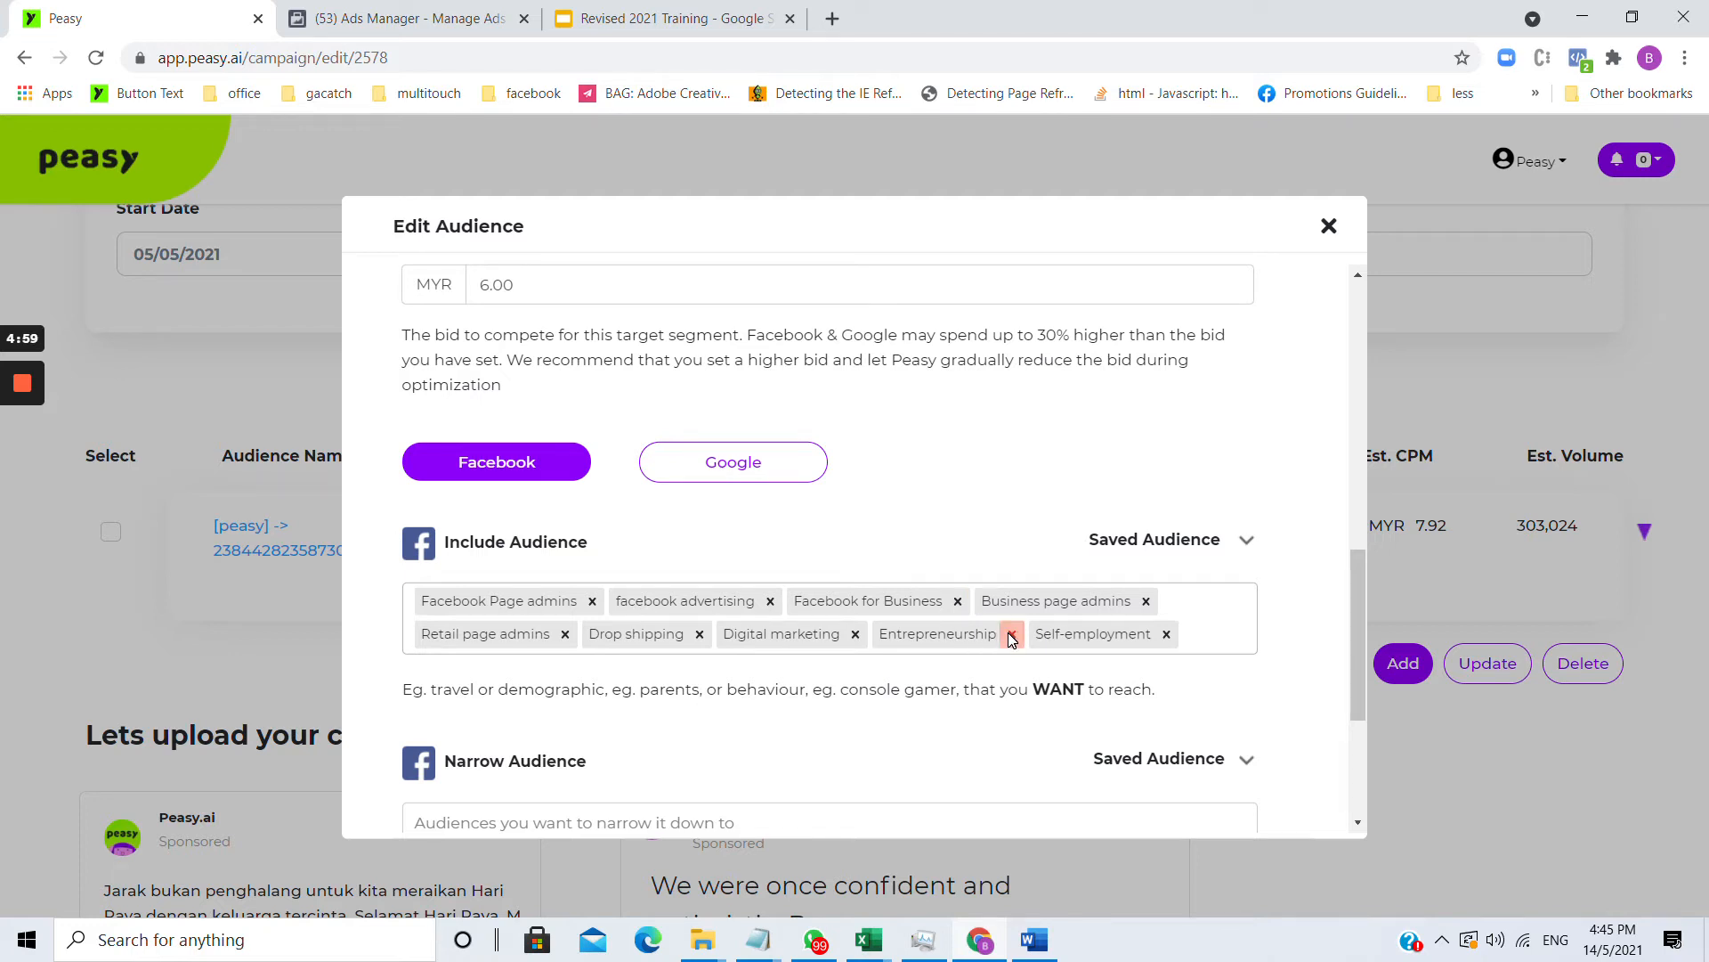
scroll(880, 583, "up", 5)
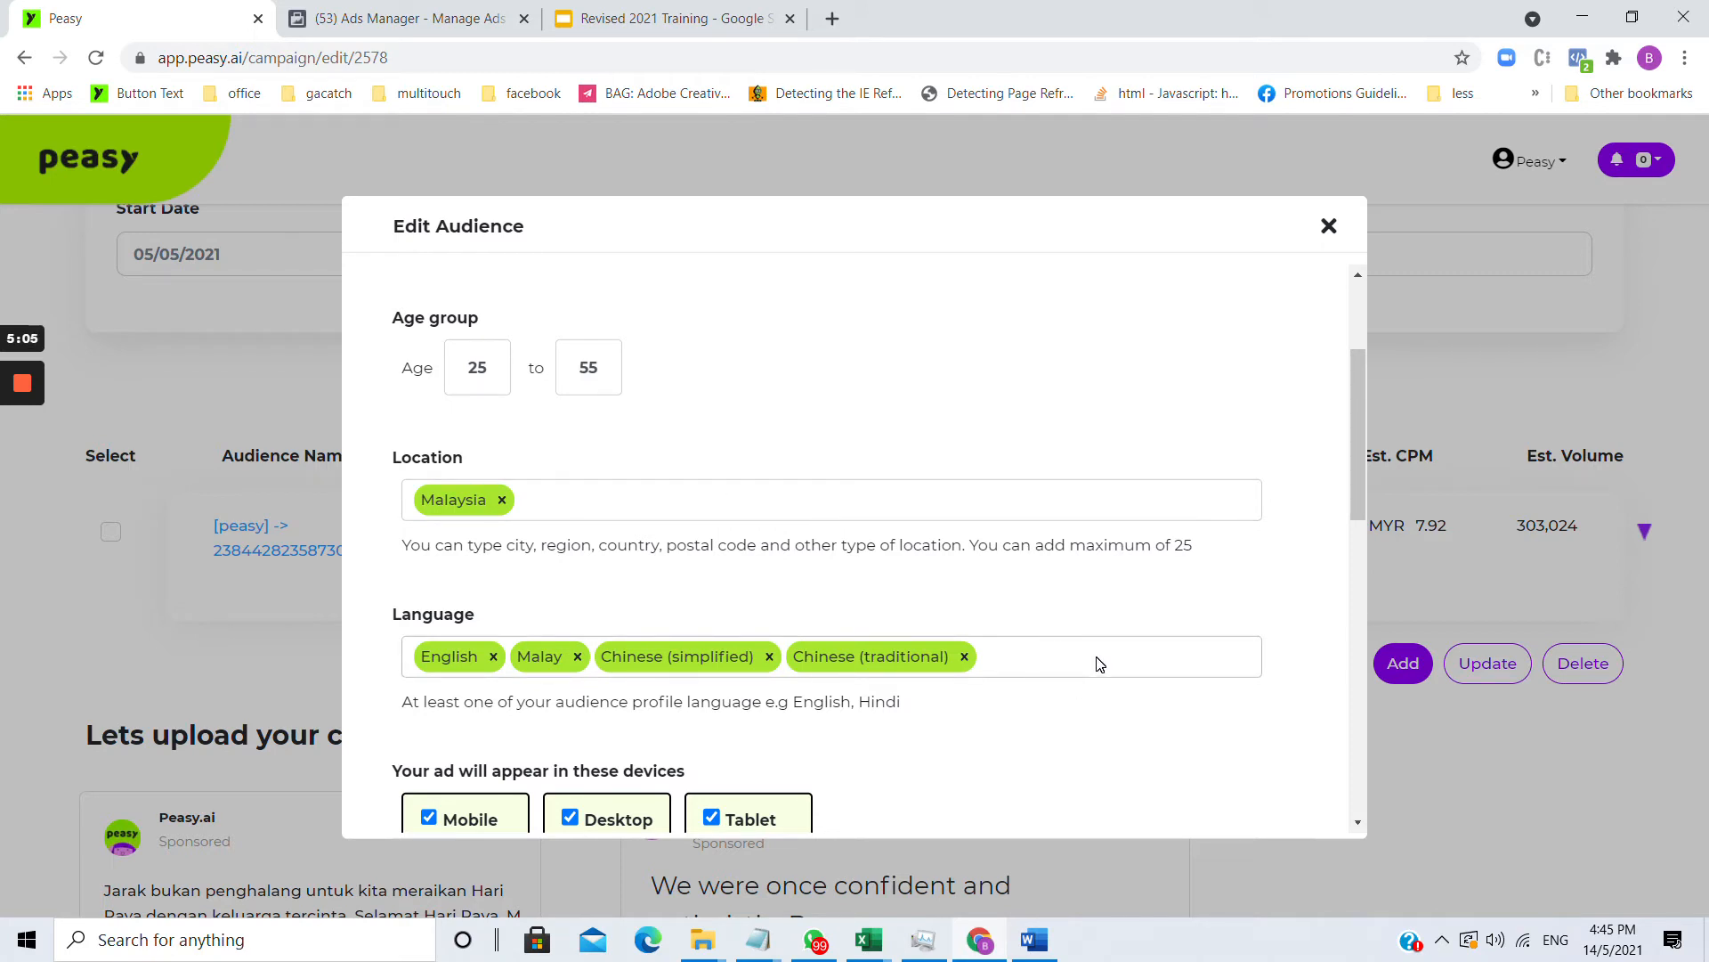
scroll(1104, 666, "down", 5)
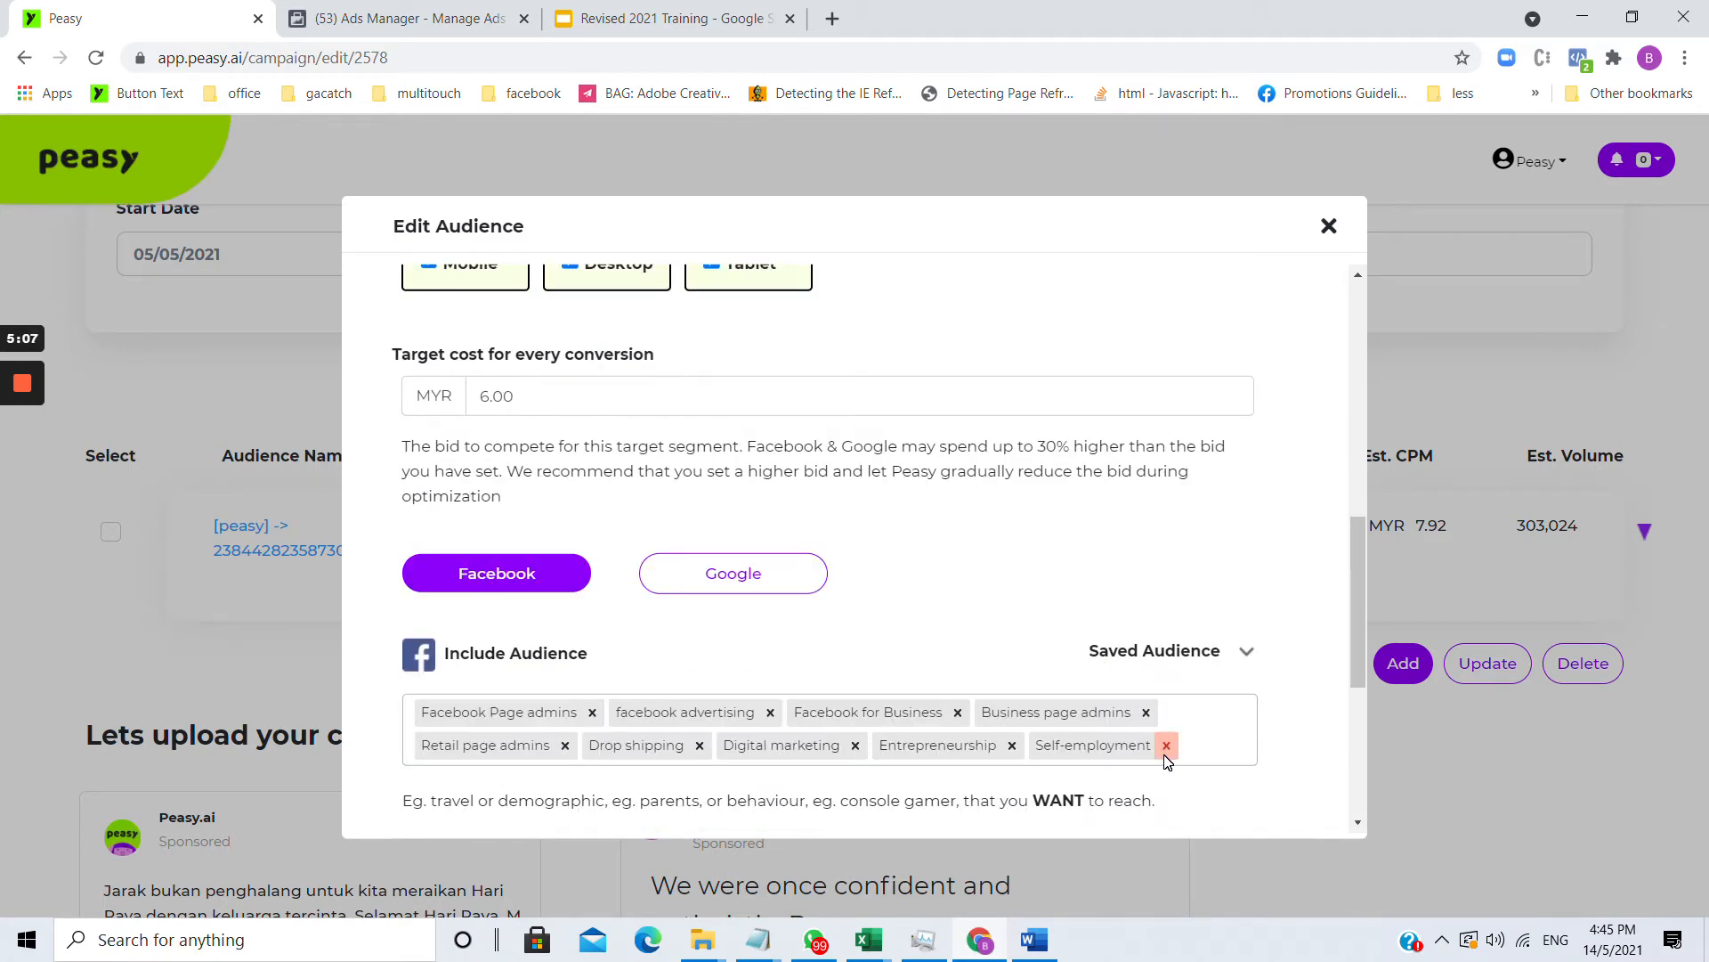
scroll(1037, 659, "up", 6)
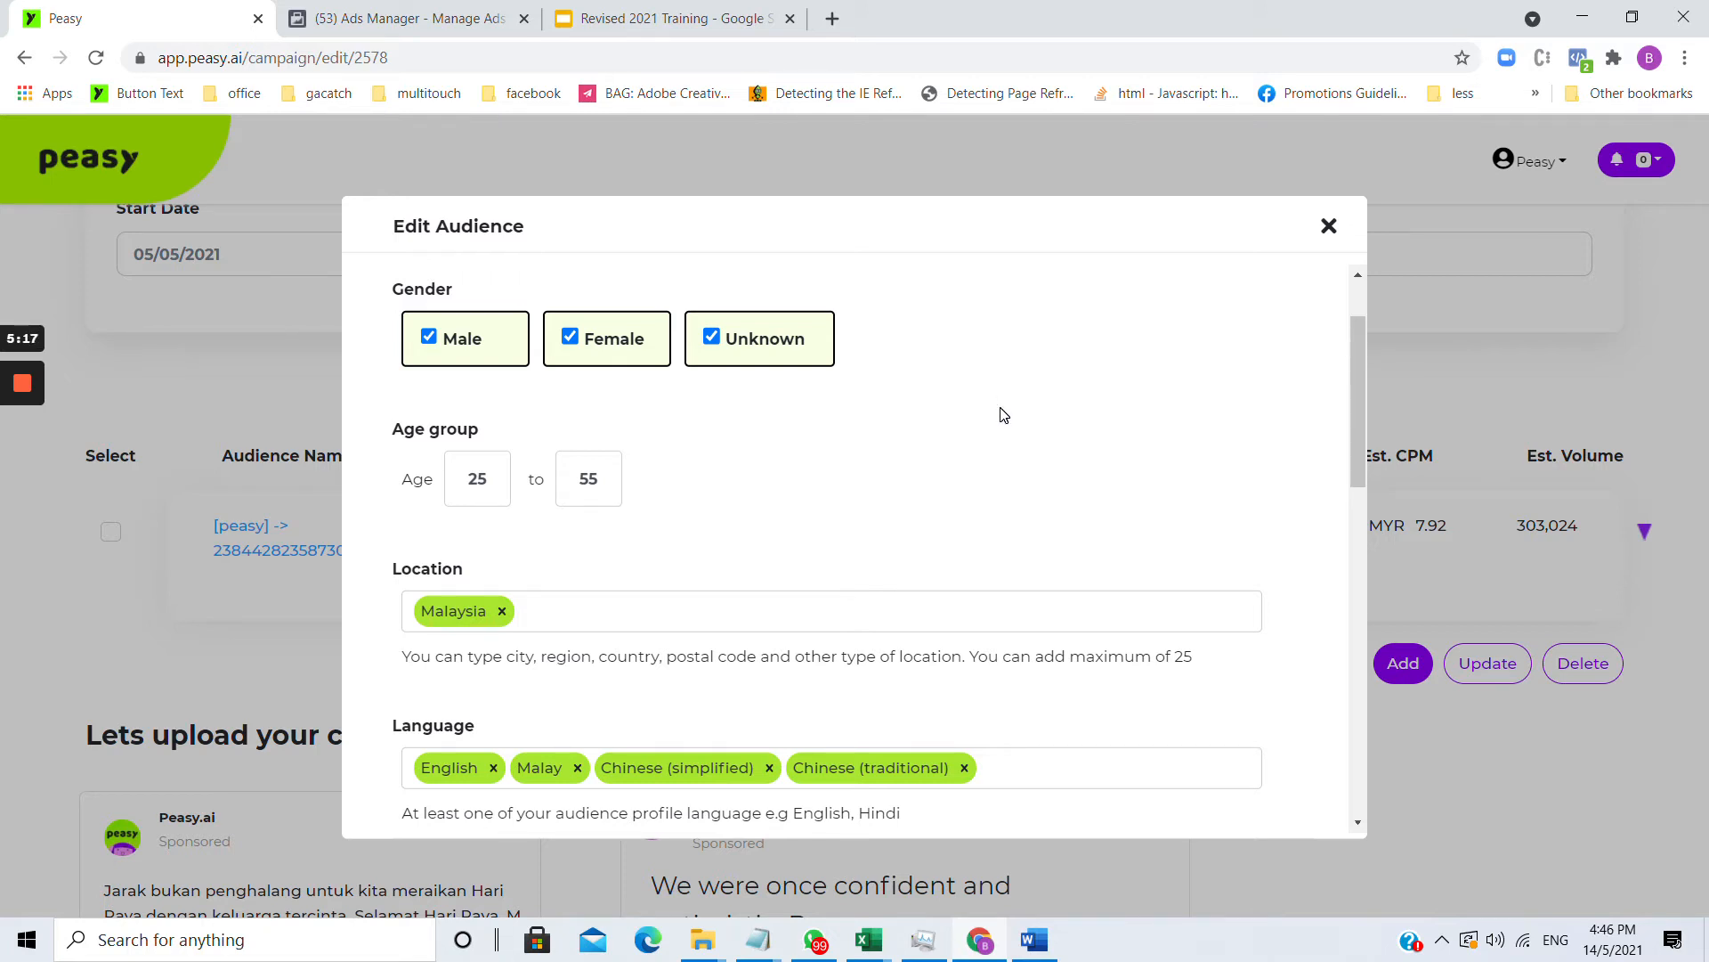
- Try removing the Self-employment interest from Include Audience, select the age range values, and close the audience editor without saving
scroll(799, 428, "down", 1)
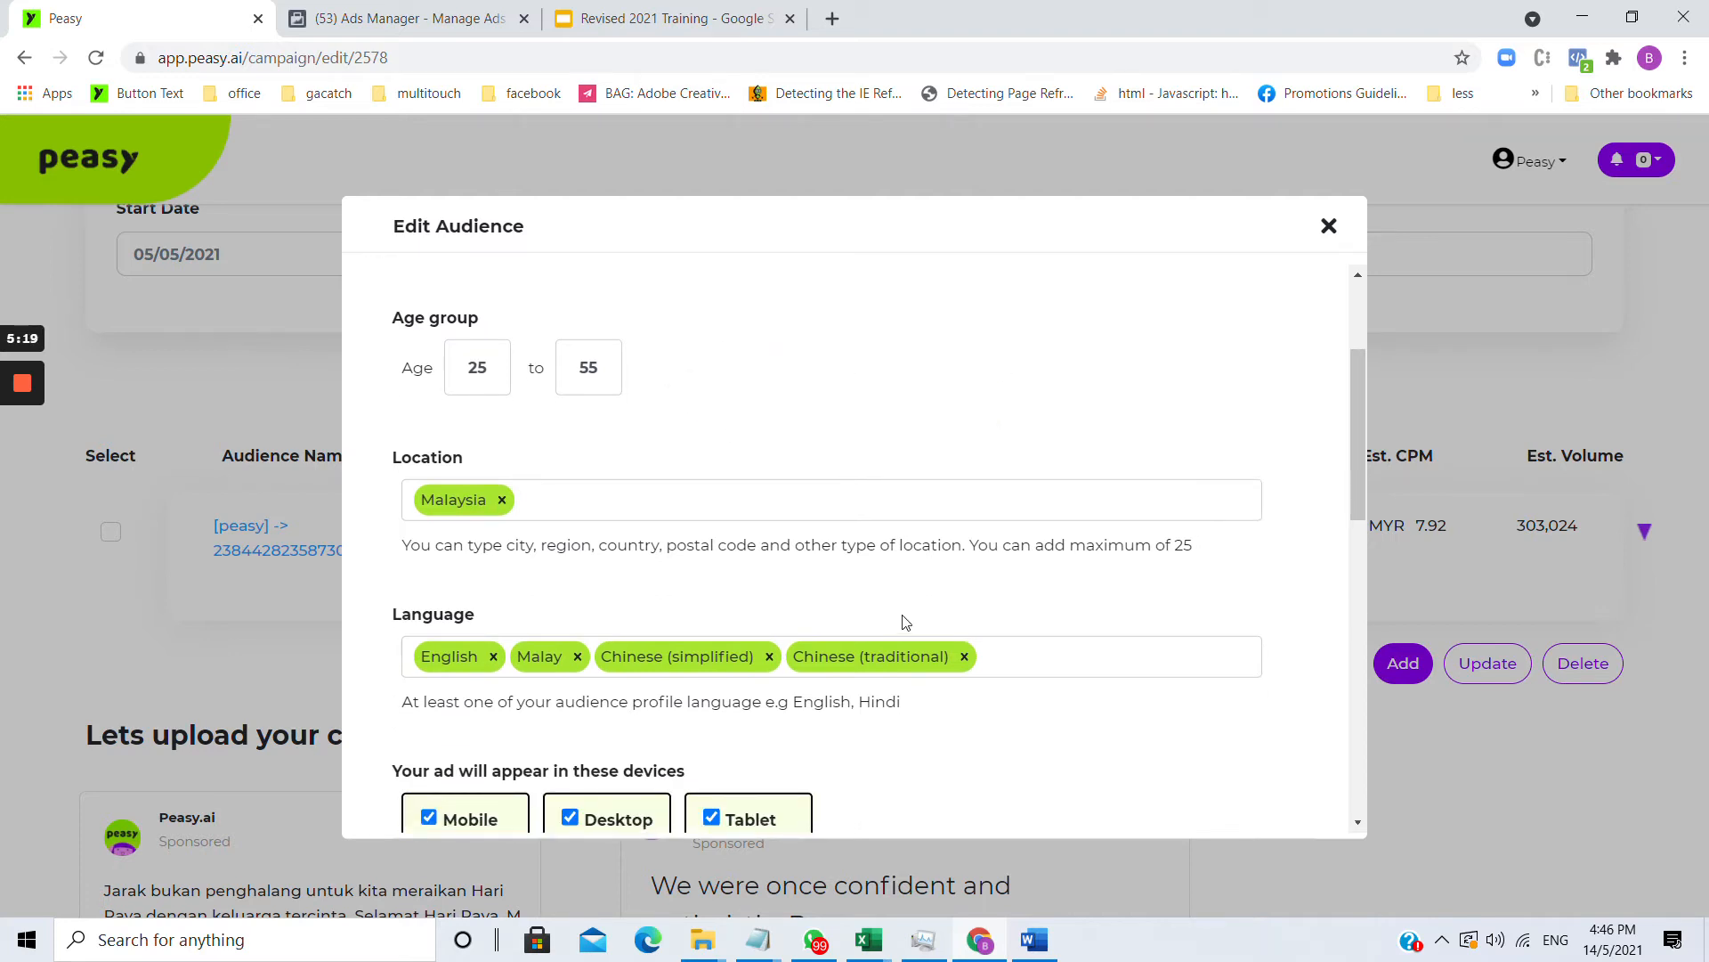
scroll(908, 623, "down", 5)
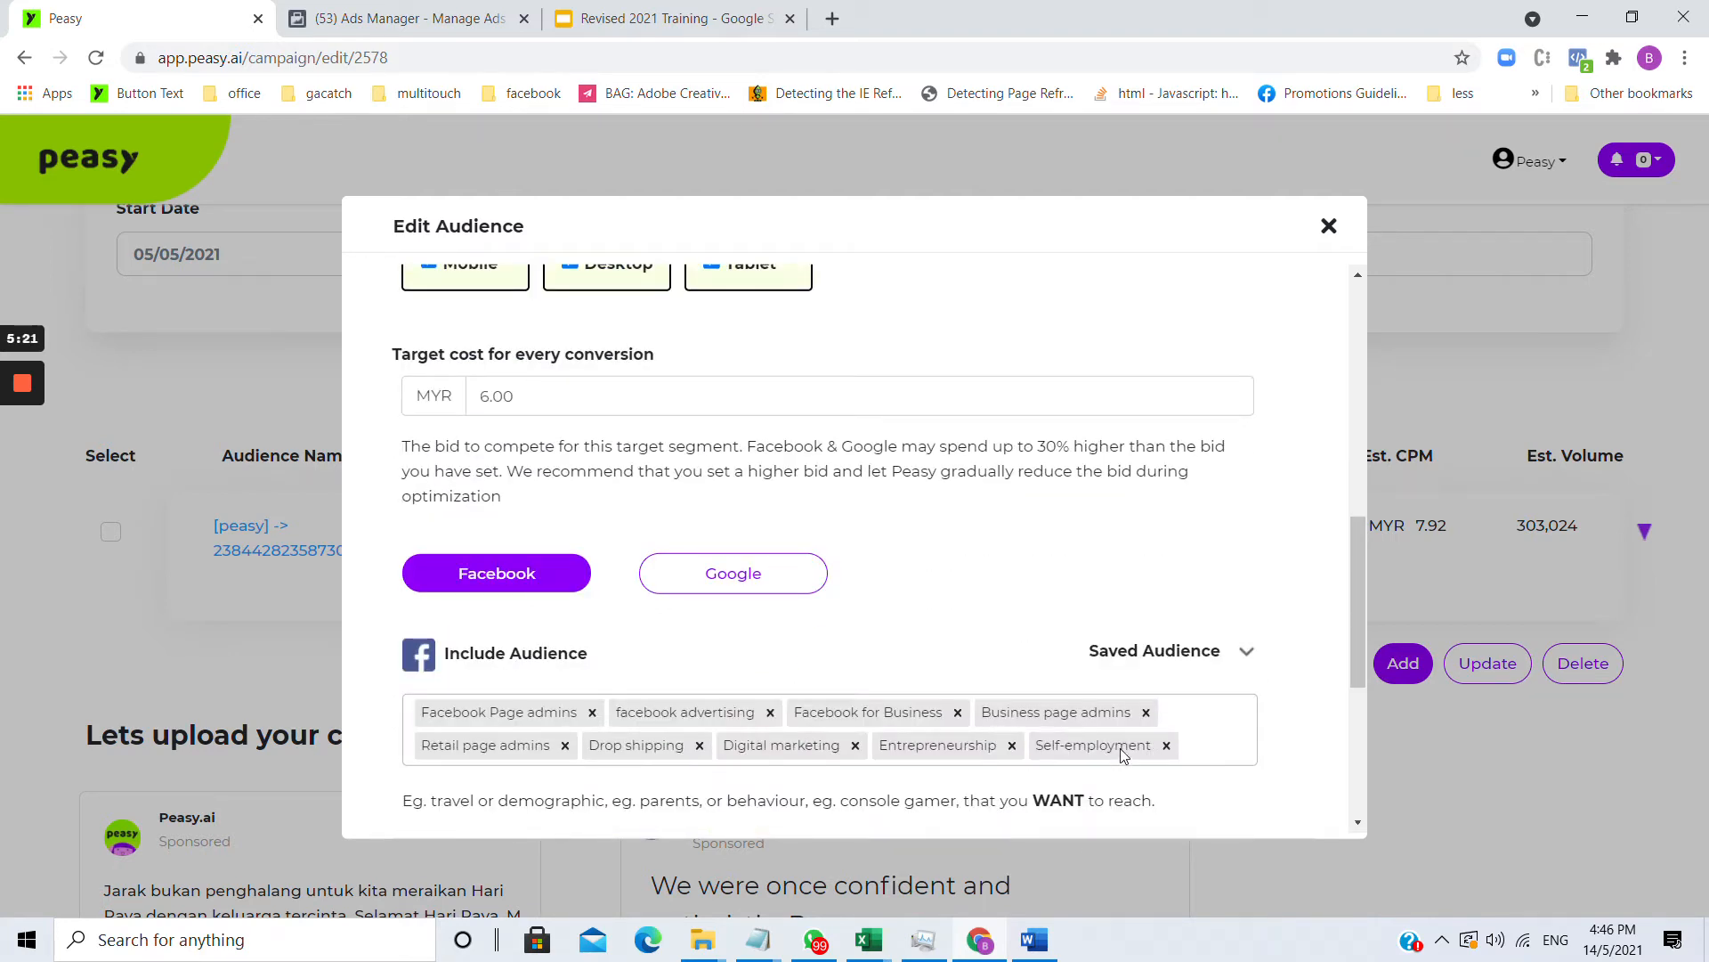
left_click(1166, 745)
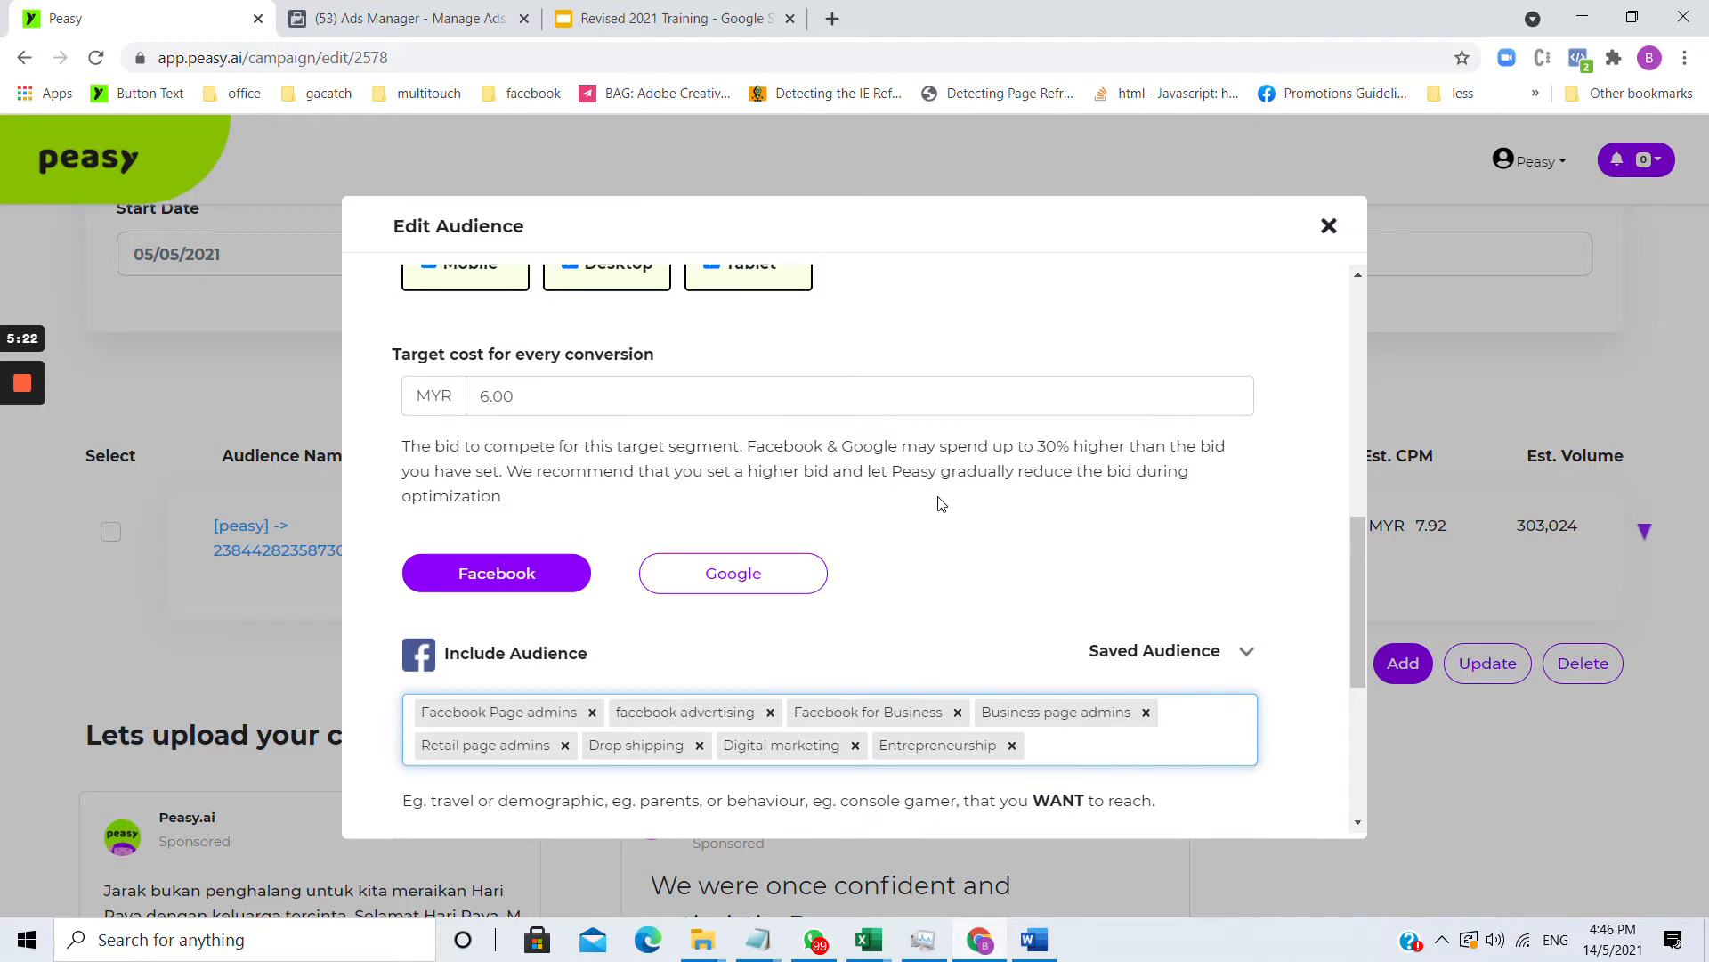
scroll(939, 503, "up", 1)
scroll(935, 496, "up", 5)
left_click(477, 366)
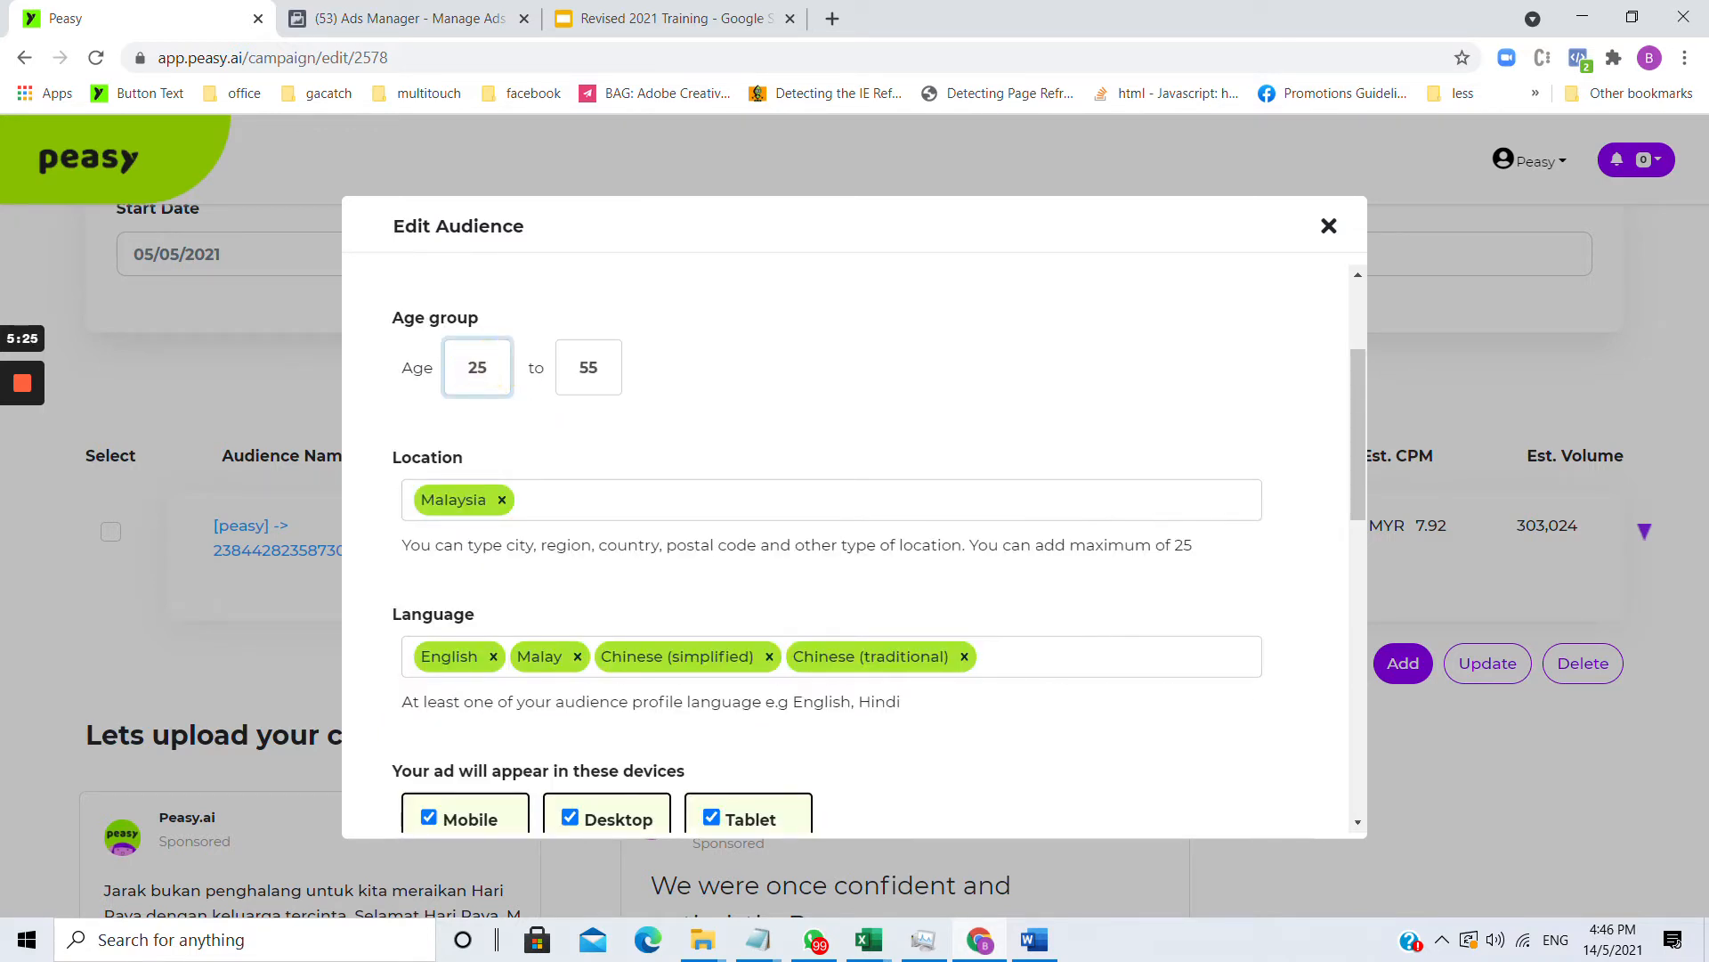
double_click(588, 368)
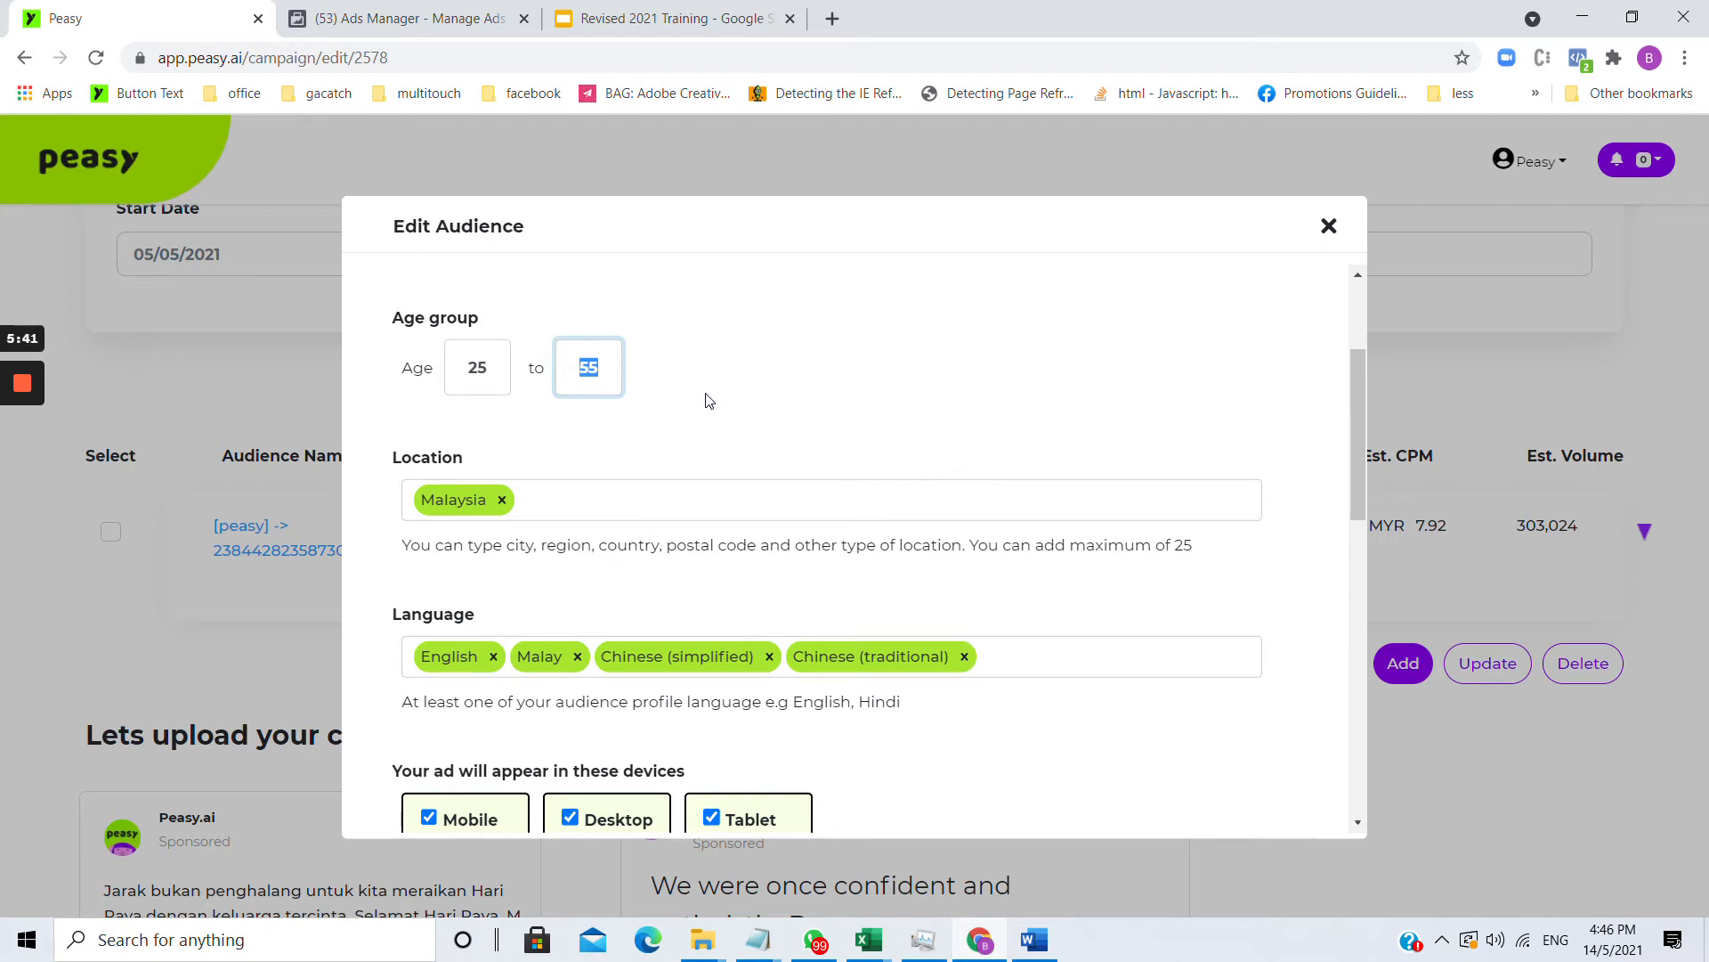
scroll(713, 374, "down", 1)
scroll(713, 374, "down", 5)
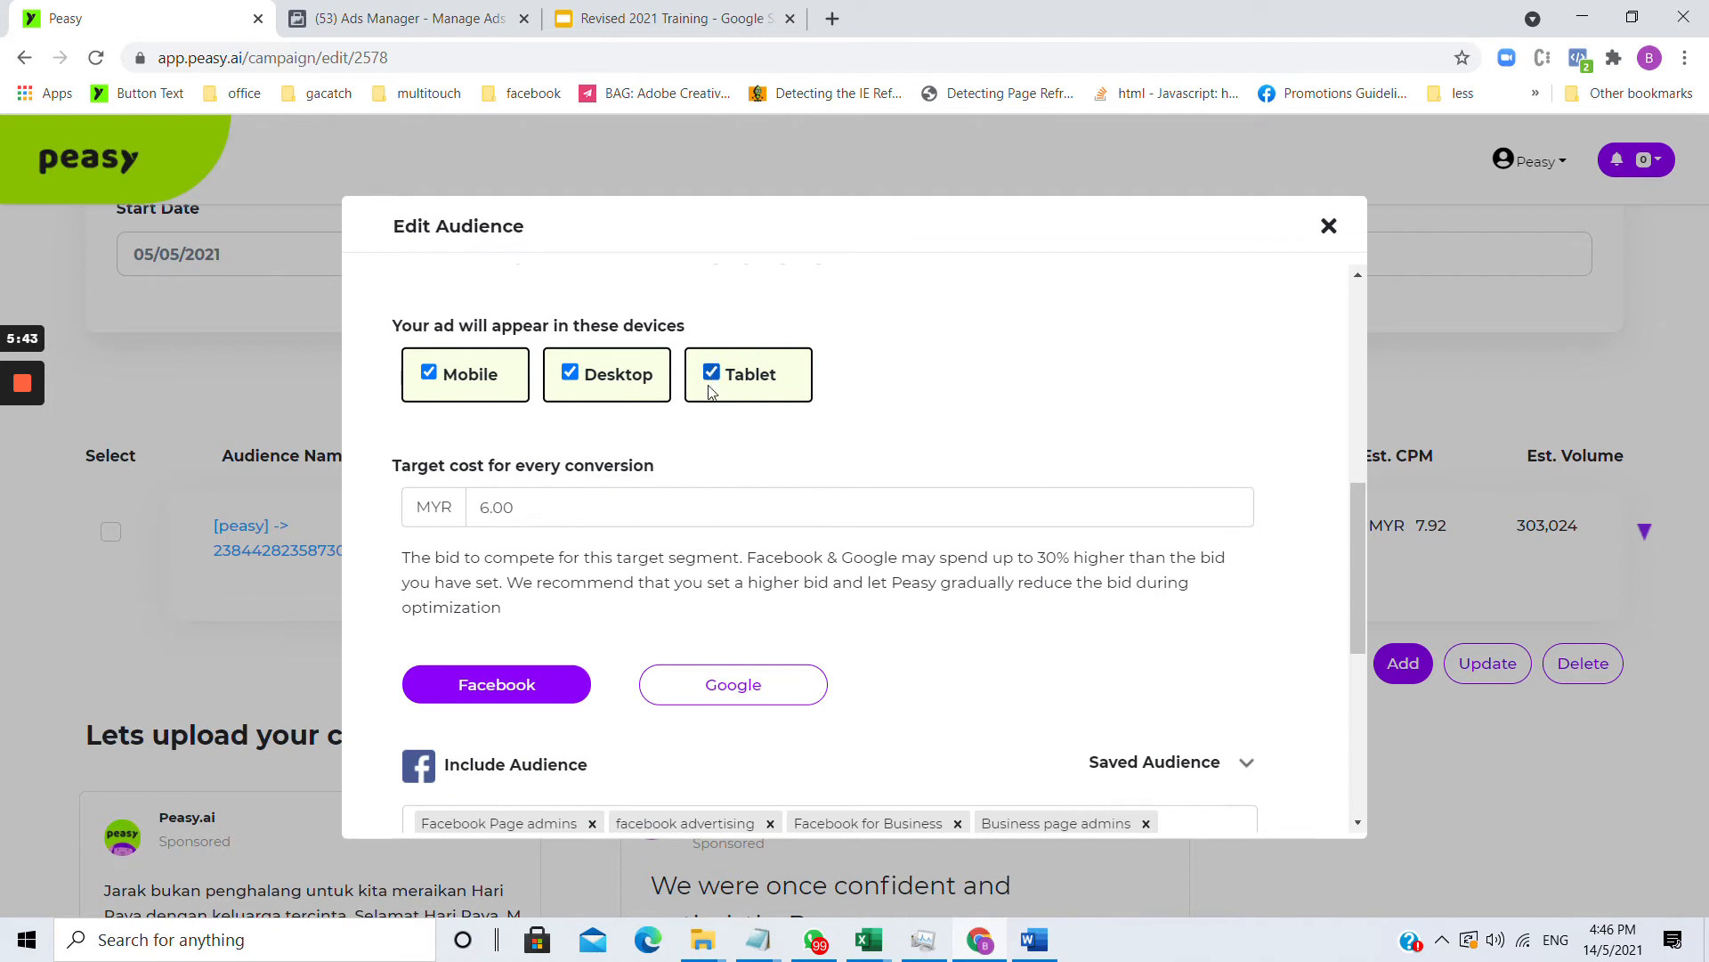
left_click(1329, 228)
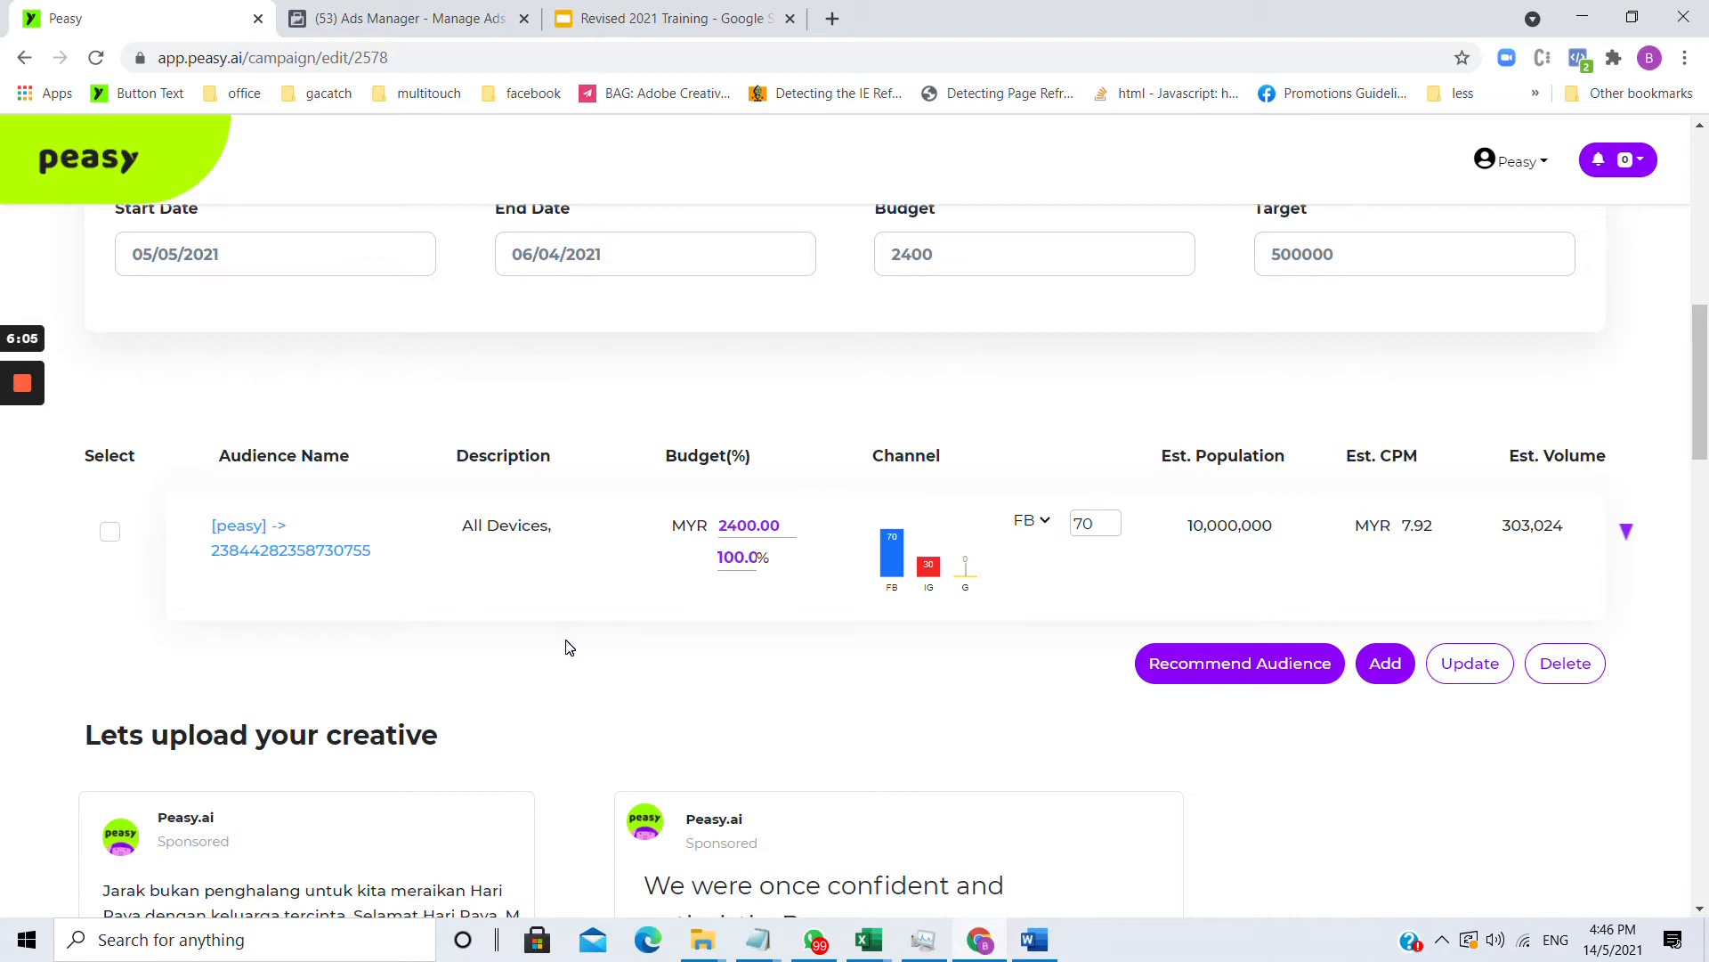
- Inspect the audience's budget percentage, and switch to the Revised 2021 Training slides to highlight the Channel row of the Optimization table
left_click(722, 555)
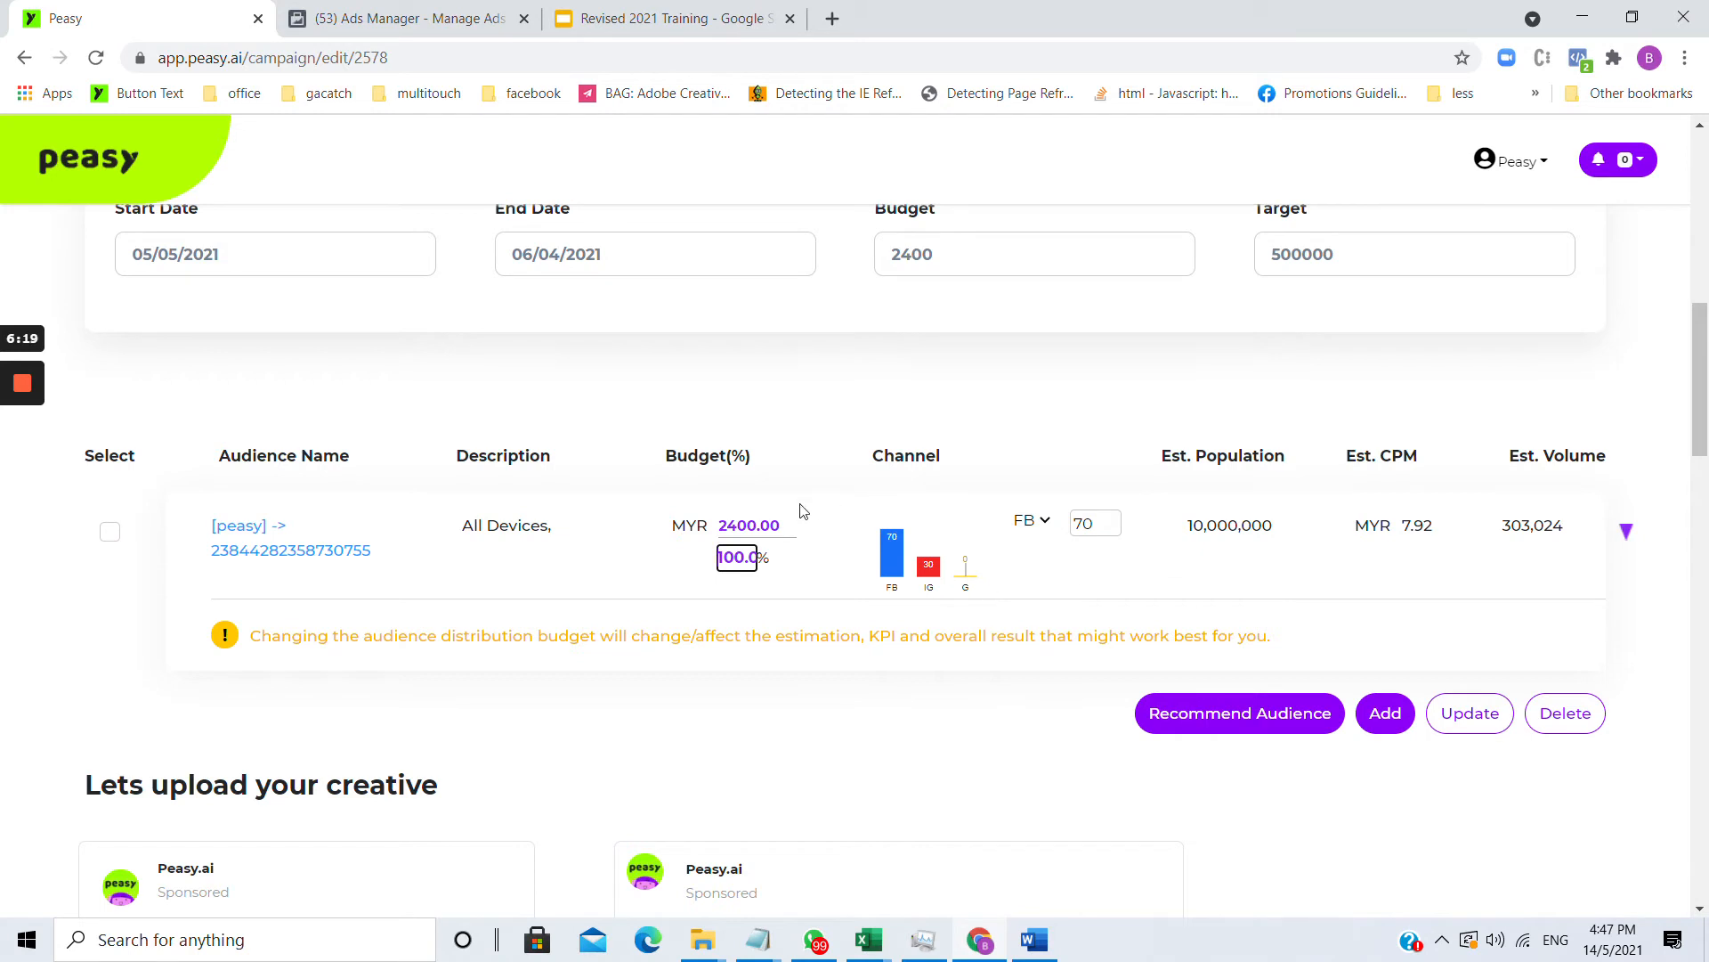
left_click(750, 506)
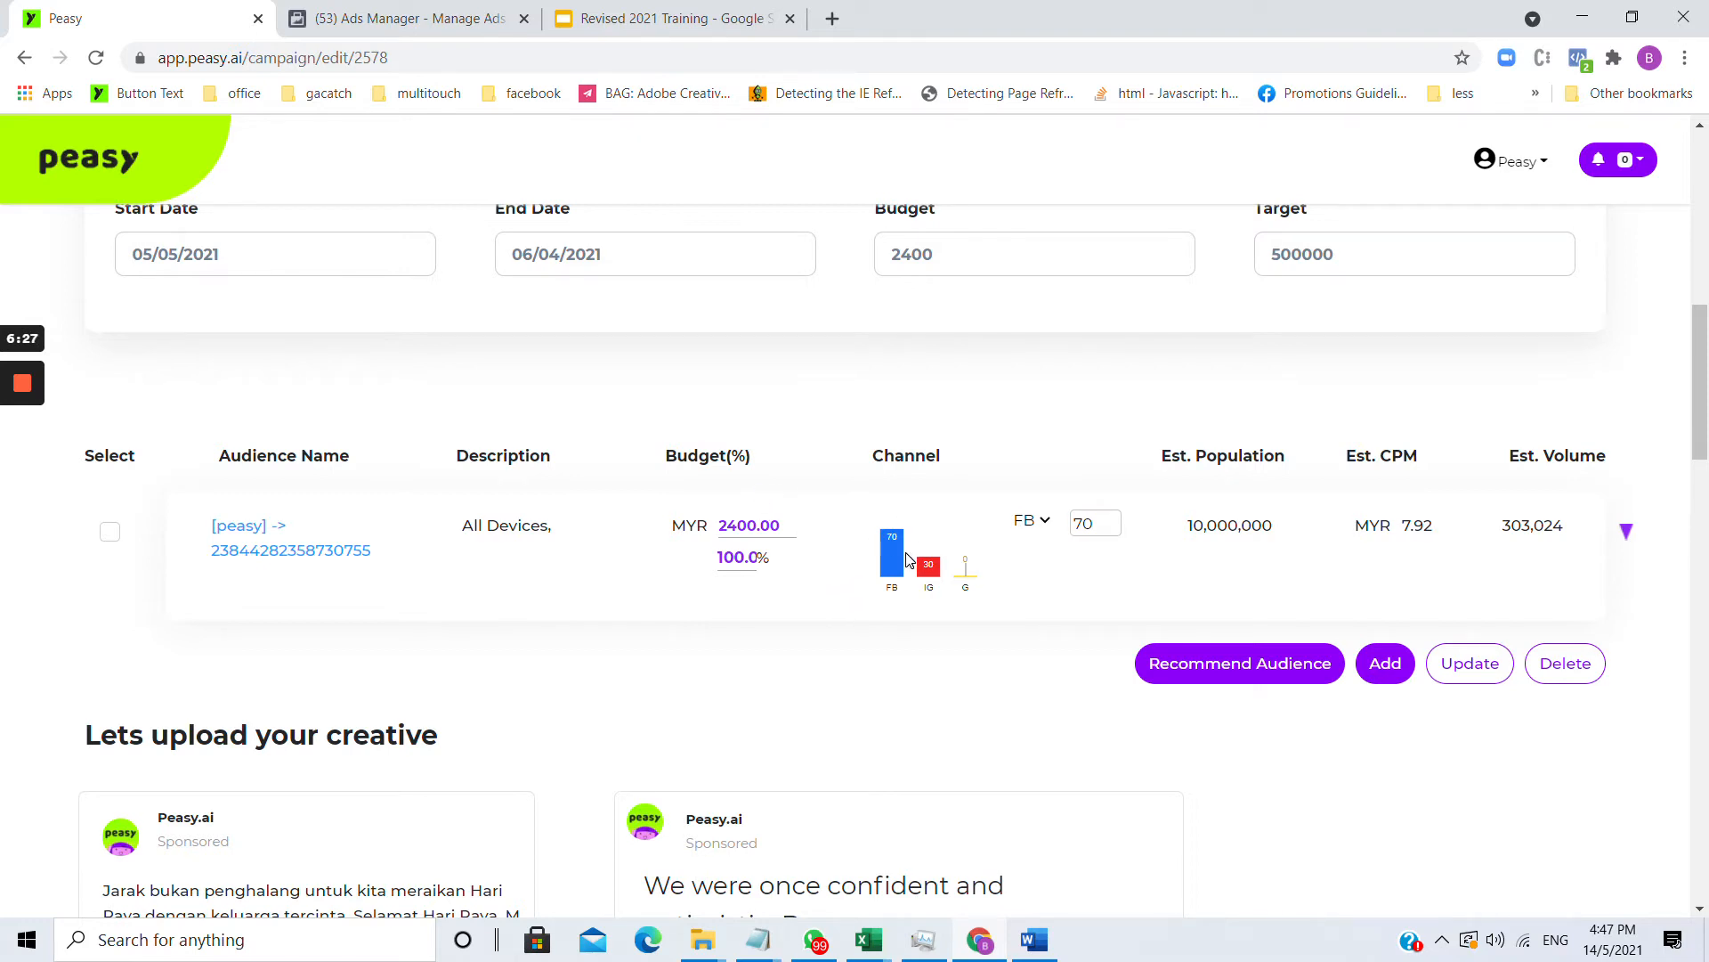
left_click(666, 18)
left_click_drag(574, 561, 1042, 561)
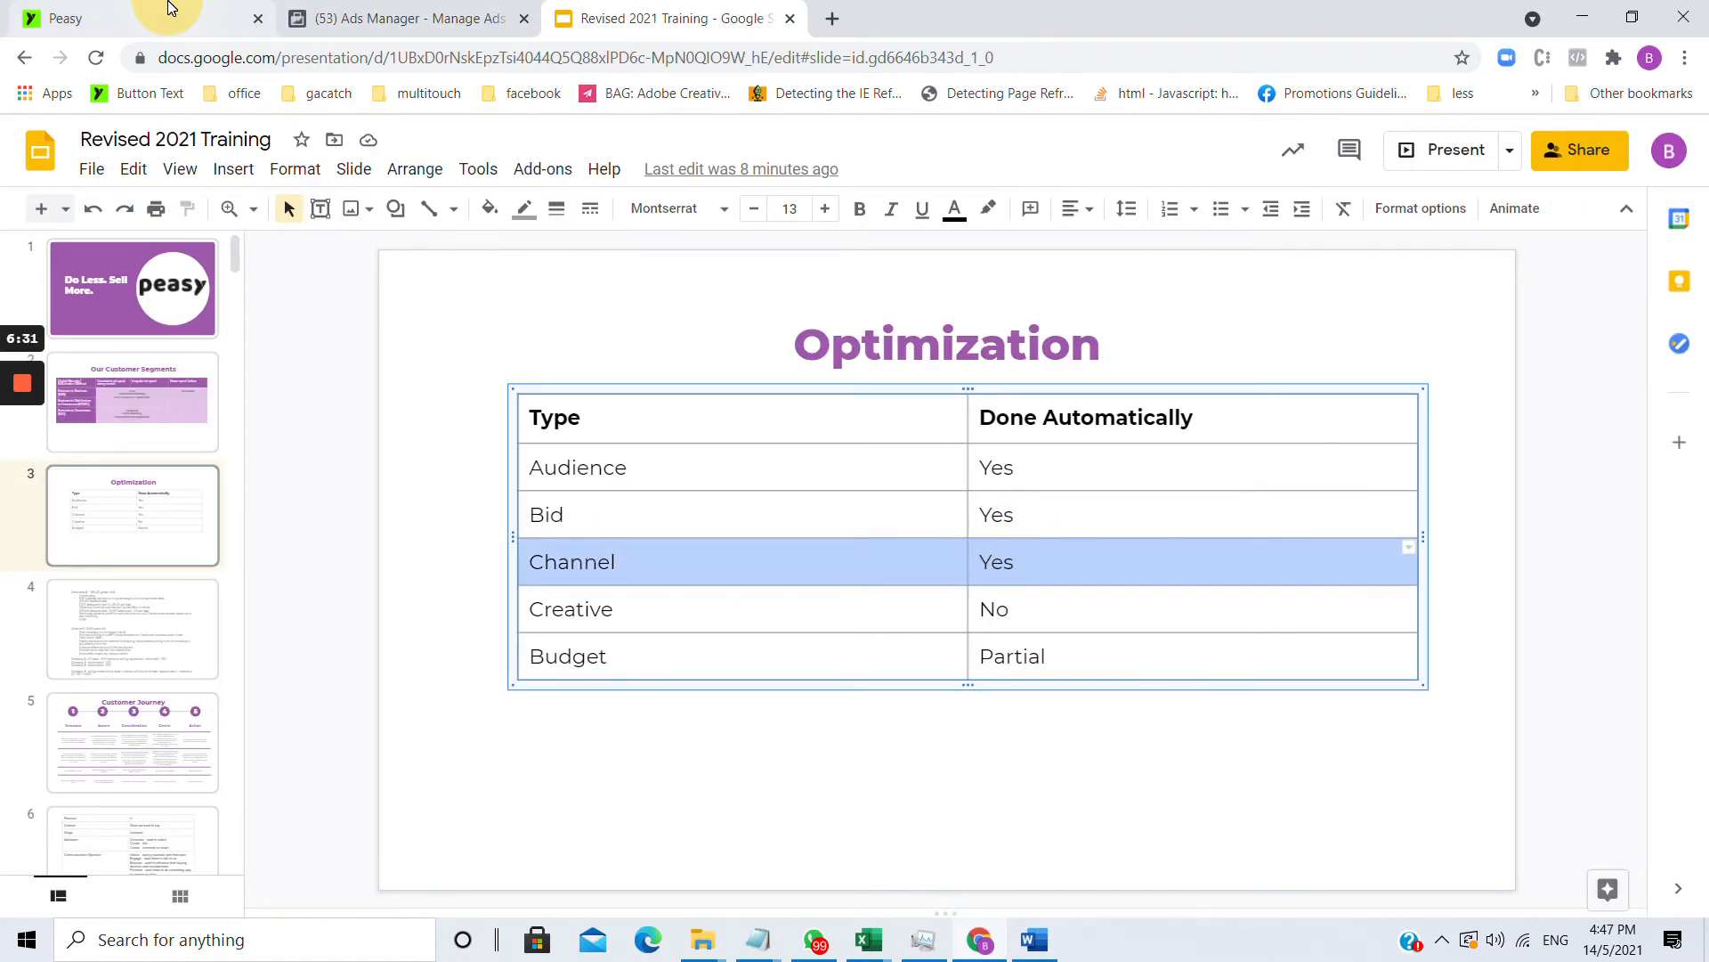
- Switch back to the Peasy campaign and set the audience's IG channel share to 40
left_click(138, 12)
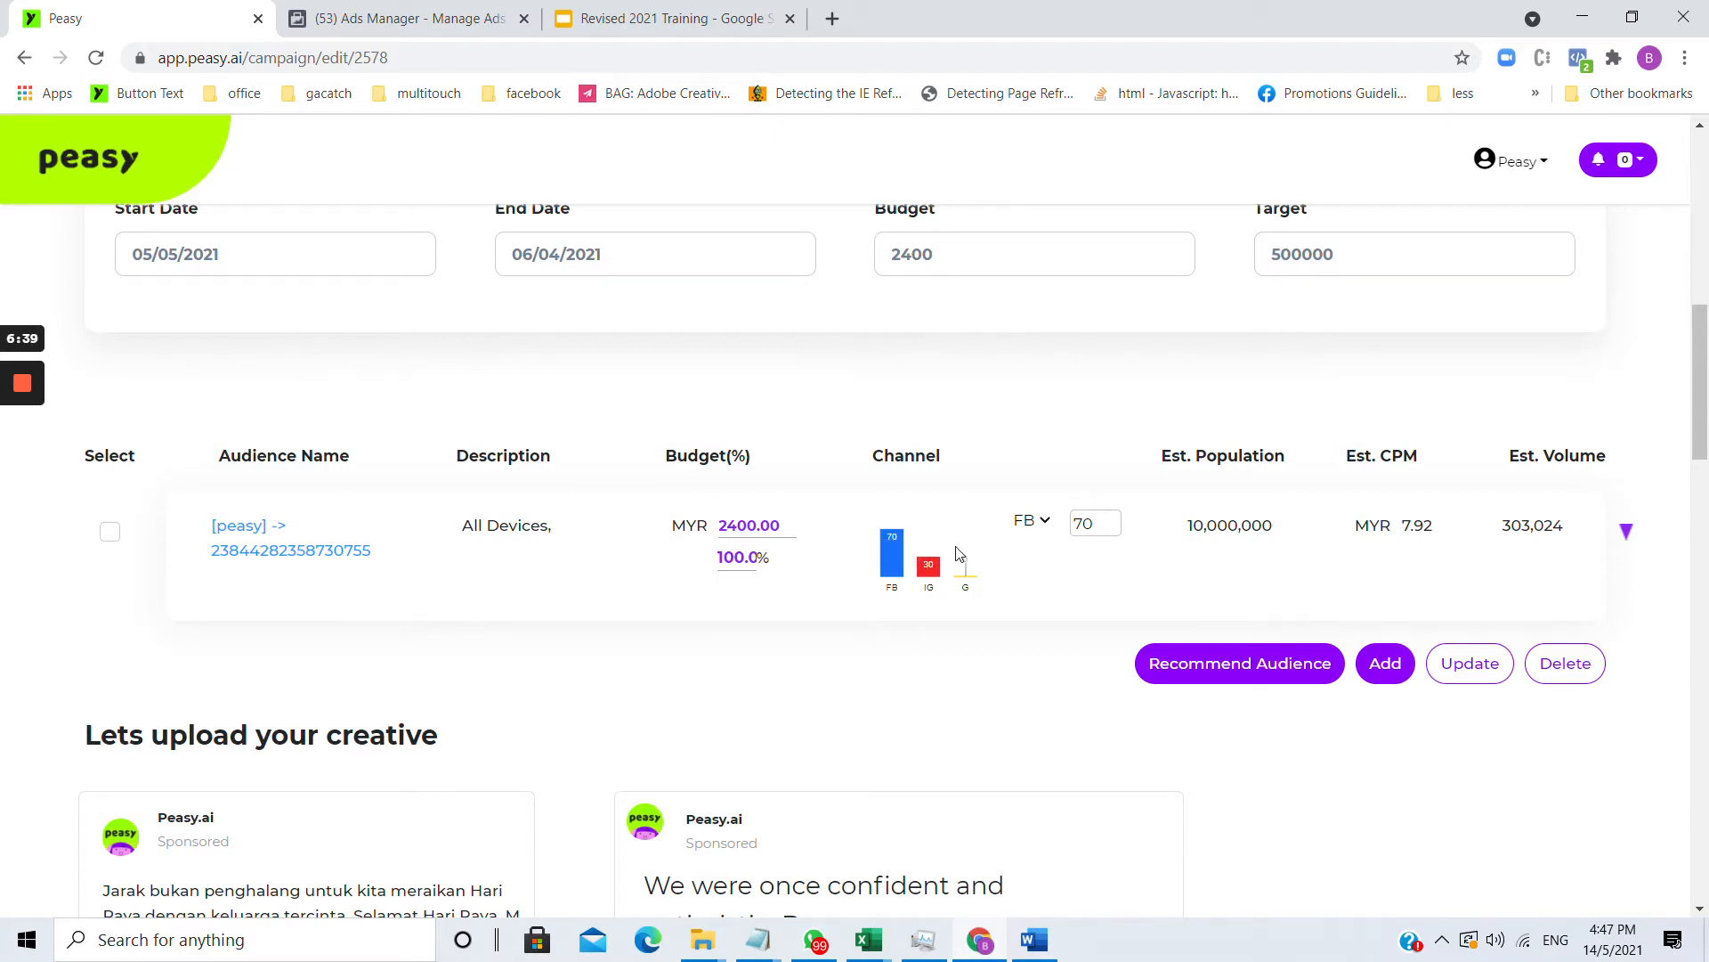
left_click(1035, 521)
left_click(1047, 563)
left_click_drag(1081, 525, 1068, 529)
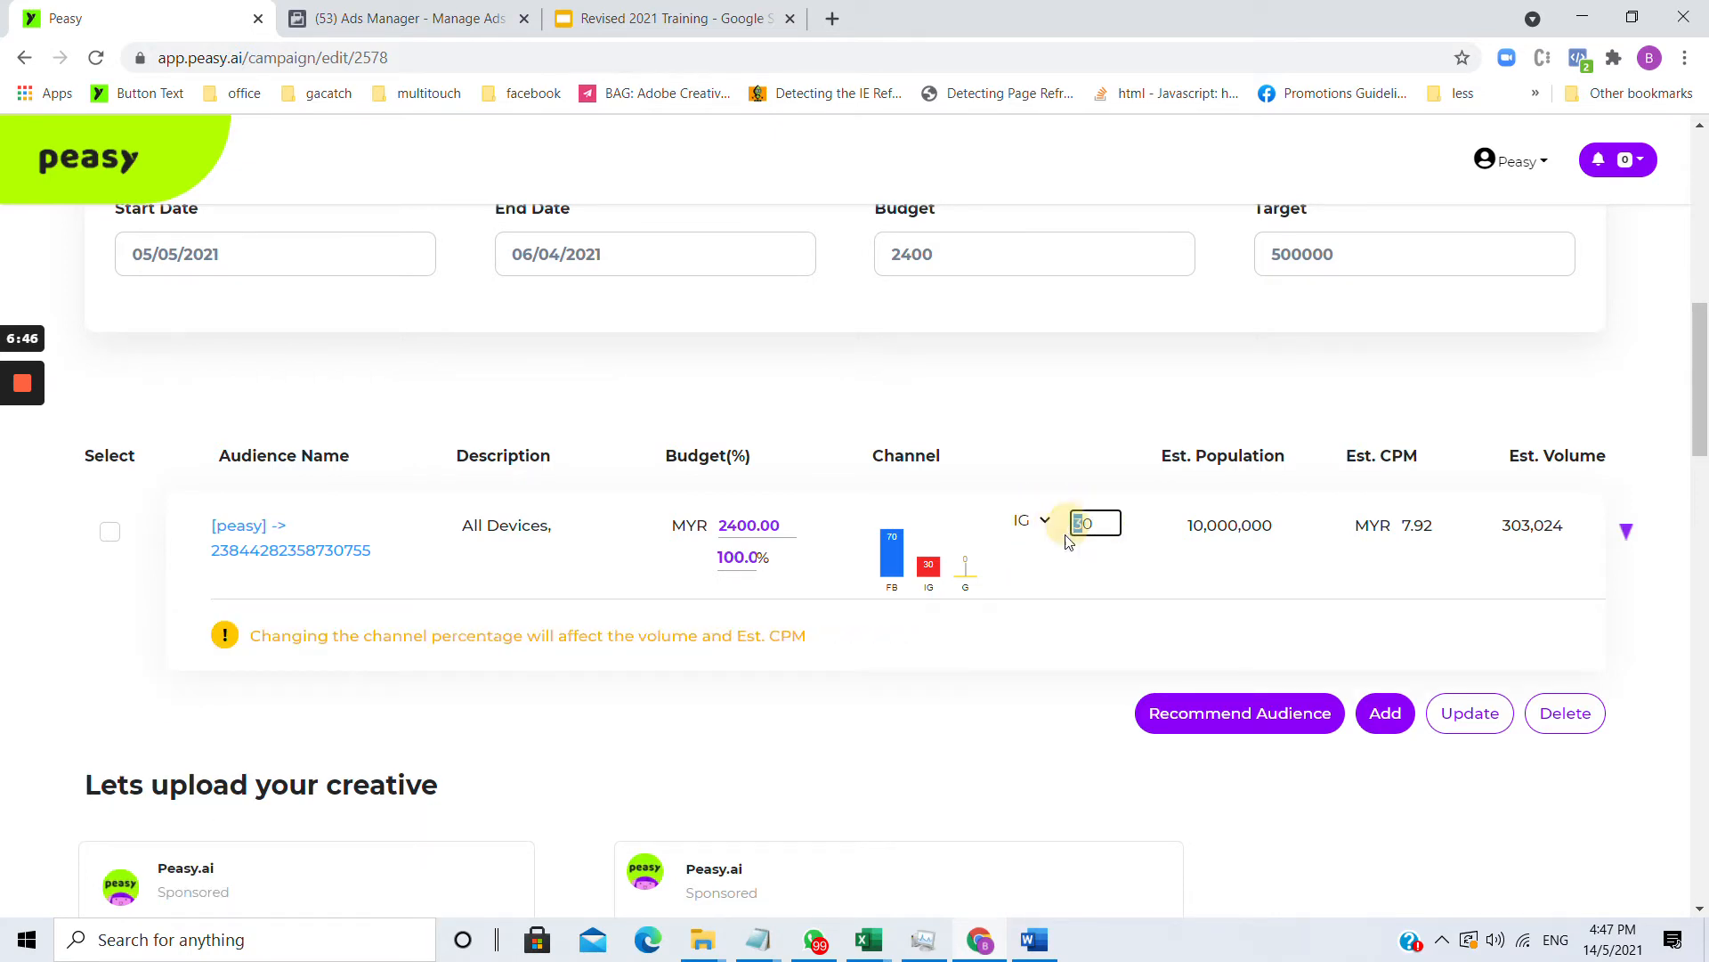
type("4")
scroll(988, 454, "up", 2)
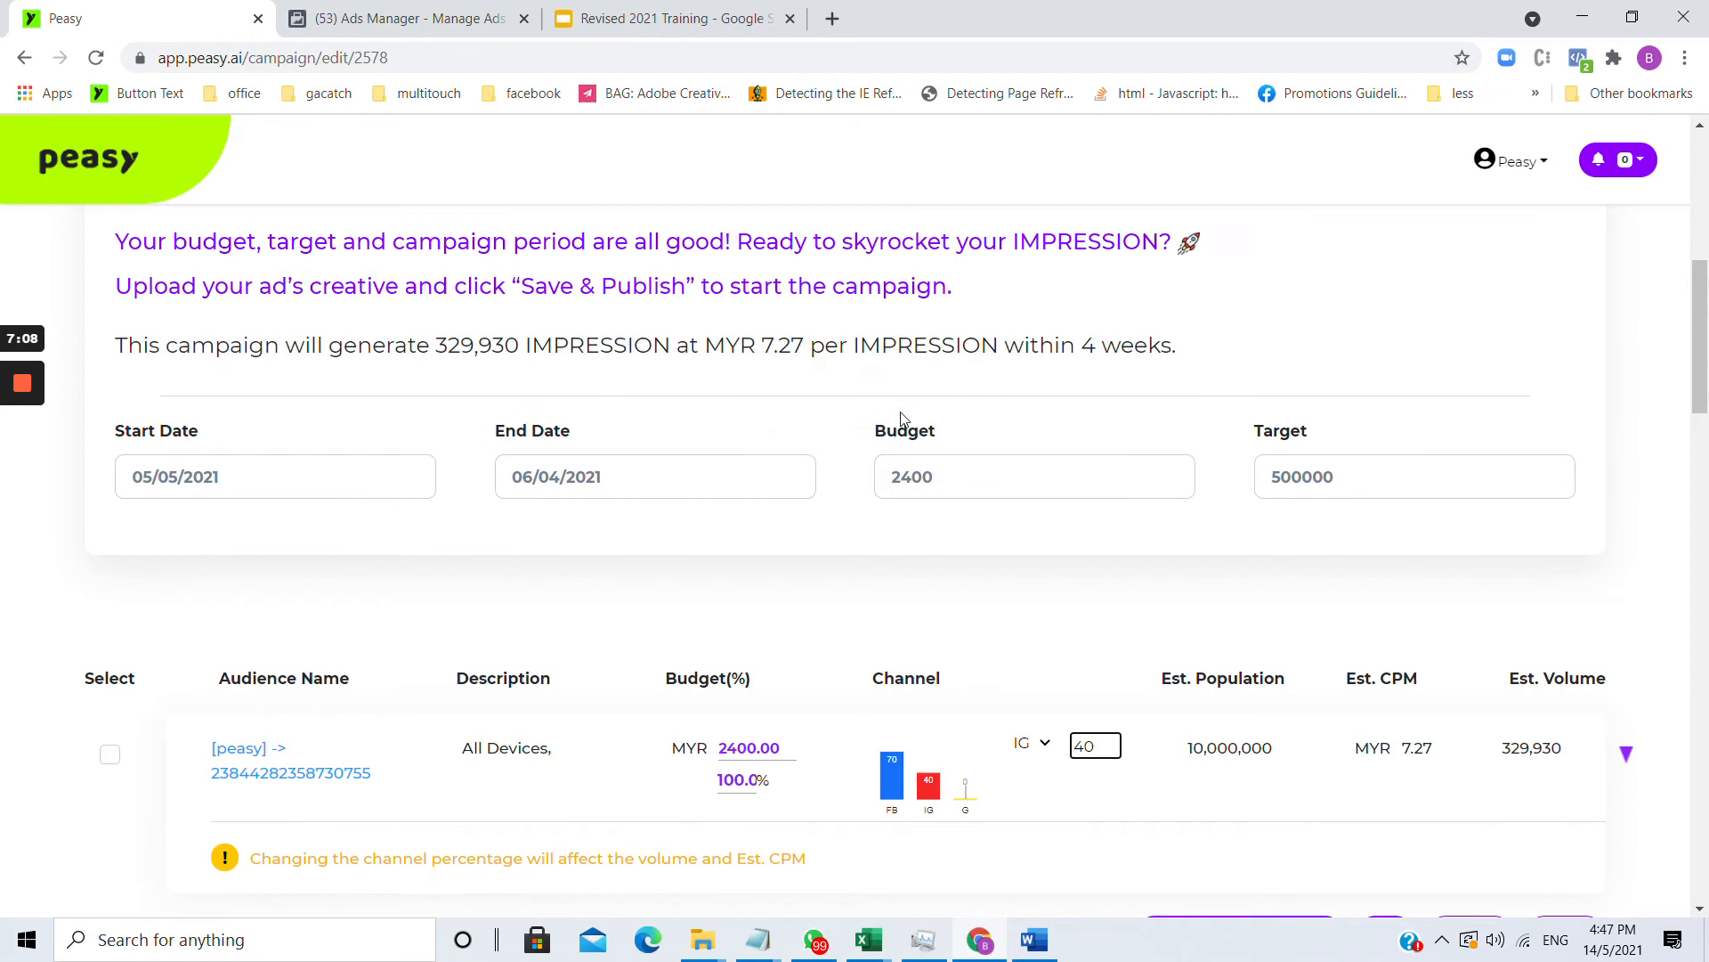
left_click(461, 367)
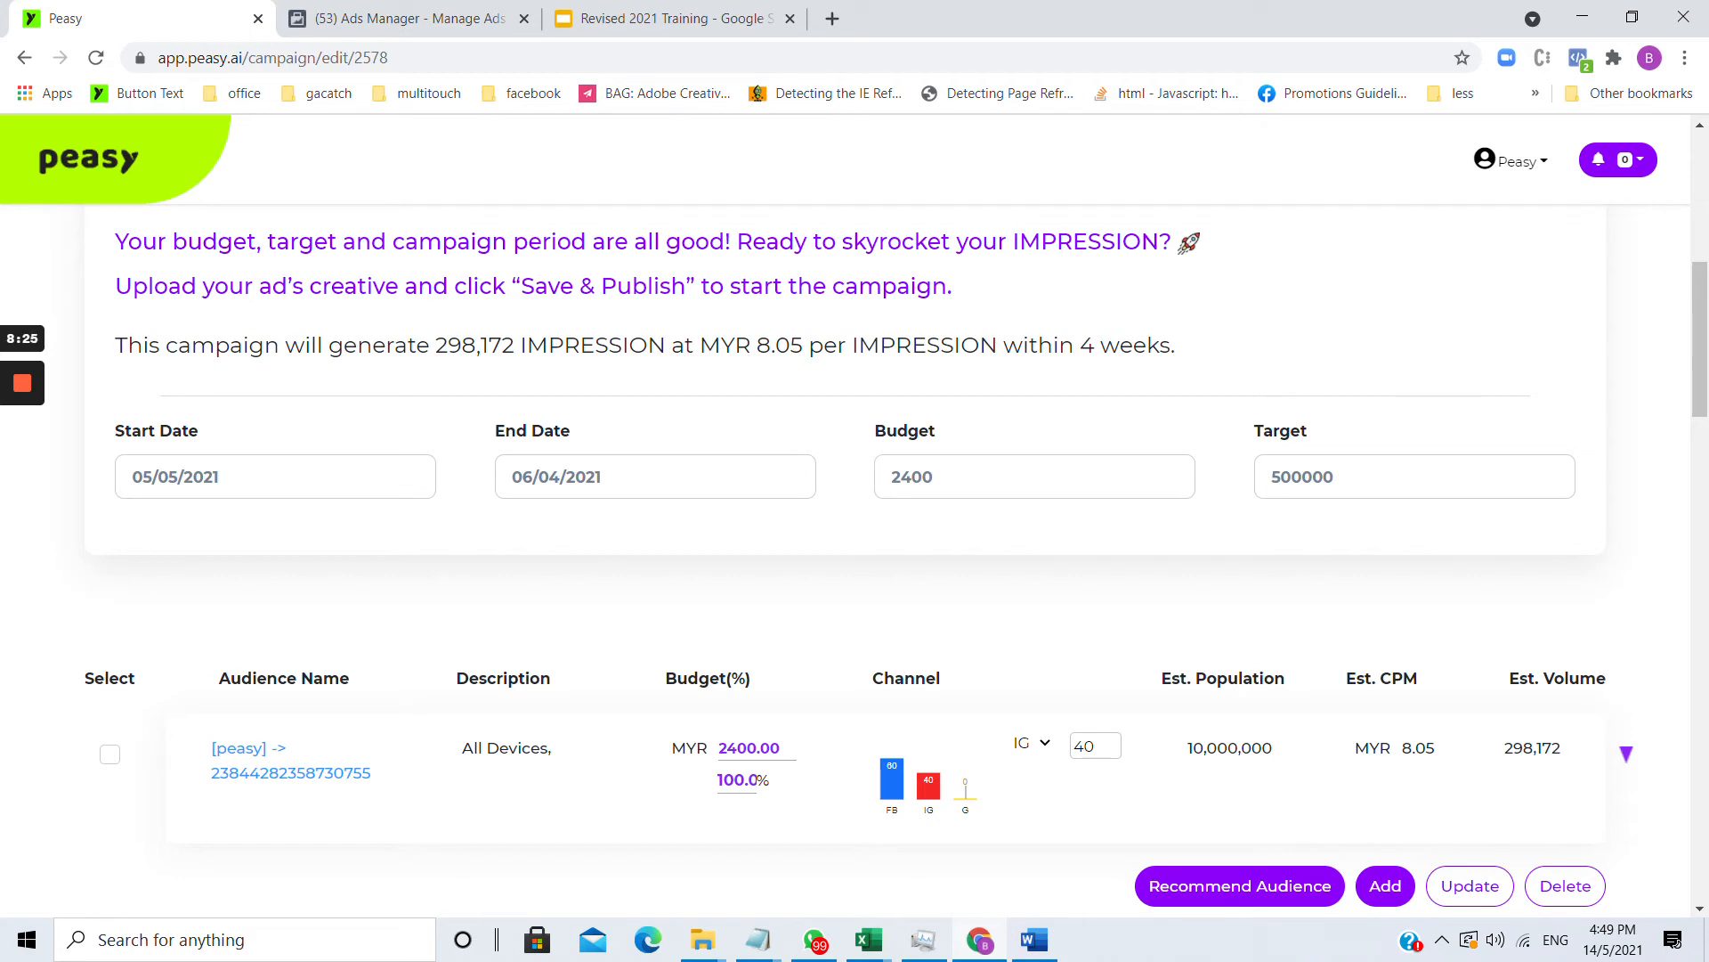
- Revisit the Channel row in the Google Slides Optimization table, and highlight the audience's estimated CPM in the Peasy campaign
left_click(668, 19)
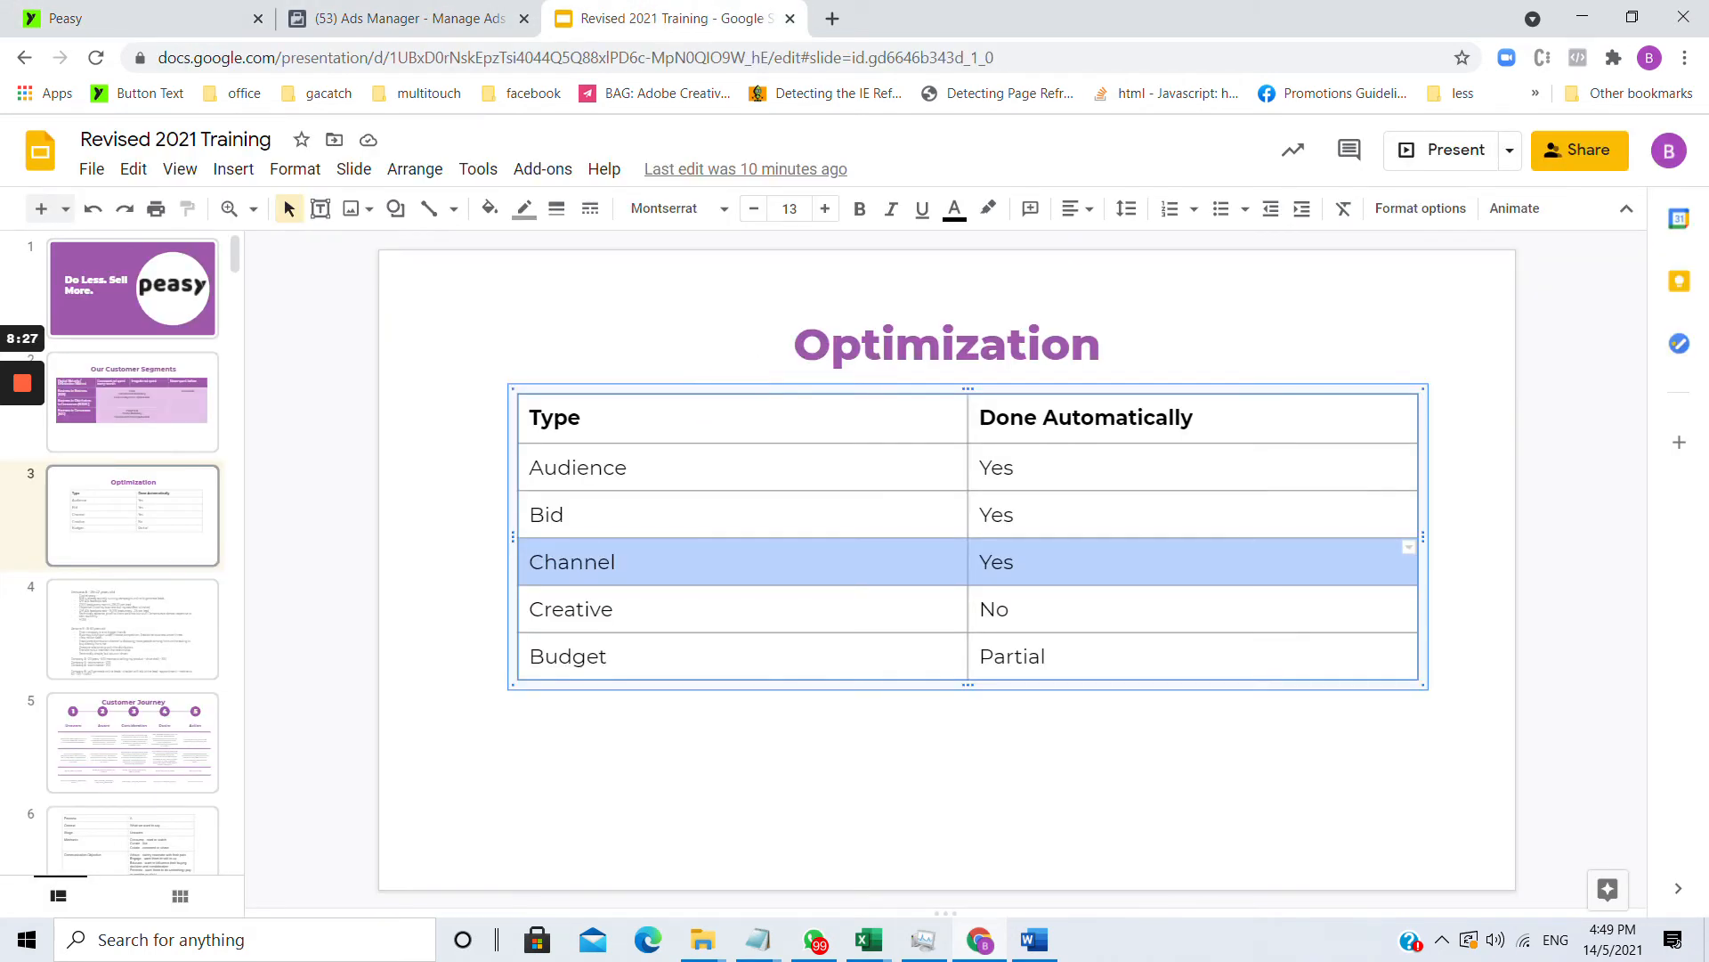
left_click(554, 561)
left_click(141, 18)
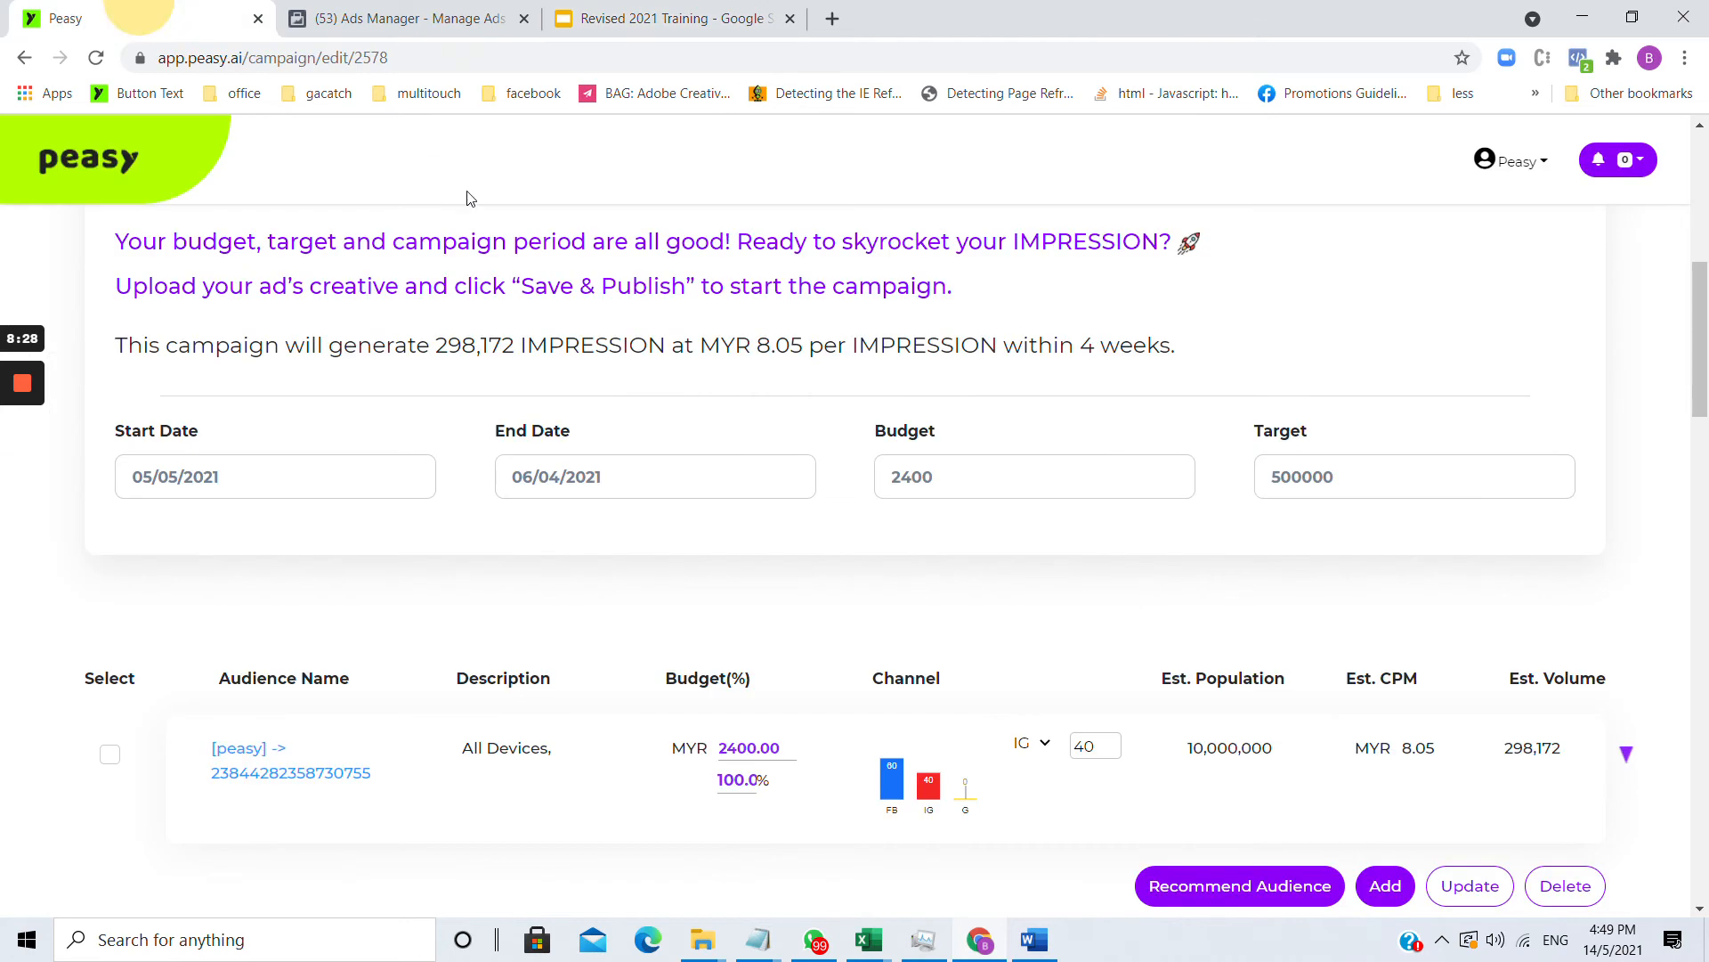
scroll(428, 162, "down", 3)
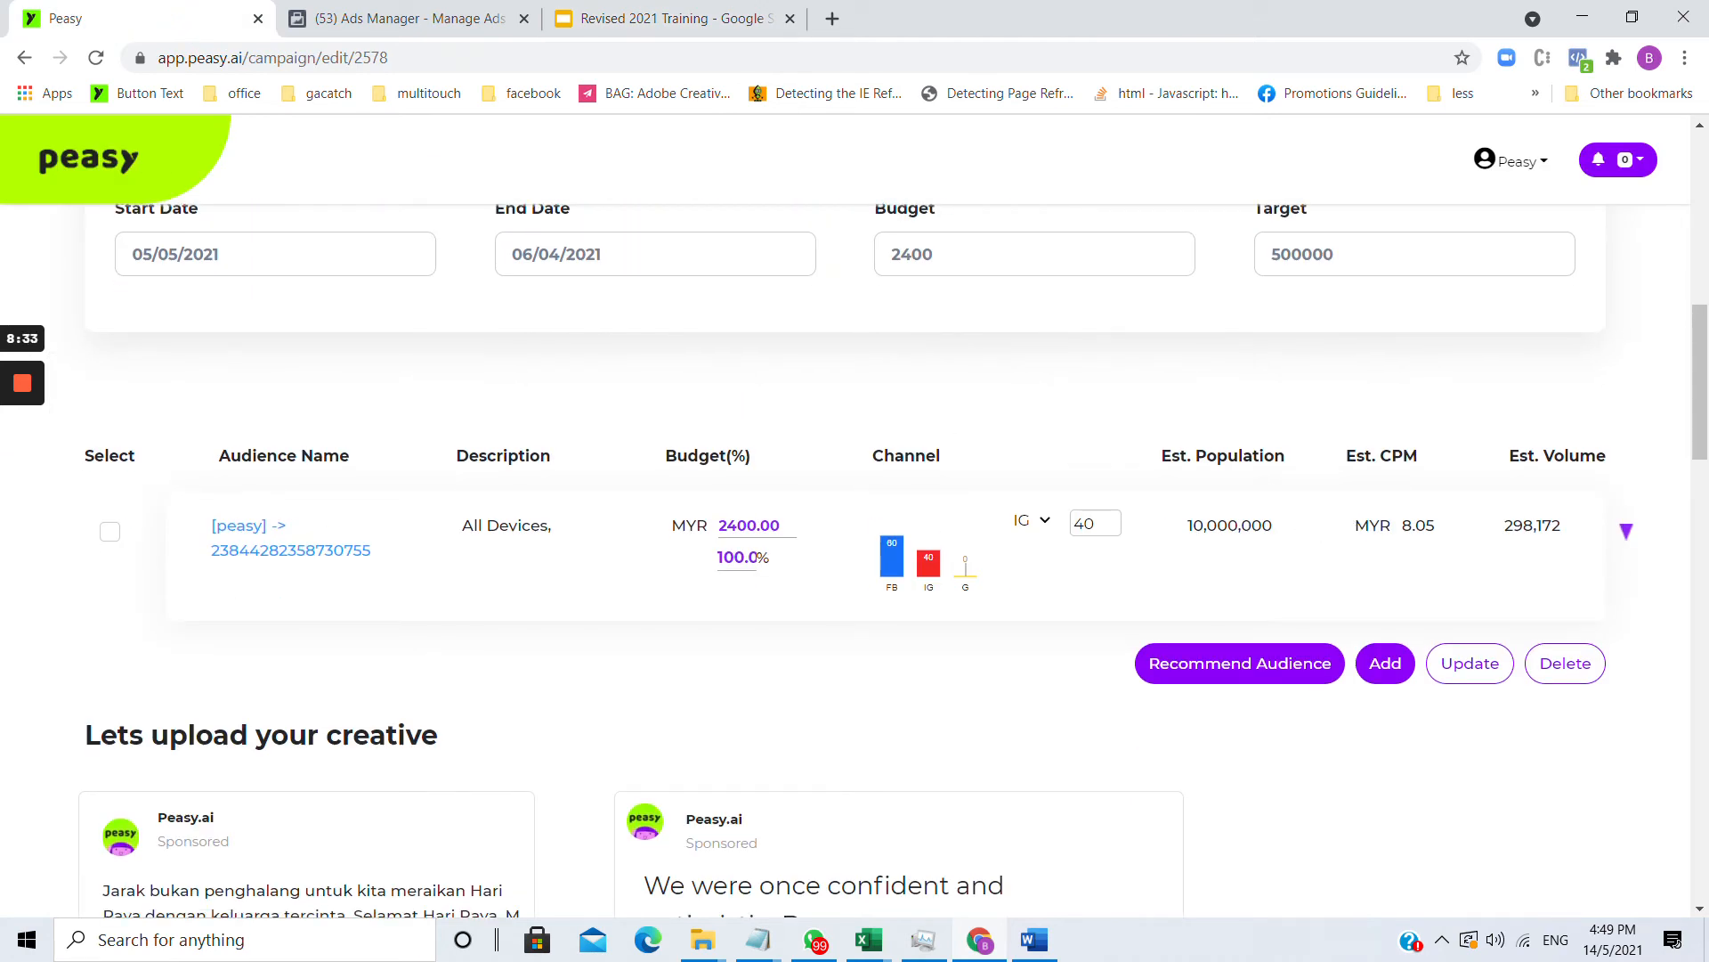
double_click(1419, 525)
- Switch to the Google Slides presentation and point out the Audience, Bid and Creative rows of the Optimization table
left_click(707, 18)
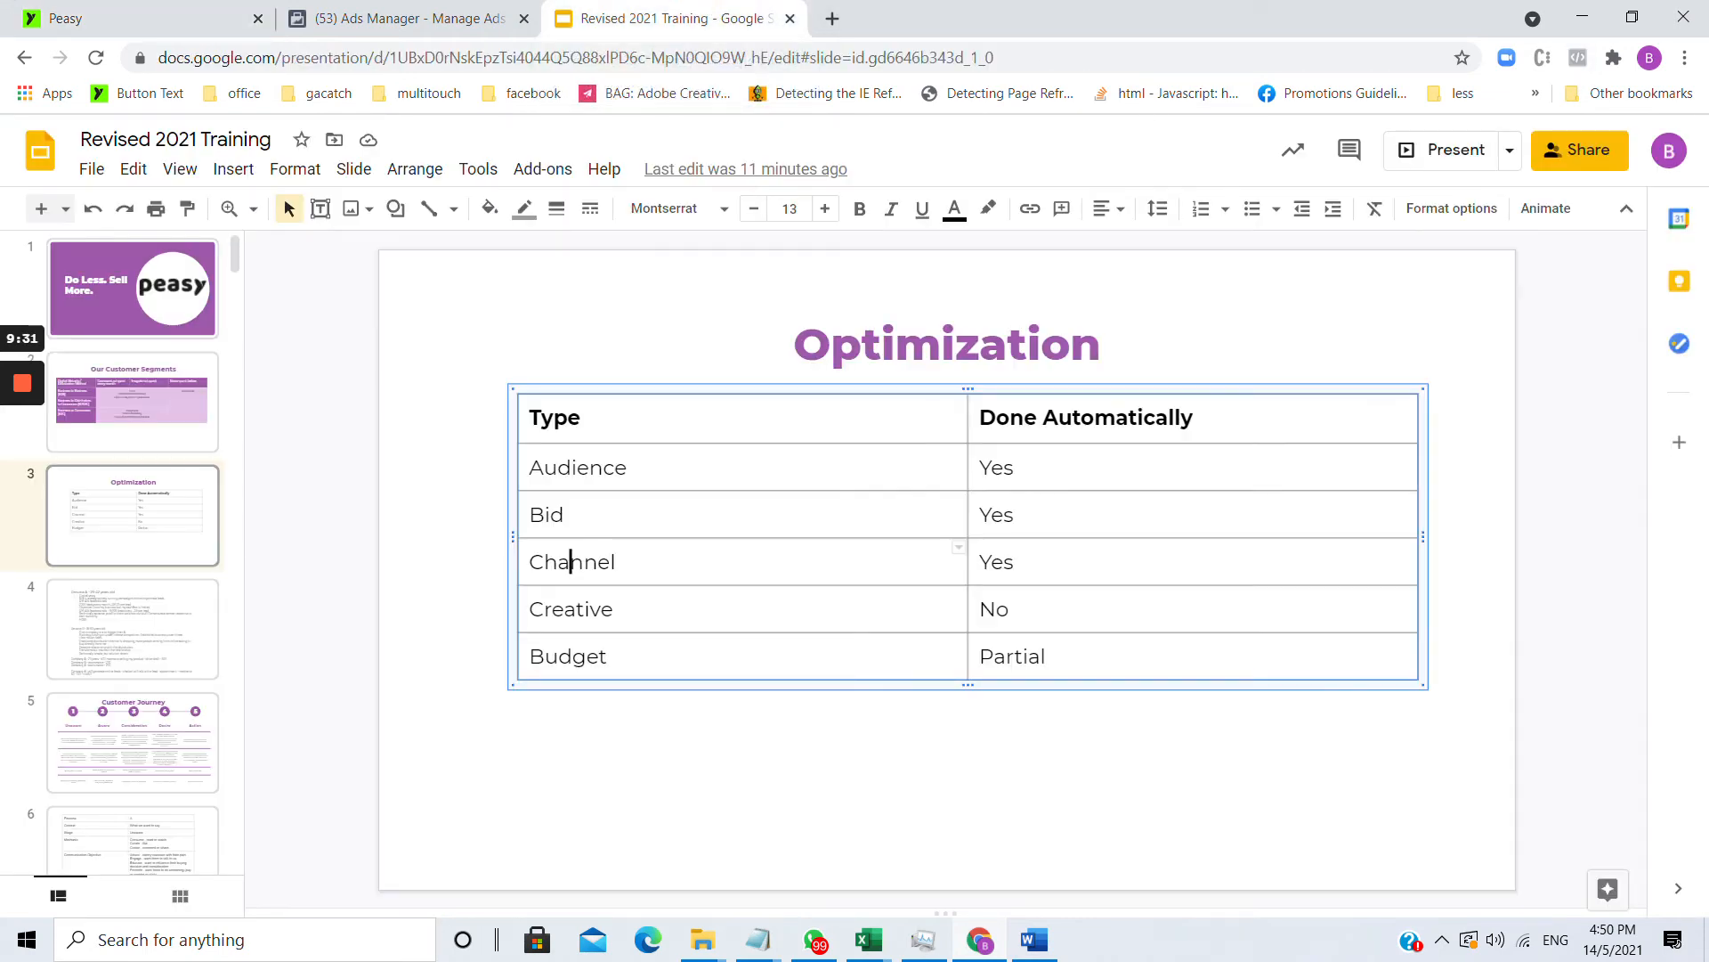
left_click_drag(545, 468, 724, 465)
left_click(559, 524)
left_click_drag(588, 609, 1015, 579)
- Return to the Peasy campaign and view the ad creatives with their targeting
left_click(98, 17)
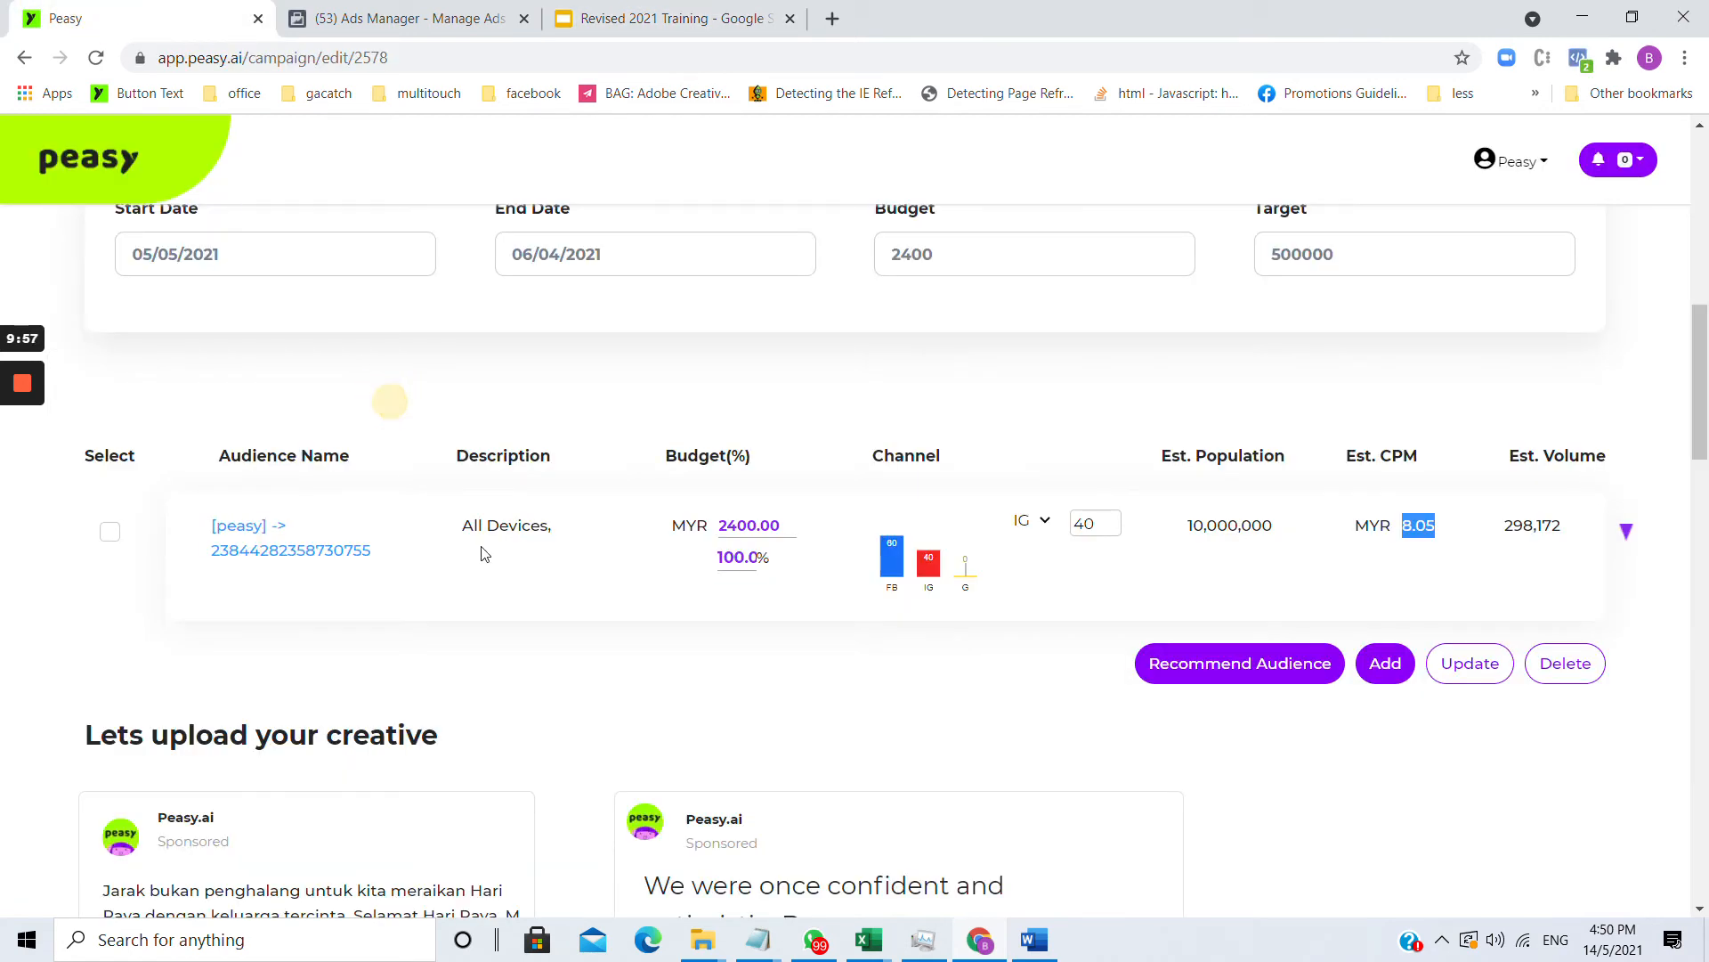
scroll(481, 555, "down", 5)
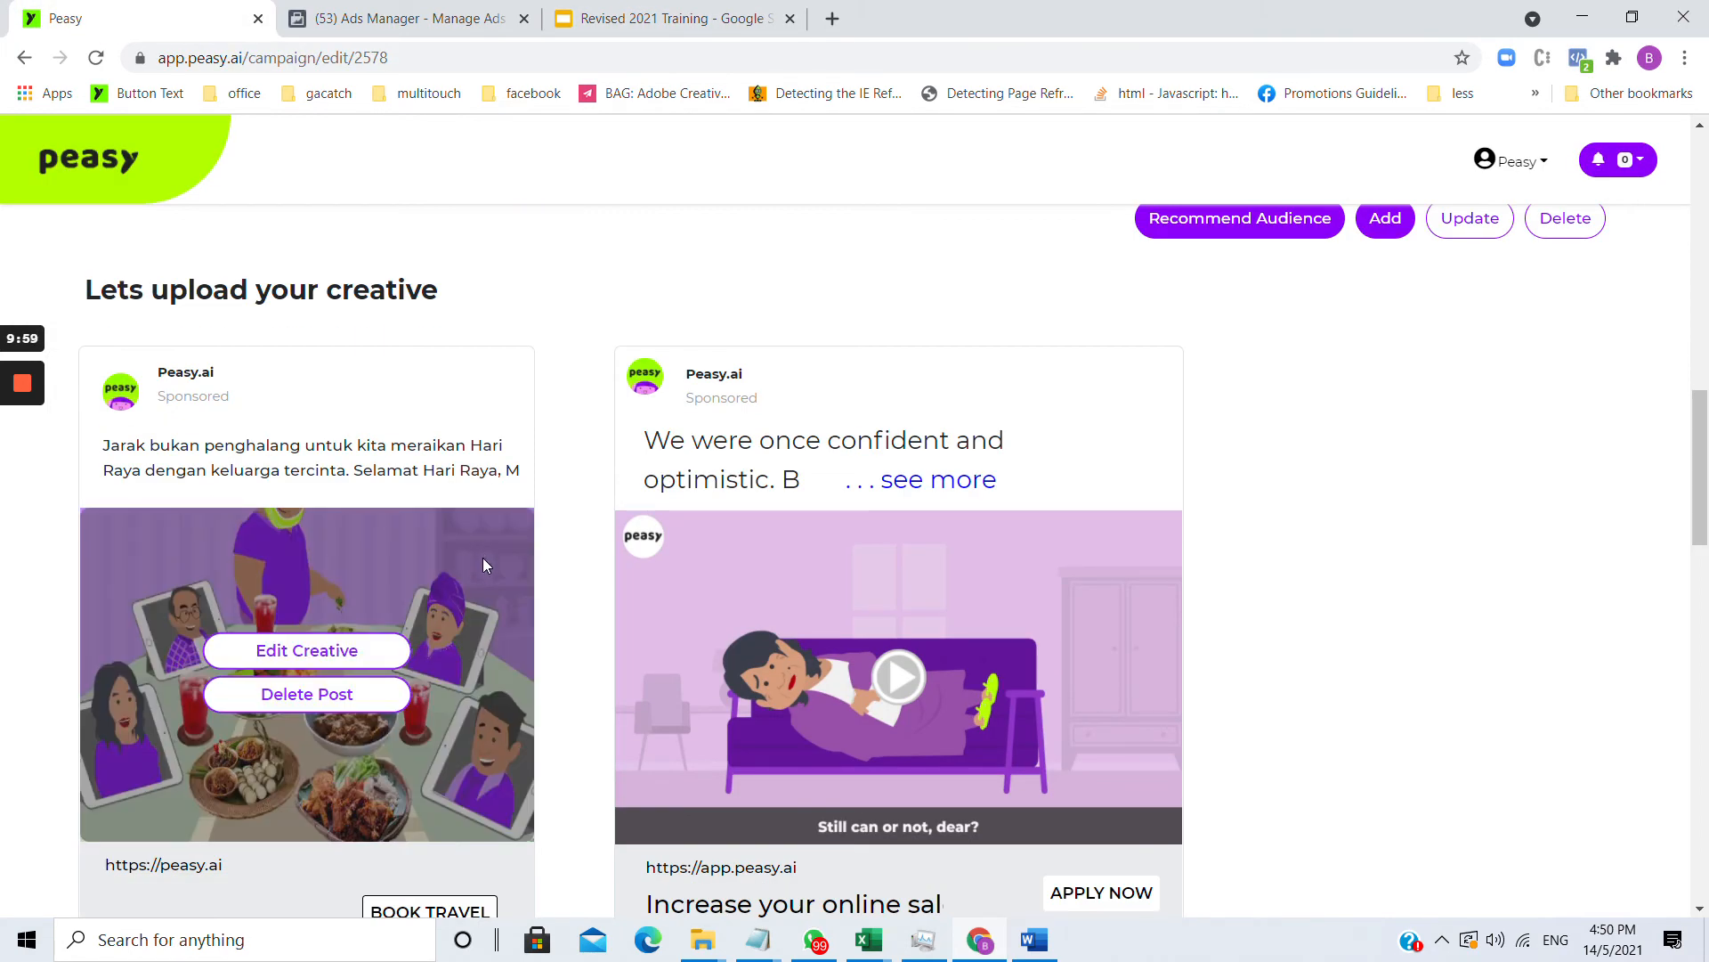
scroll(485, 574, "down", 2)
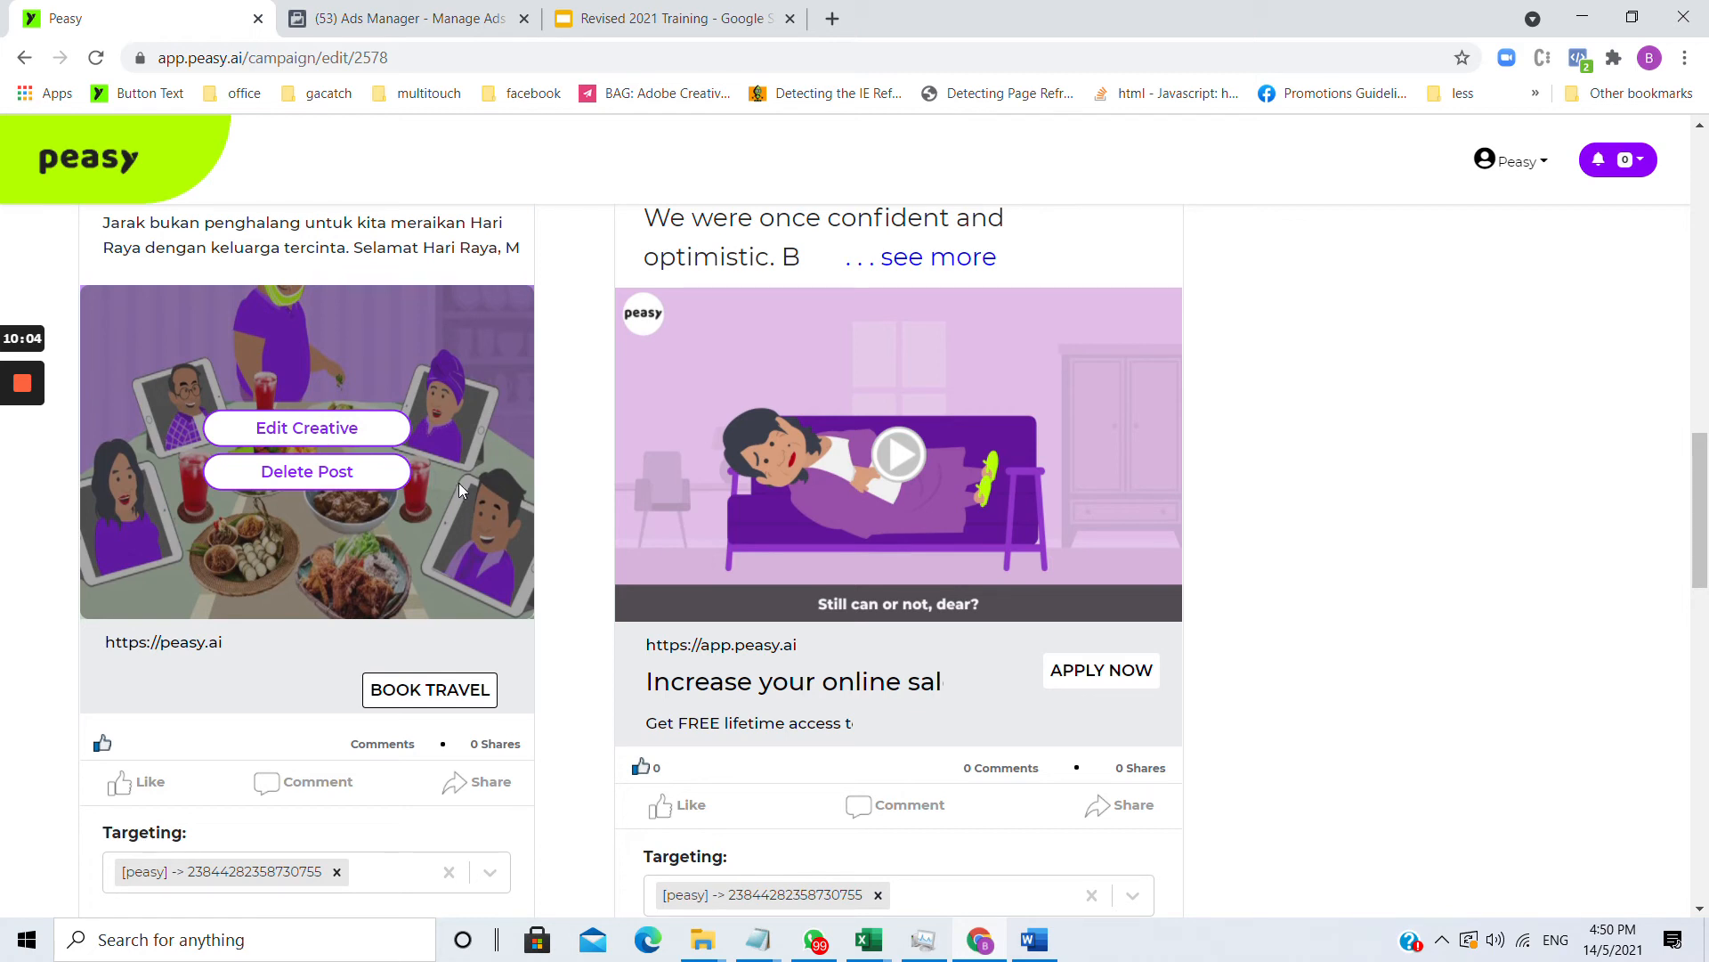
- Switch to Facebook Ads Manager, add the Frequency metric to the campaigns table's columns and bring that column into view
left_click(372, 19)
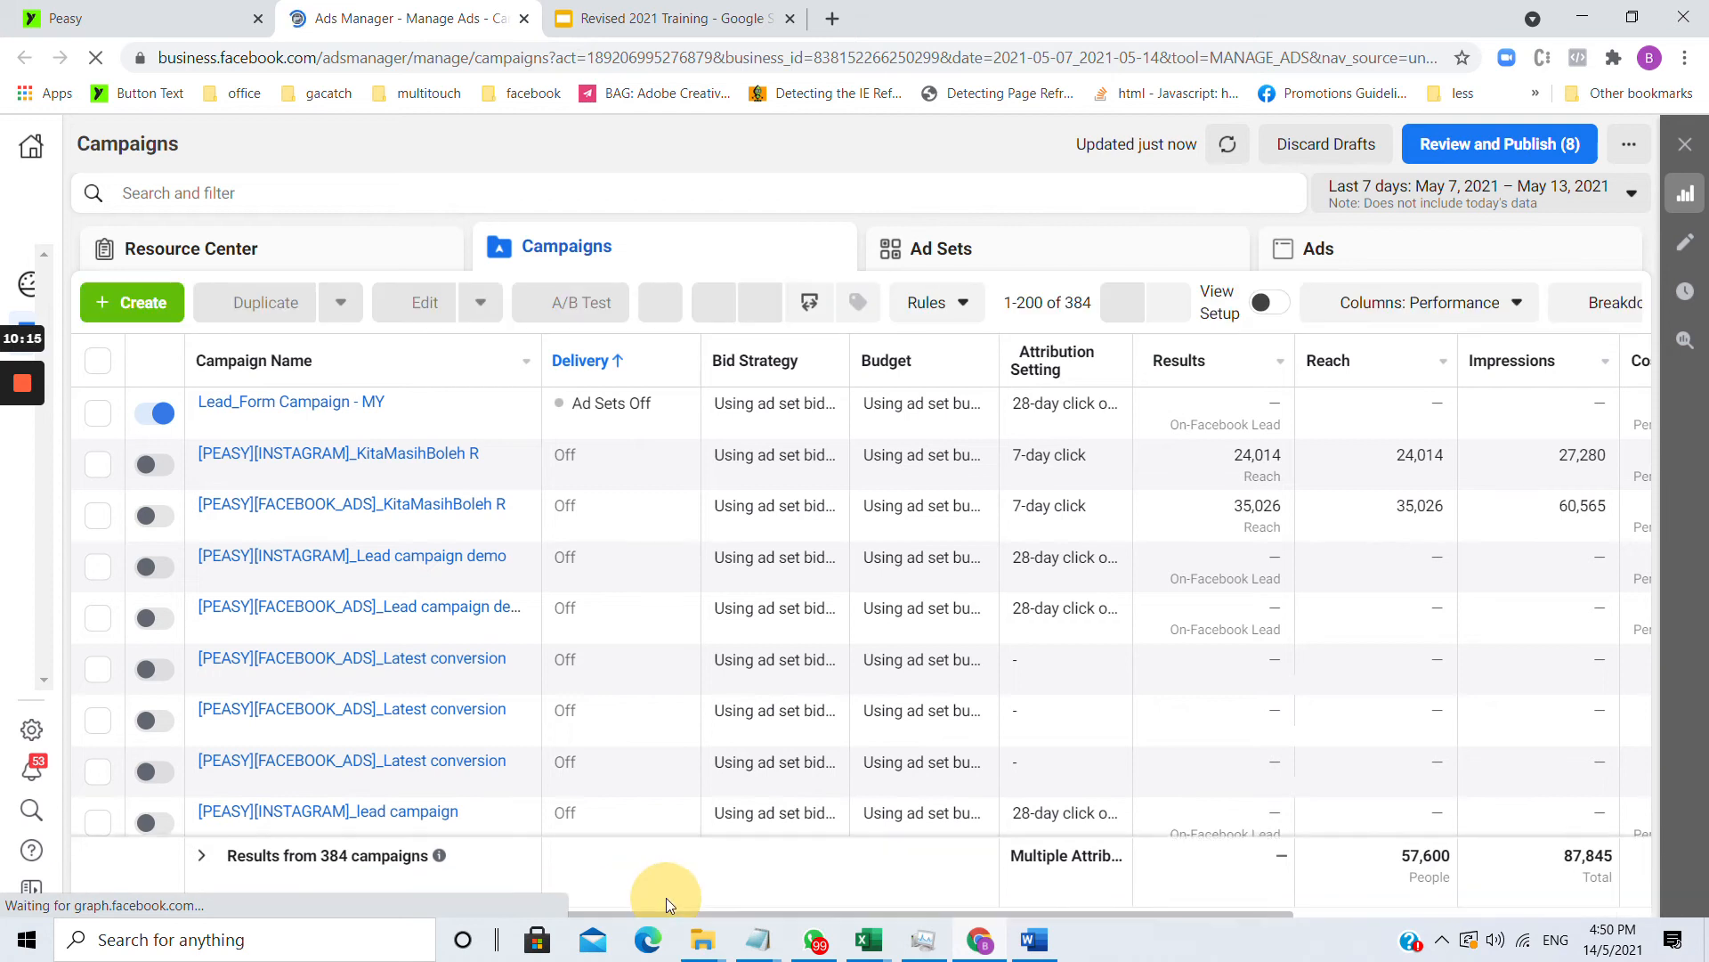
left_click_drag(665, 895, 1171, 908)
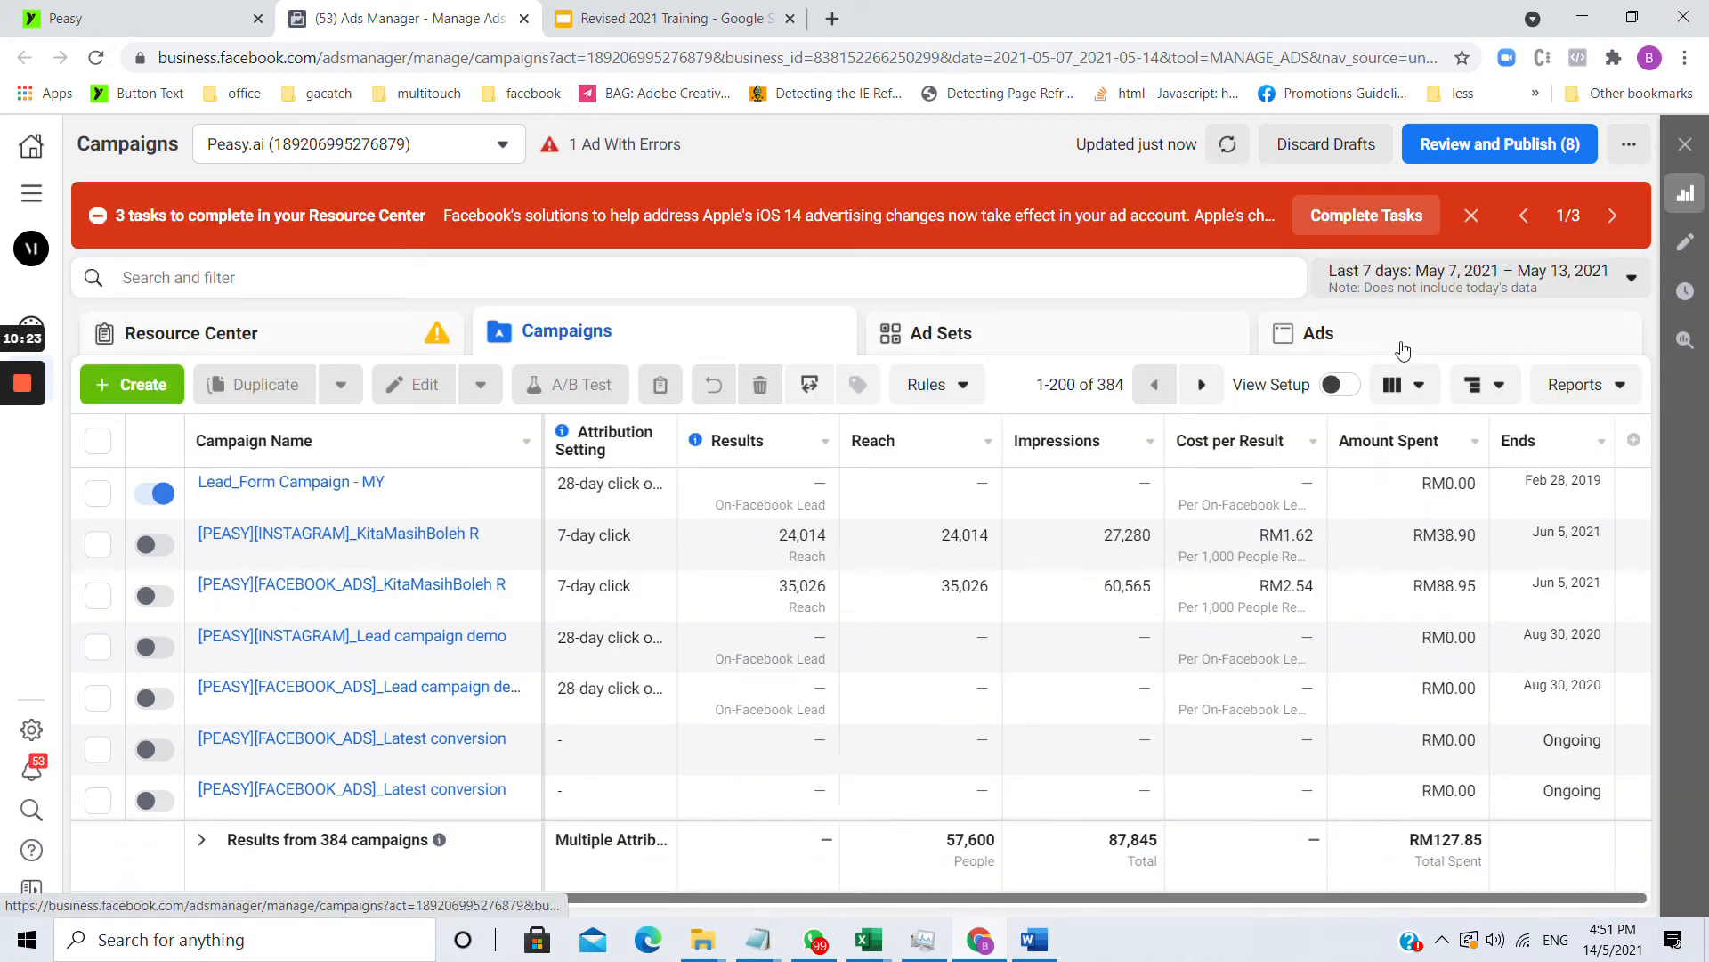
left_click(1416, 384)
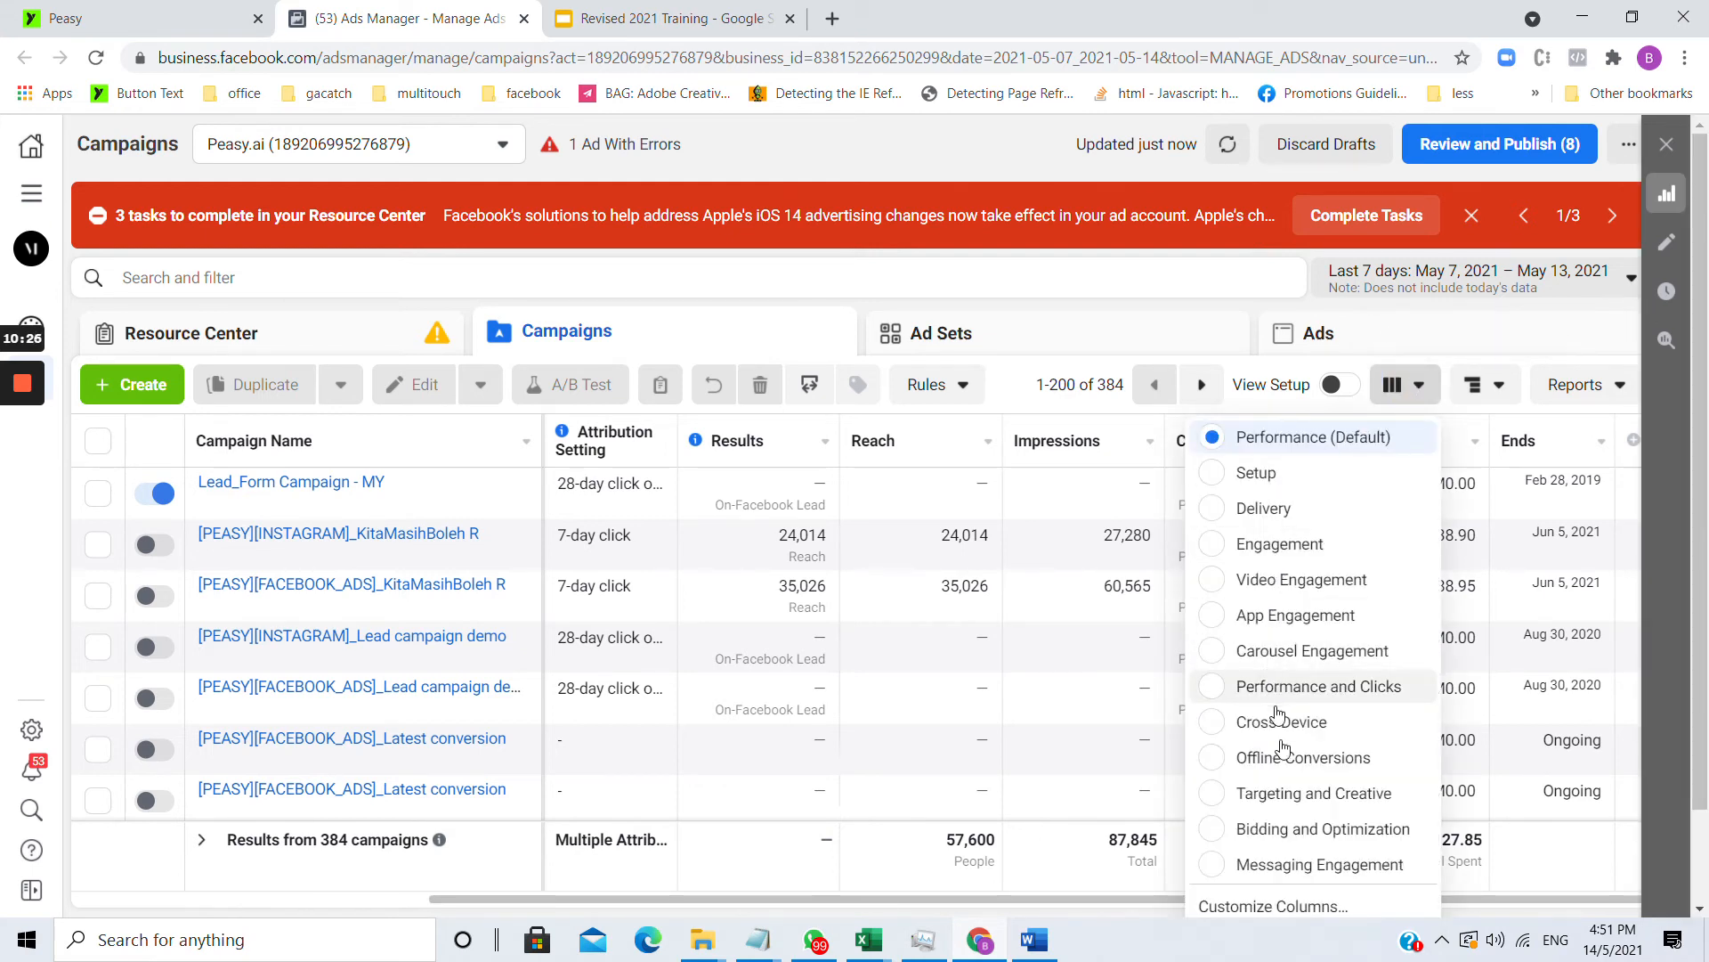
left_click(1275, 897)
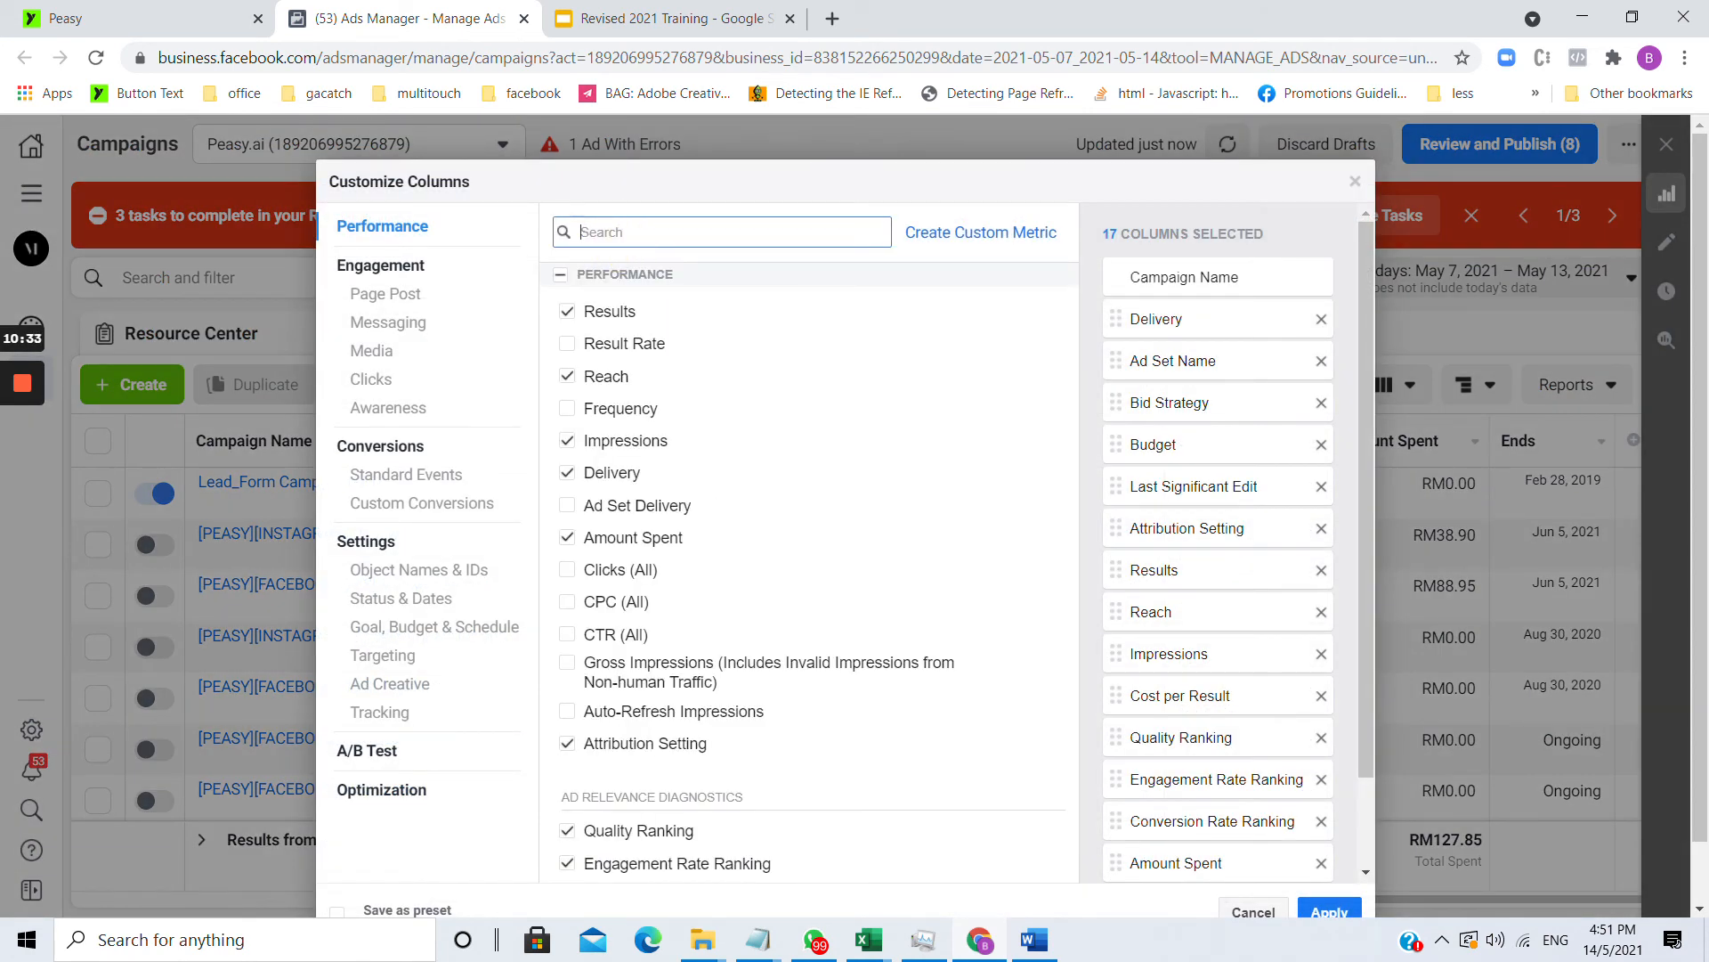
left_click(655, 417)
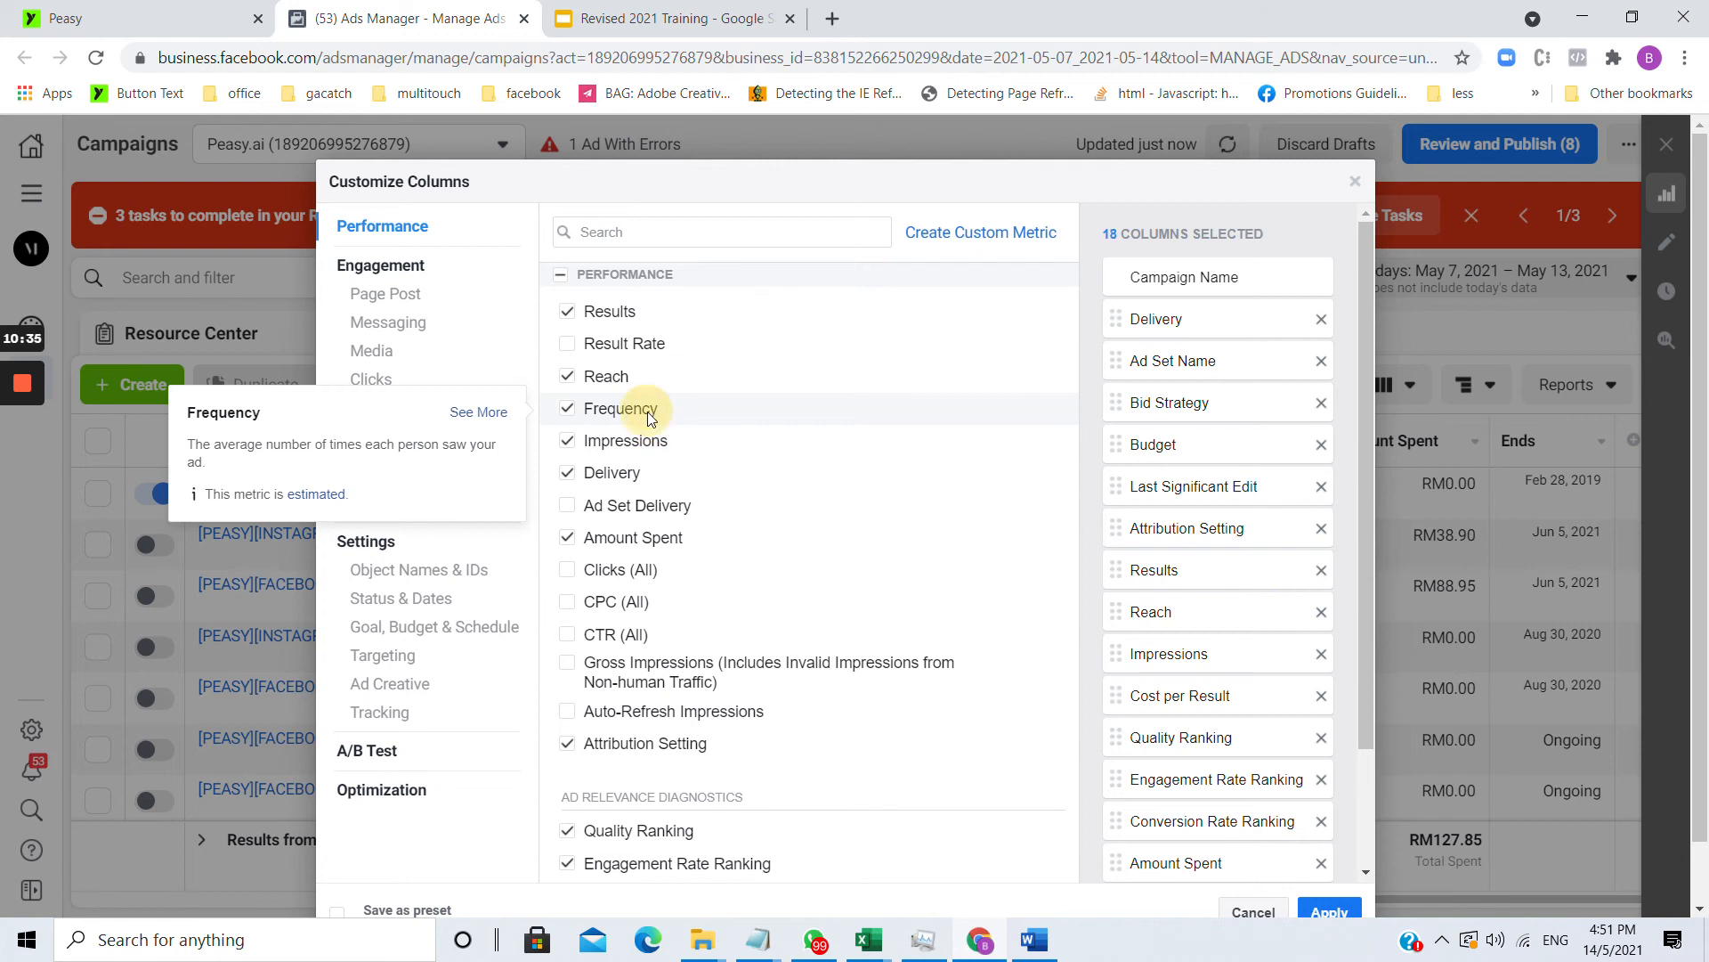
left_click(1311, 917)
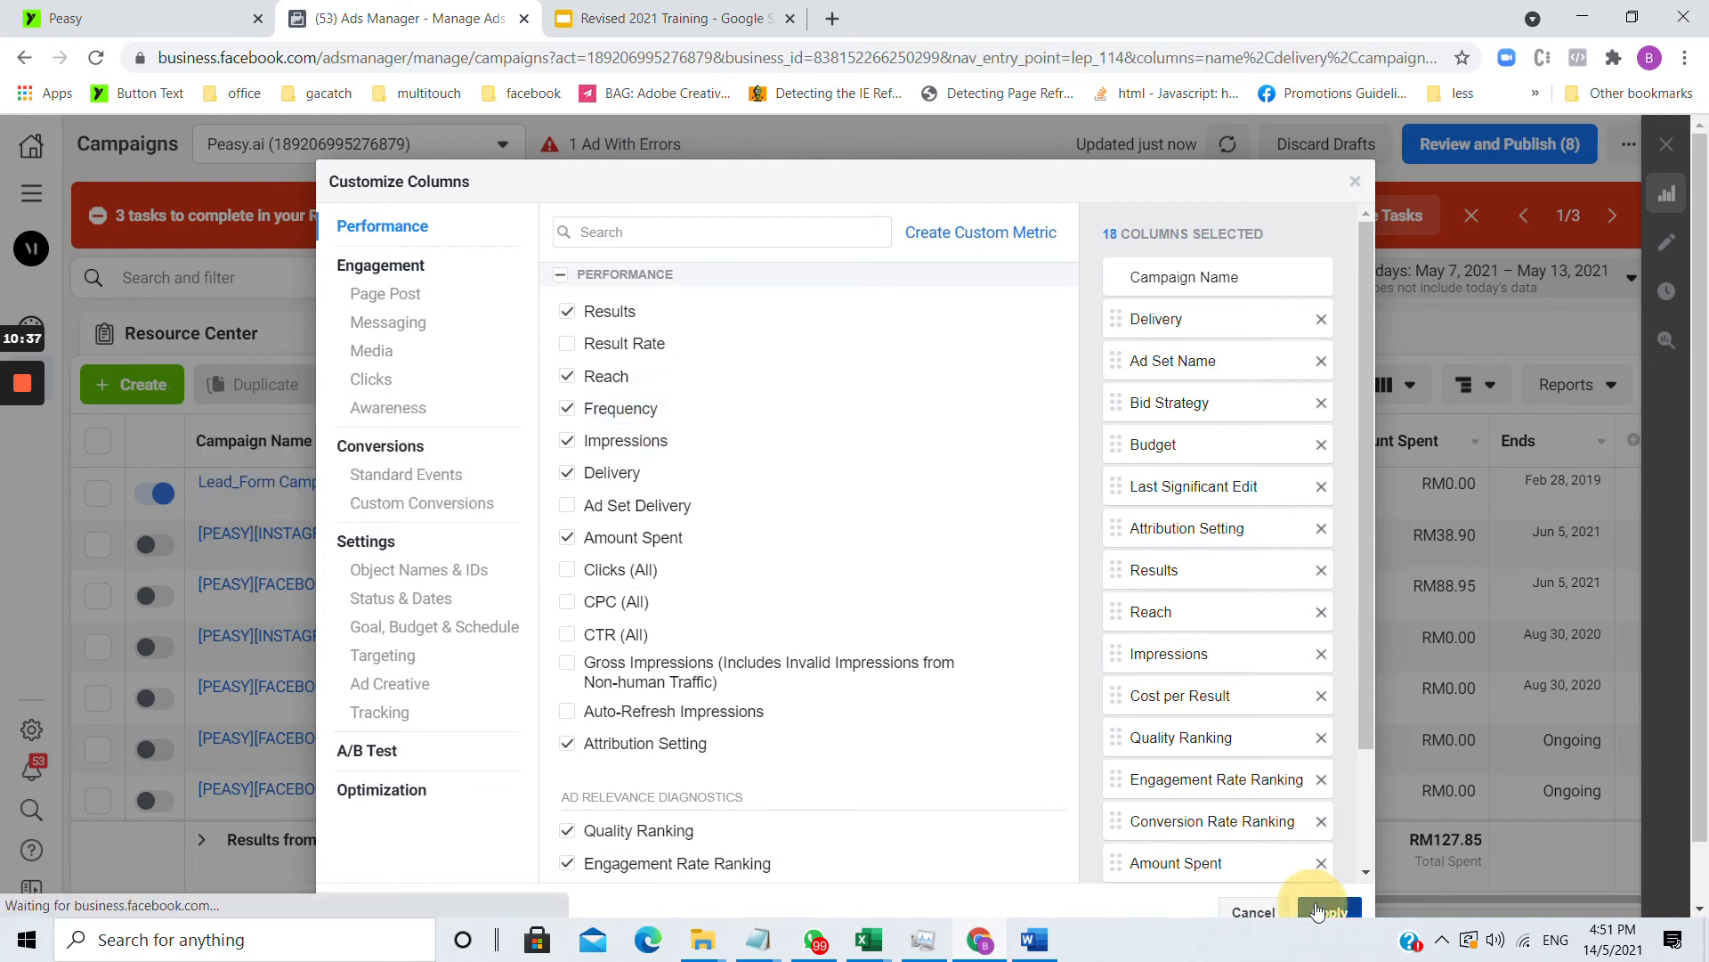
left_click_drag(1316, 899, 1521, 901)
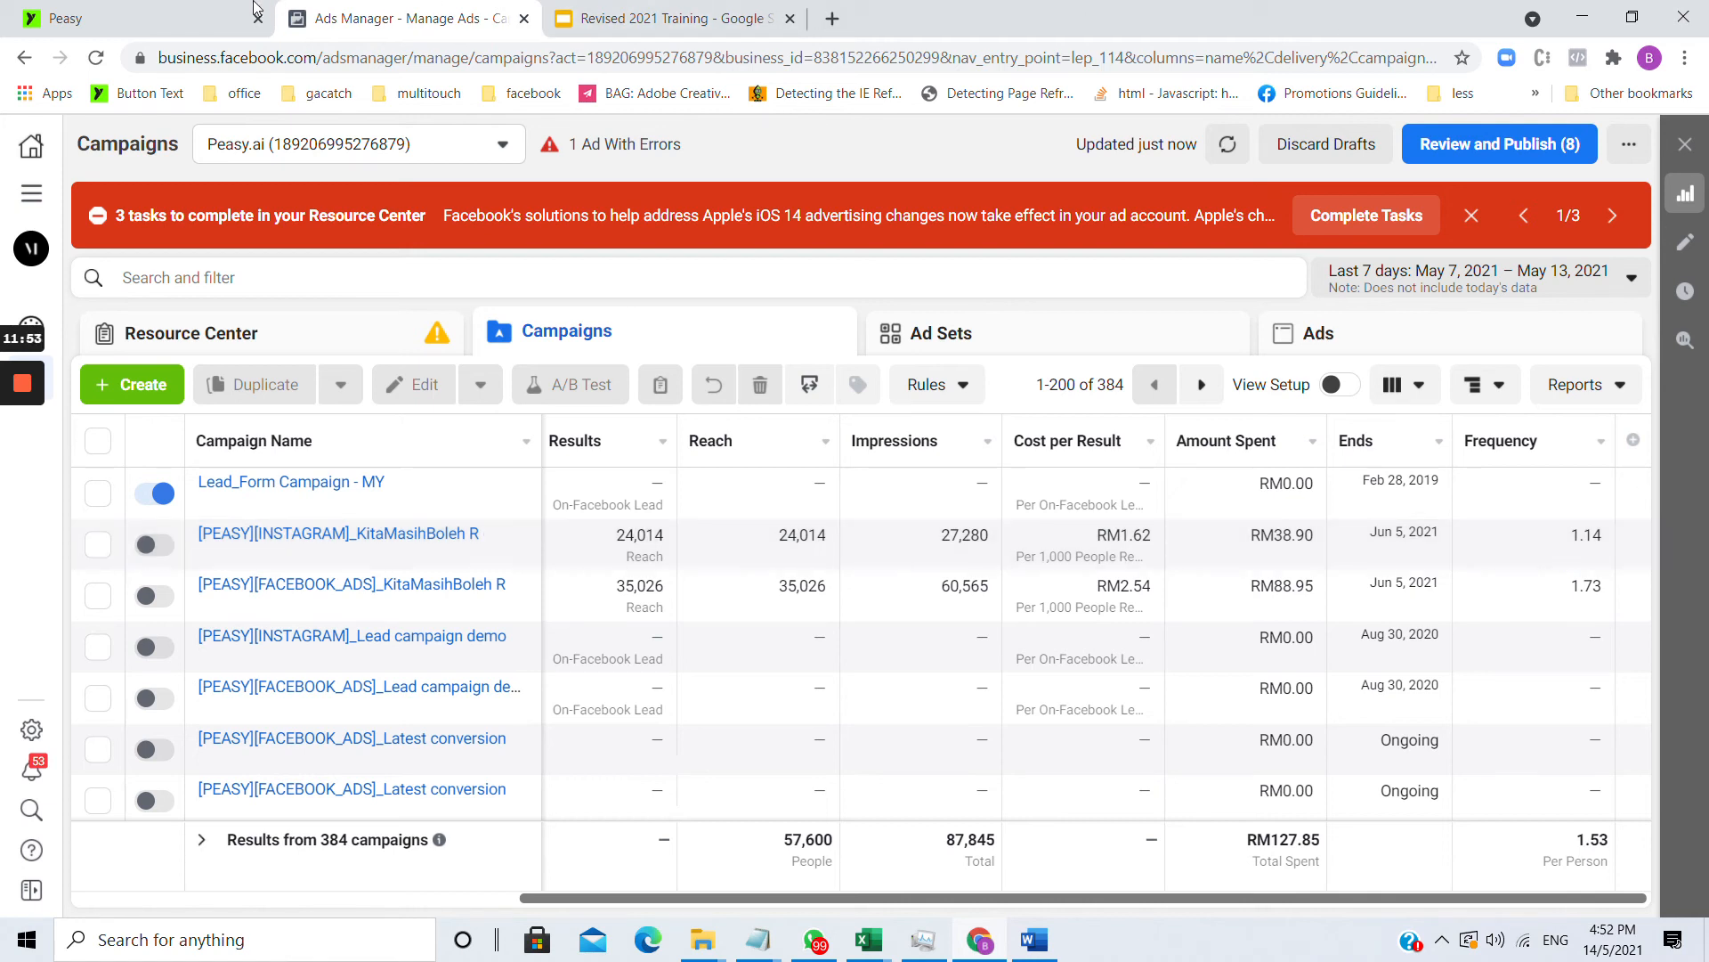
- Return to the Peasy campaign and examine its ad creatives, the area for adding a new post and the save and publish options
left_click(142, 17)
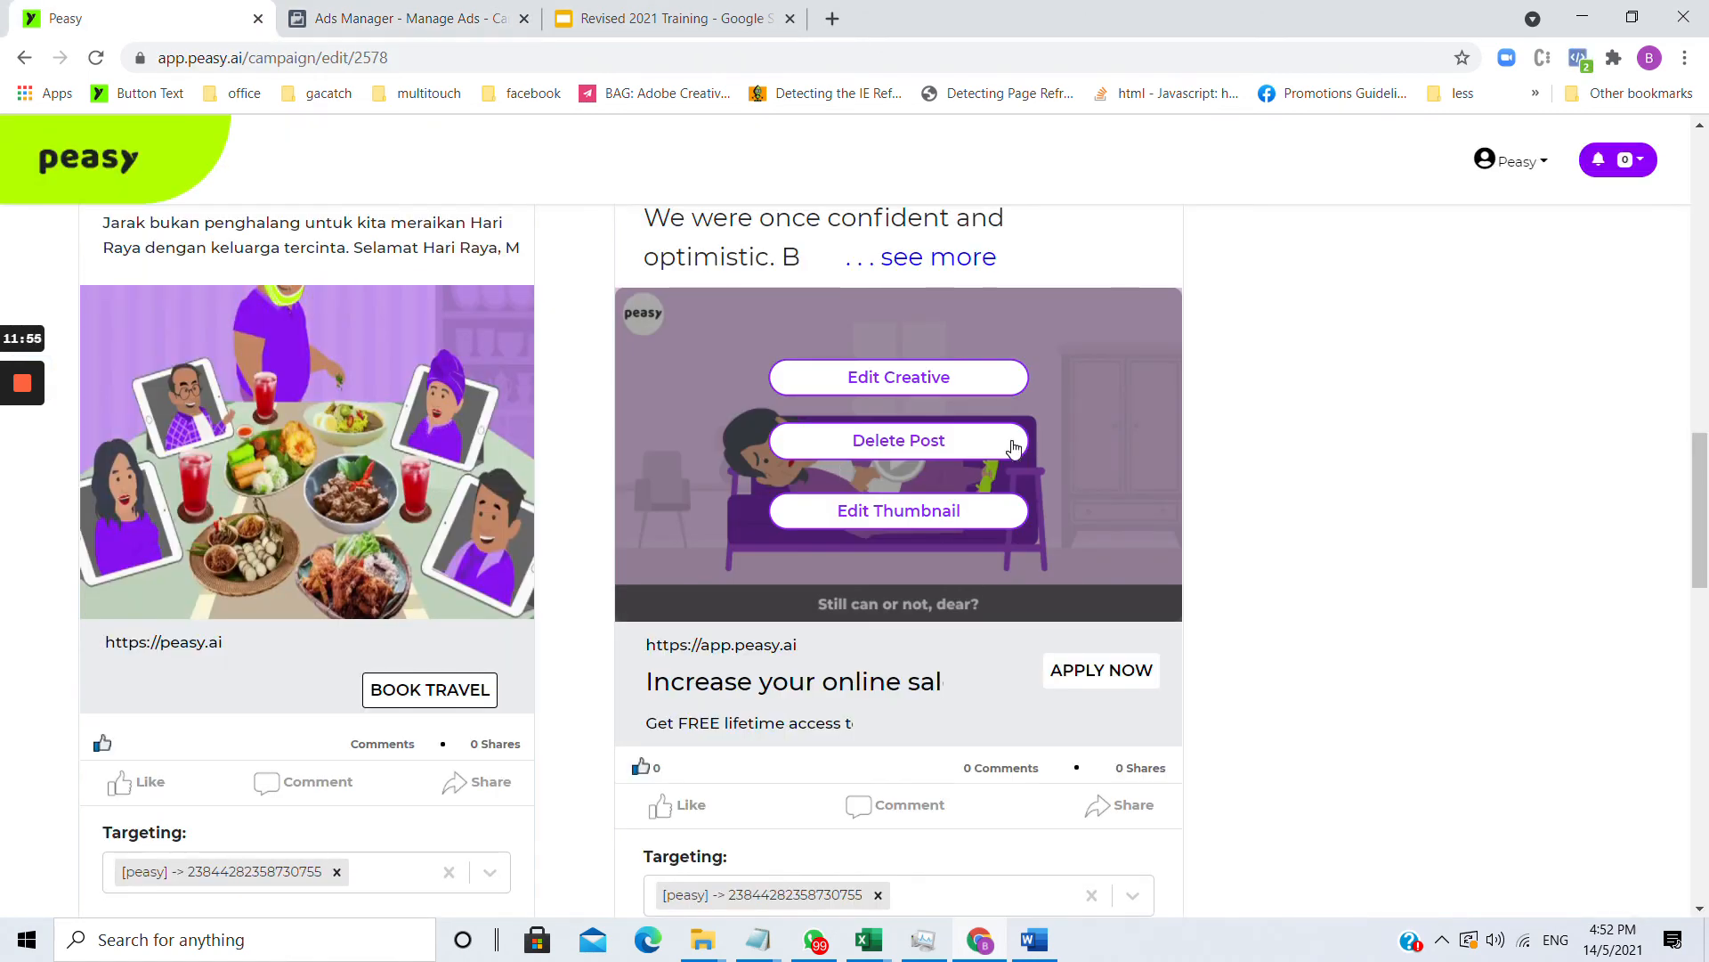
scroll(1015, 463, "down", 5)
scroll(911, 686, "down", 9)
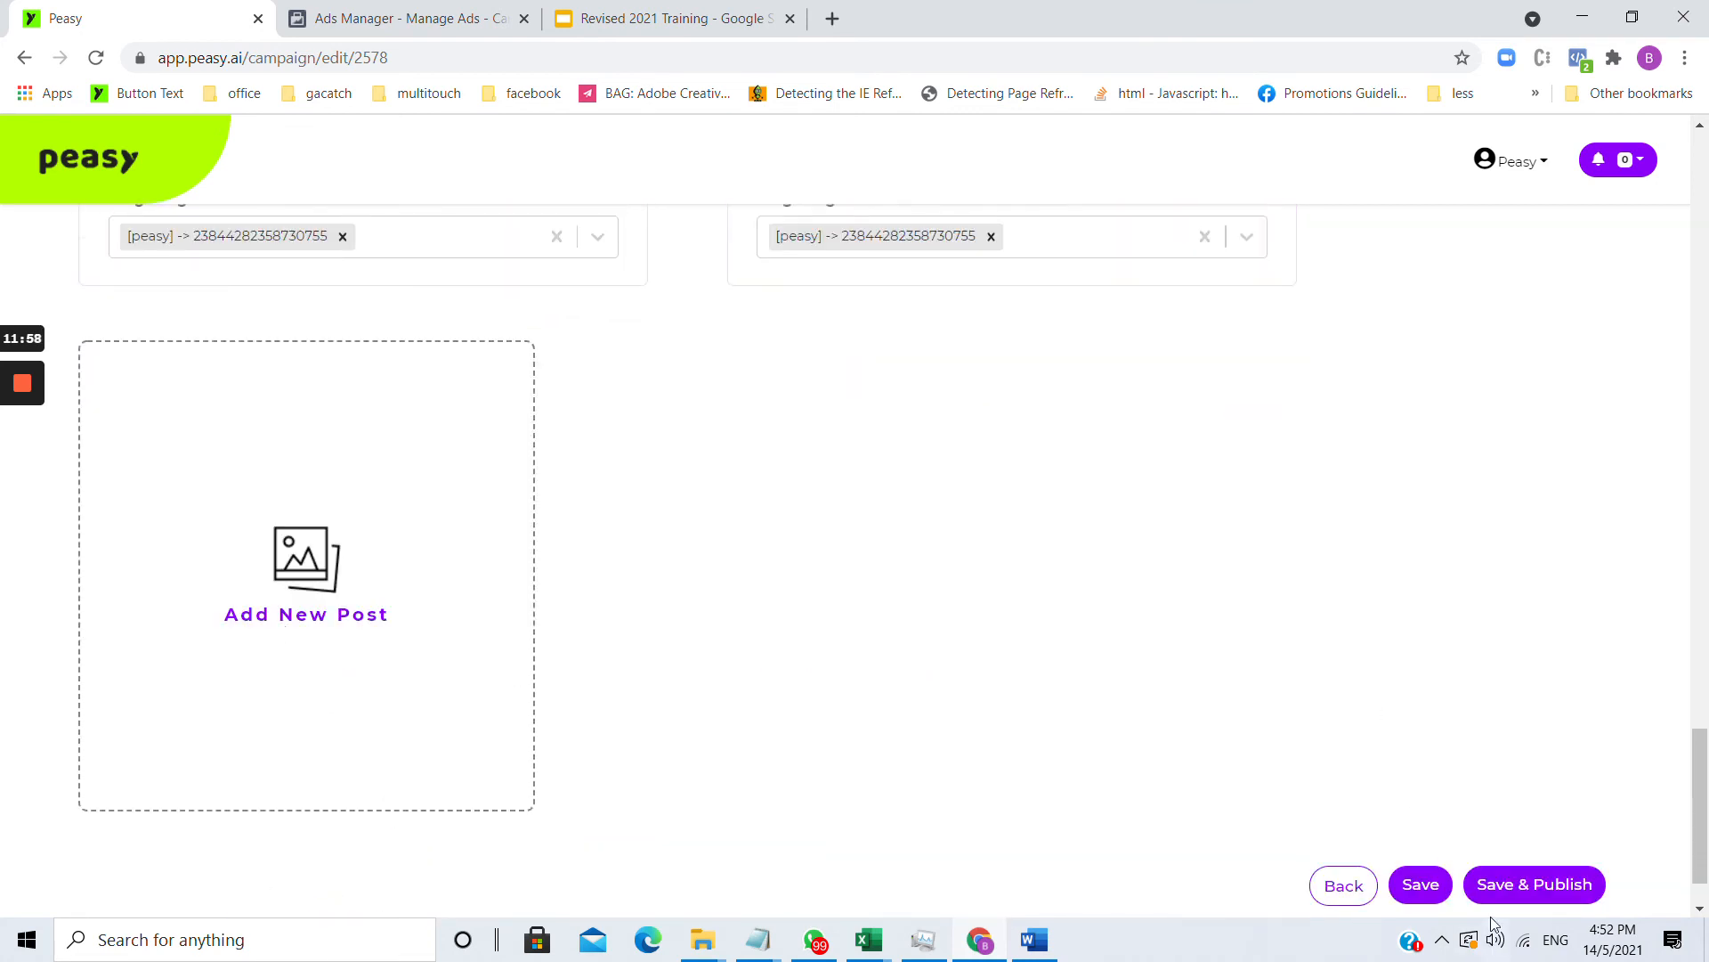
key("ctrl+Tab")
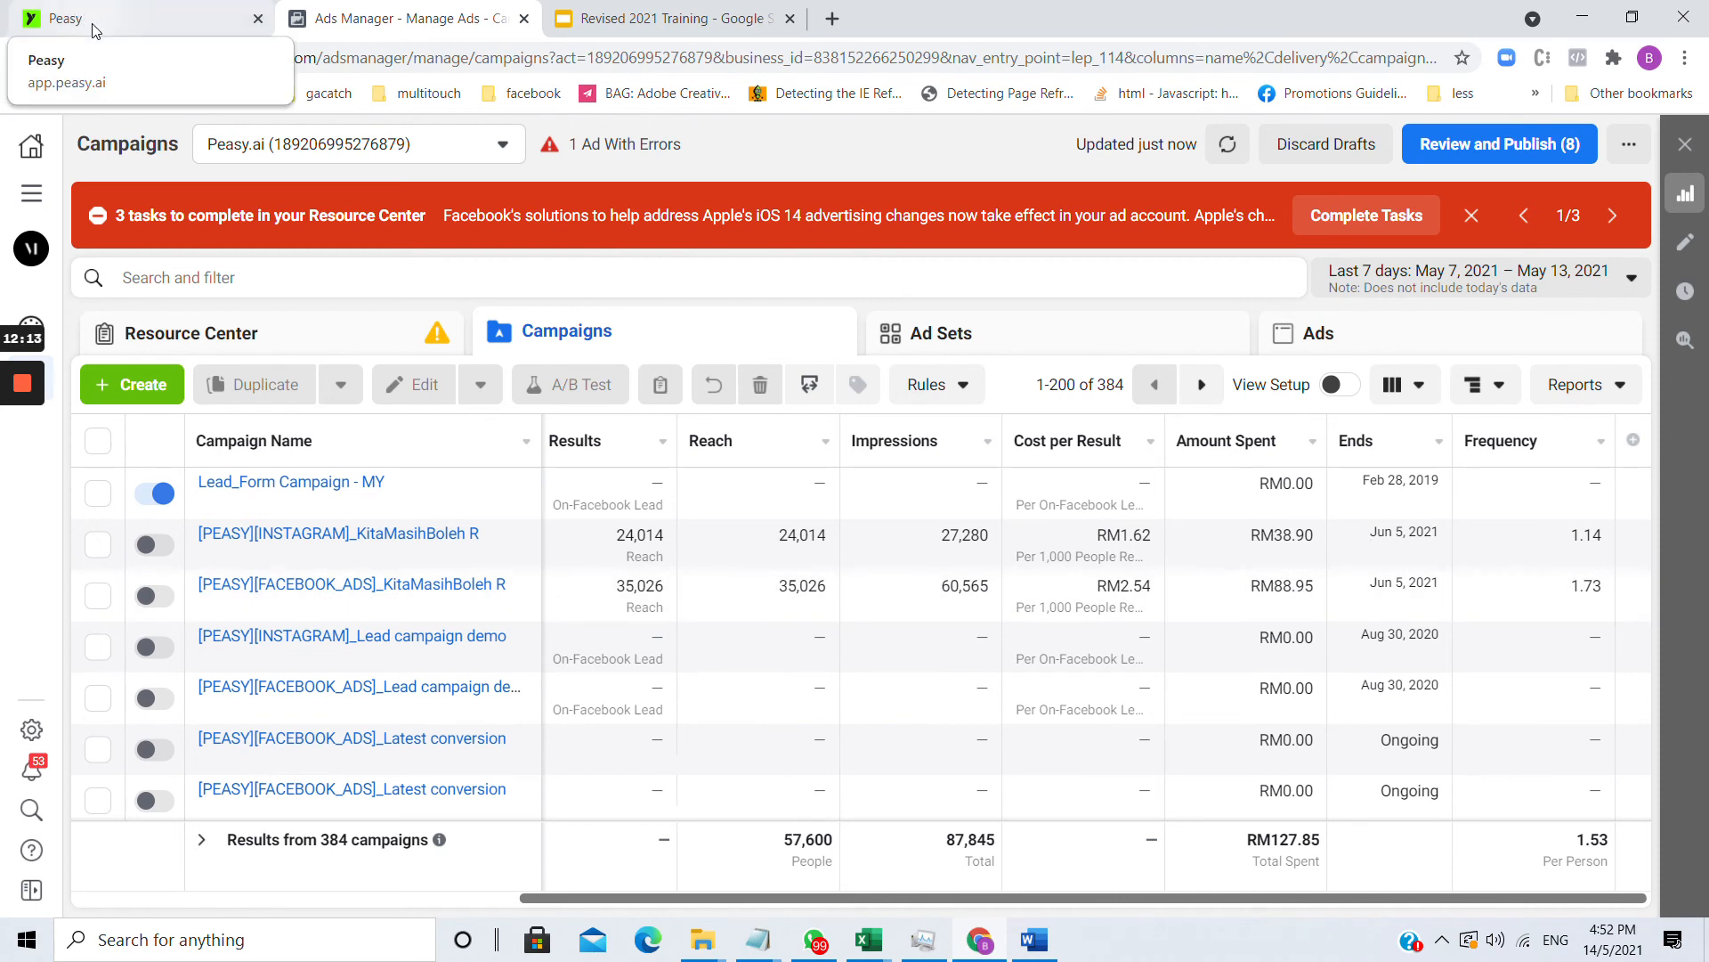
left_click(151, 12)
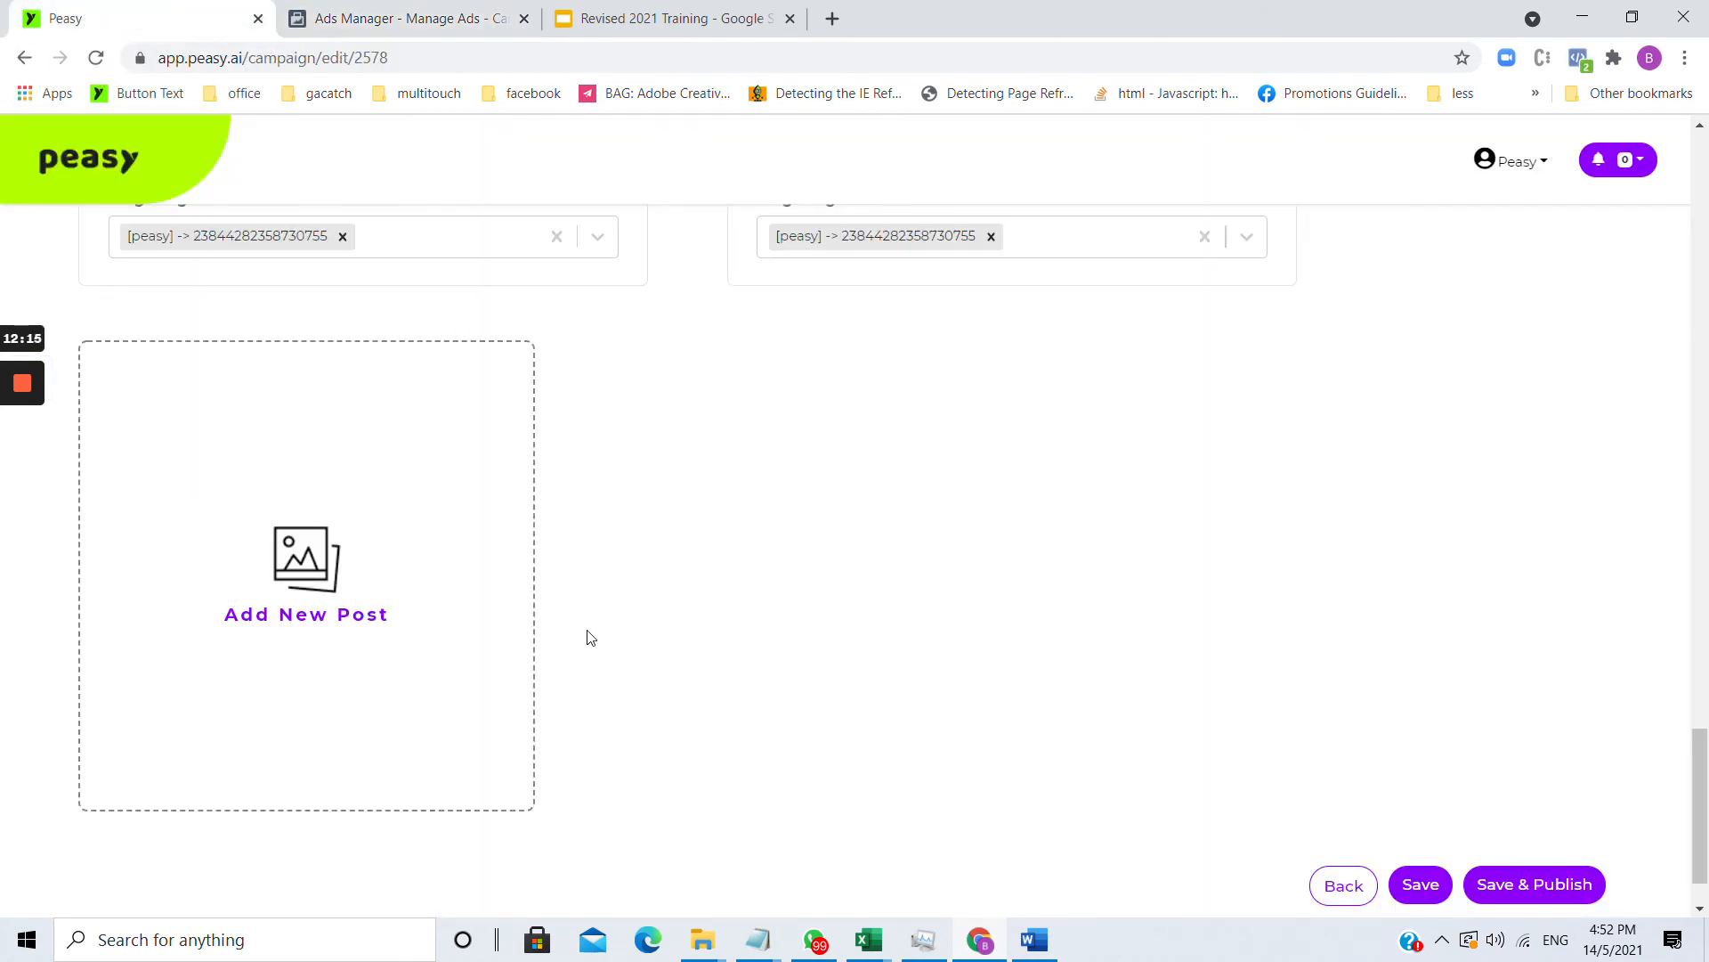
scroll(586, 632, "up", 6)
scroll(570, 663, "down", 5)
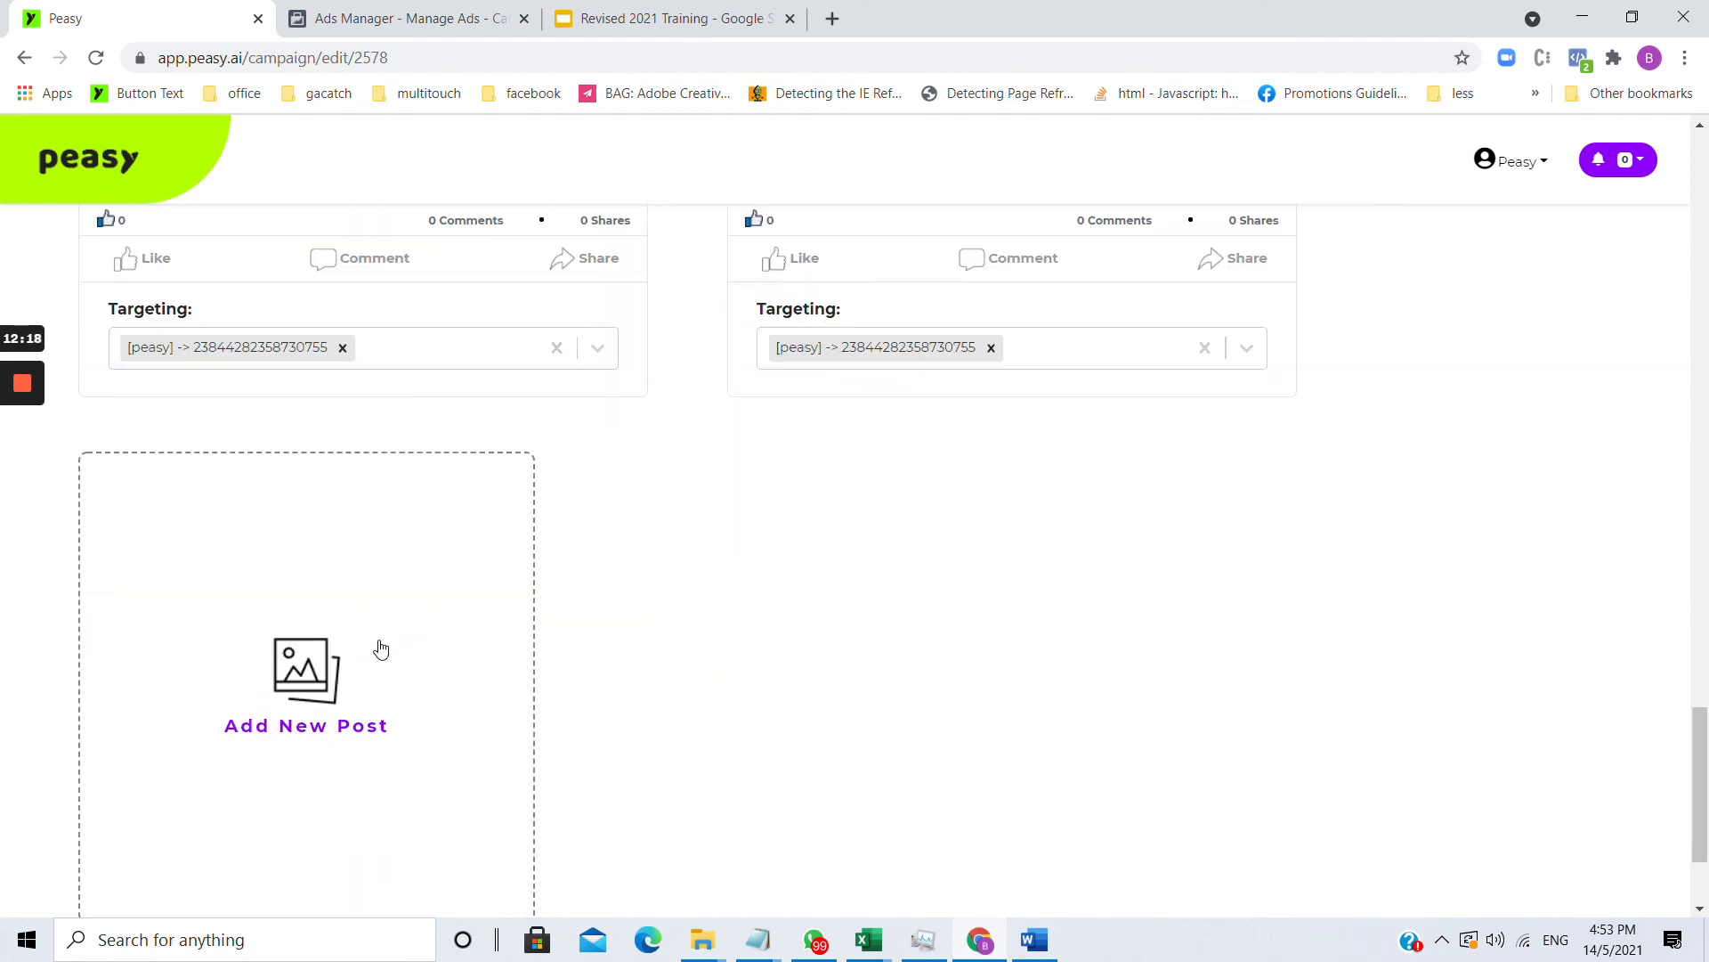
scroll(989, 569, "down", 2)
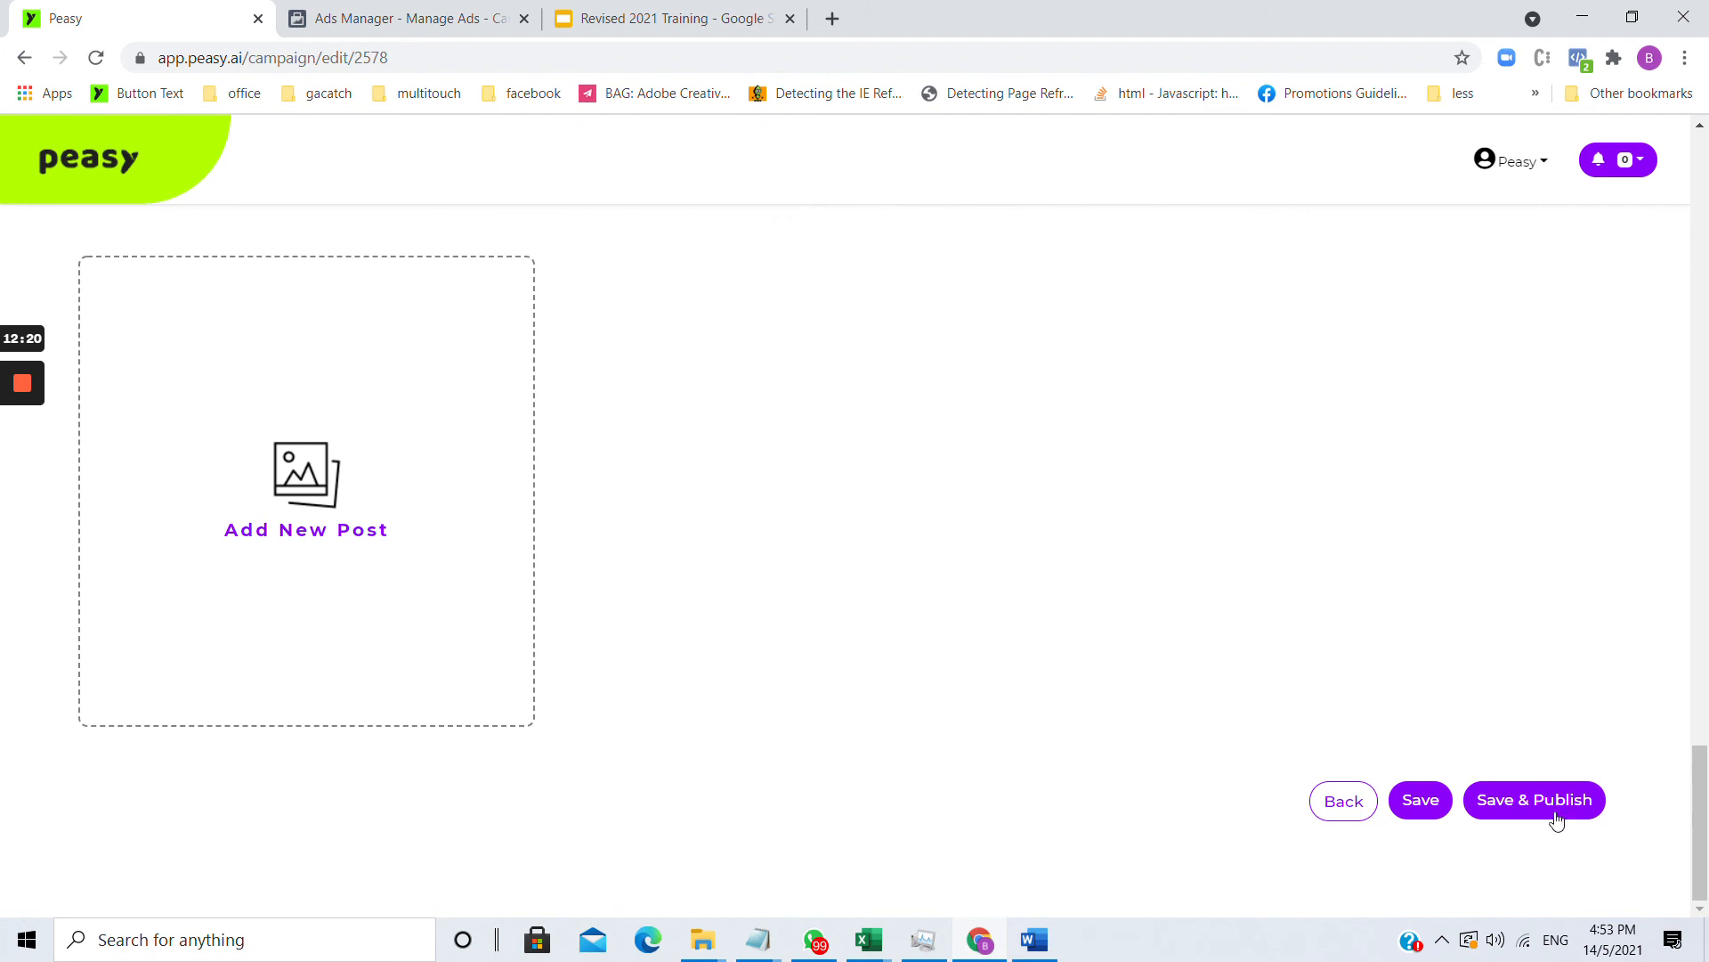
scroll(1269, 560, "up", 10)
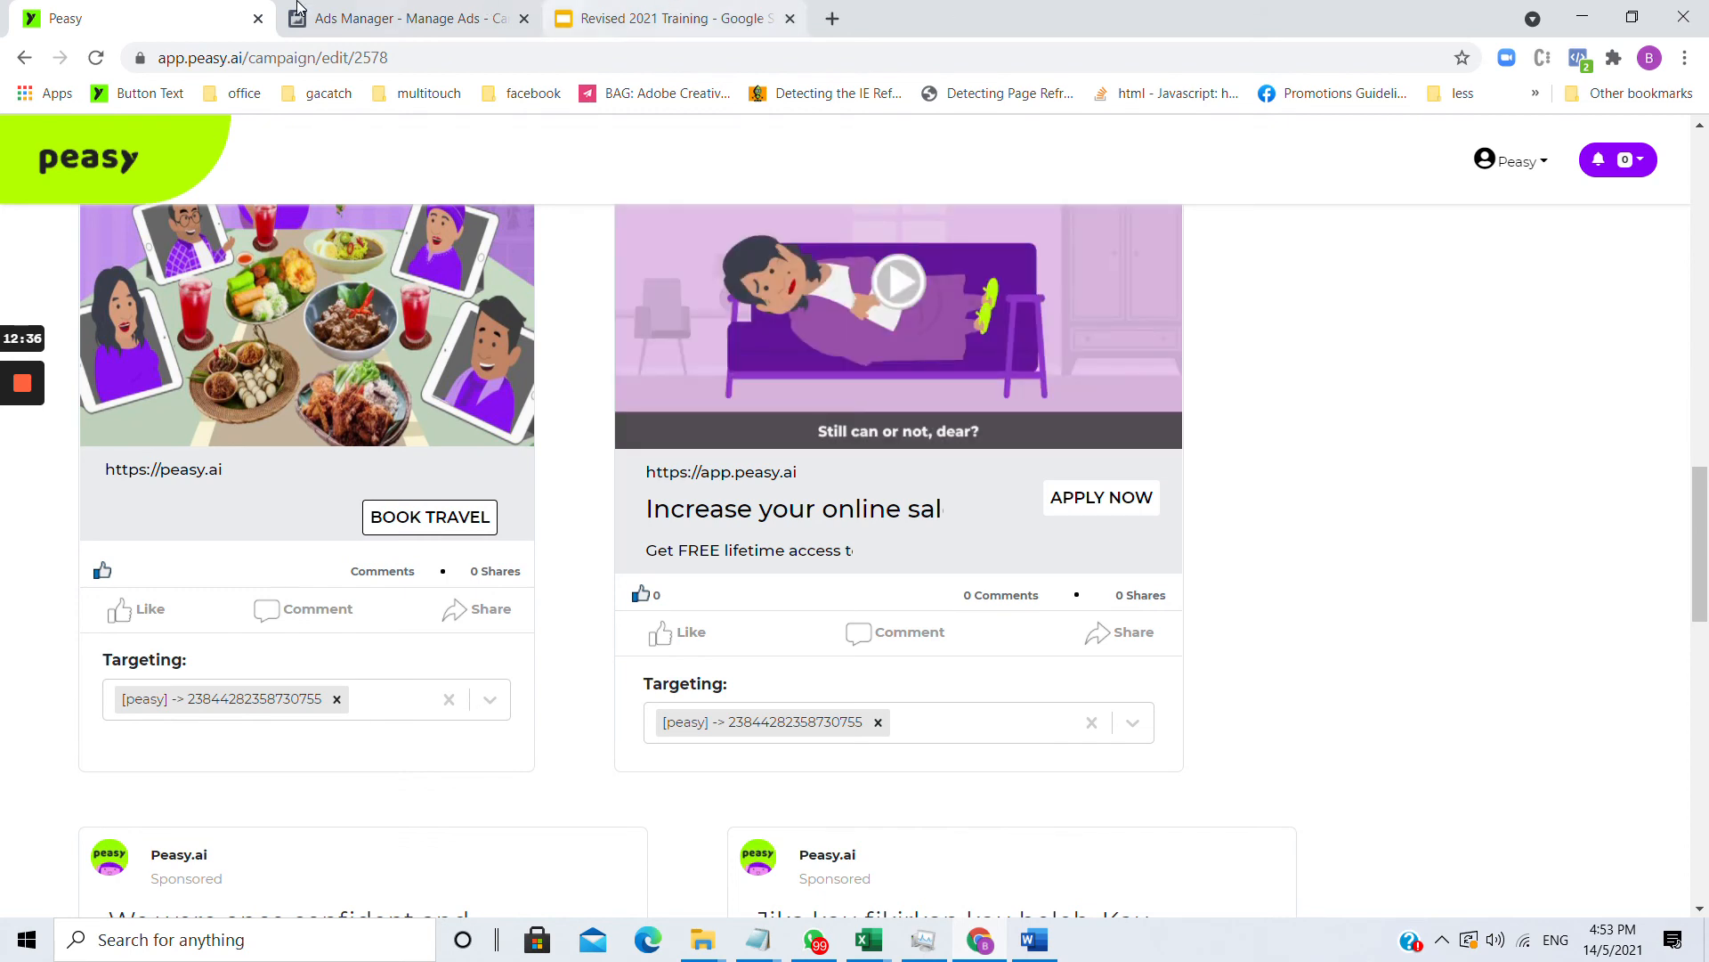
- Switch to Facebook Ads Manager and open the ads in the ad set of the [PEASY][INSTAGRAM]_KitaMasihBoleh R campaign
left_click(338, 16)
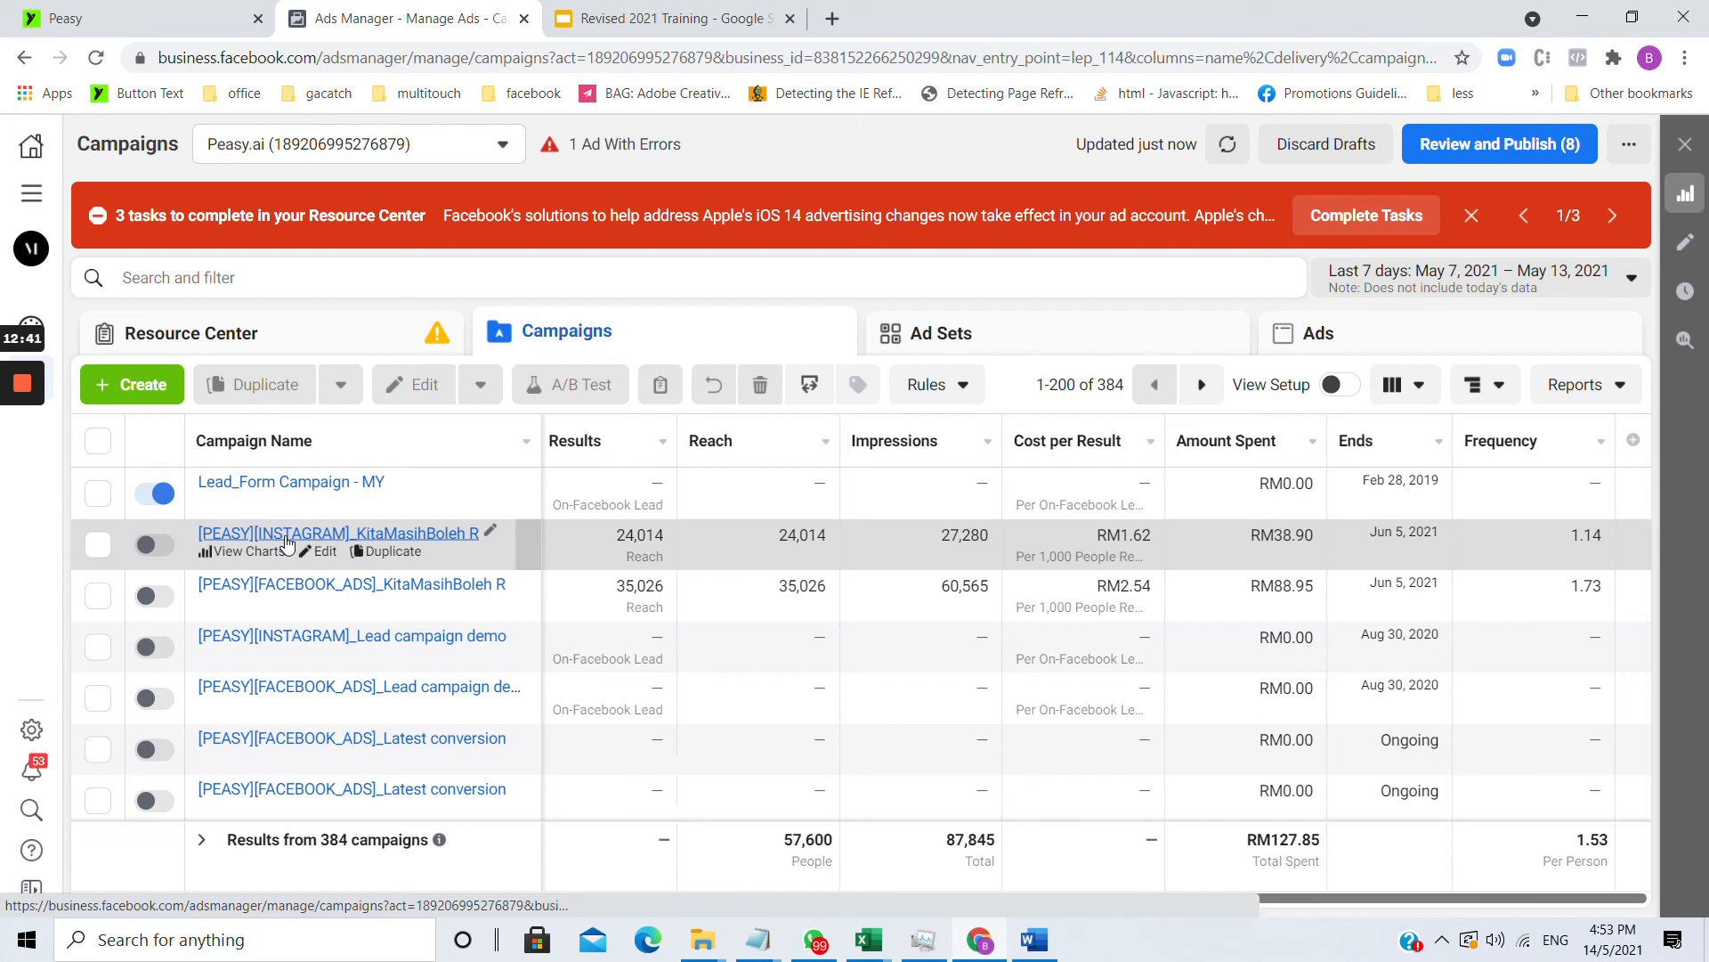
left_click(287, 533)
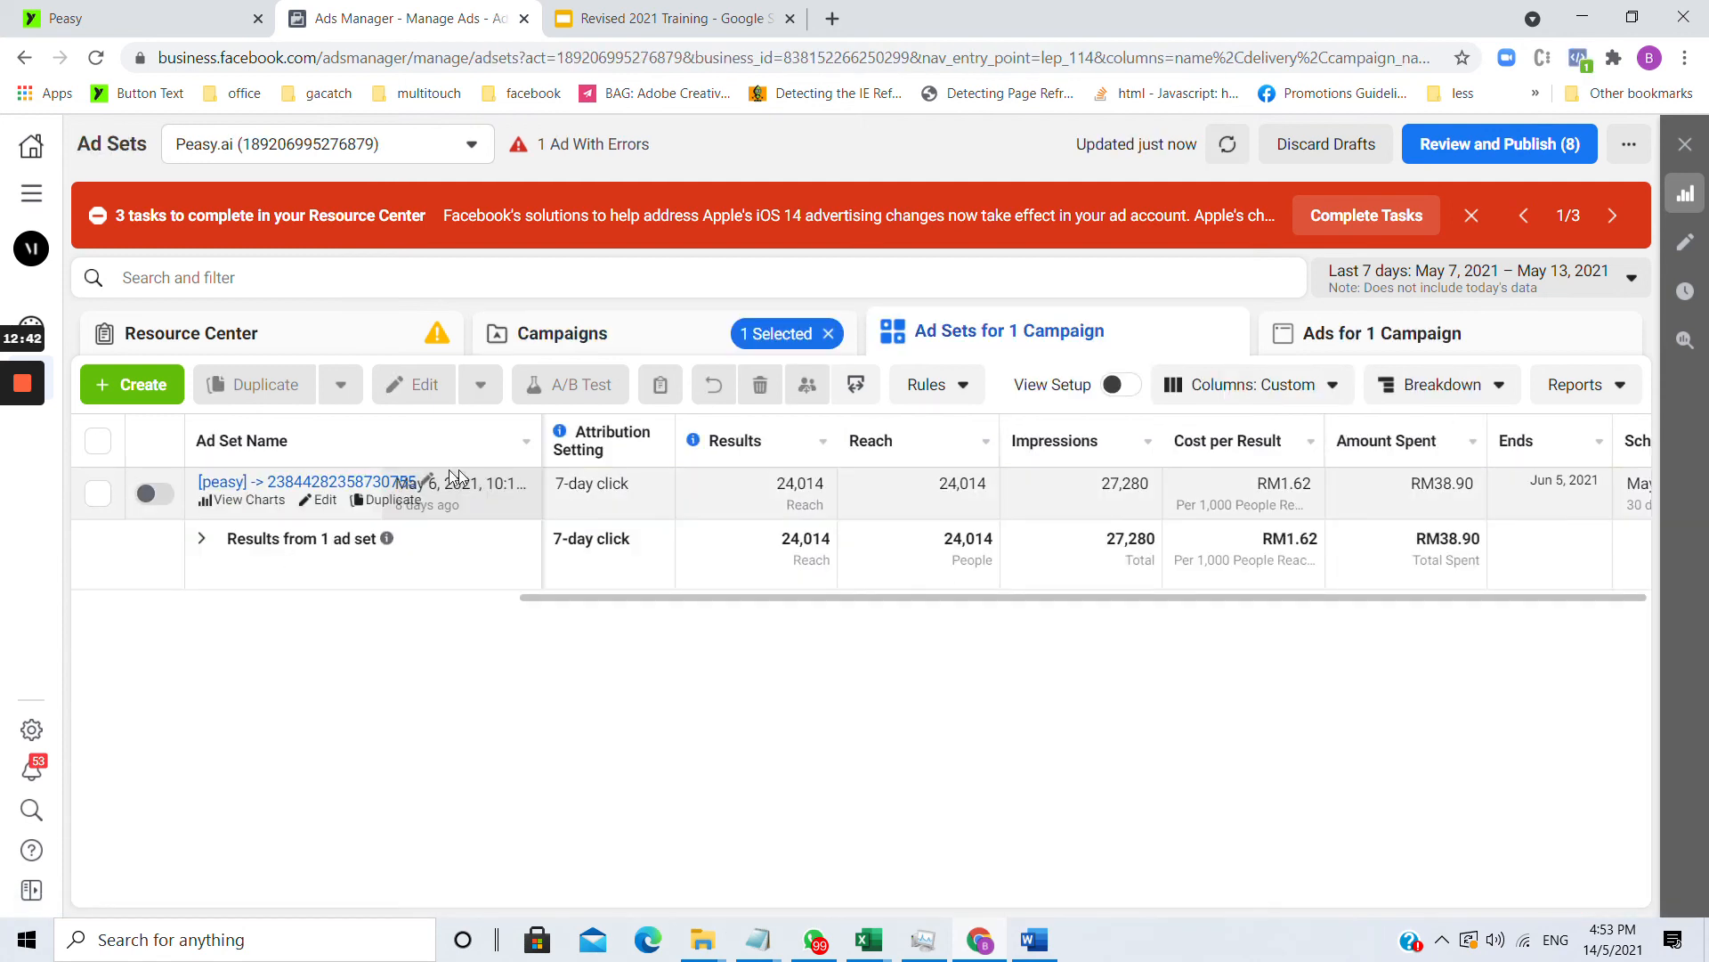
left_click(343, 485)
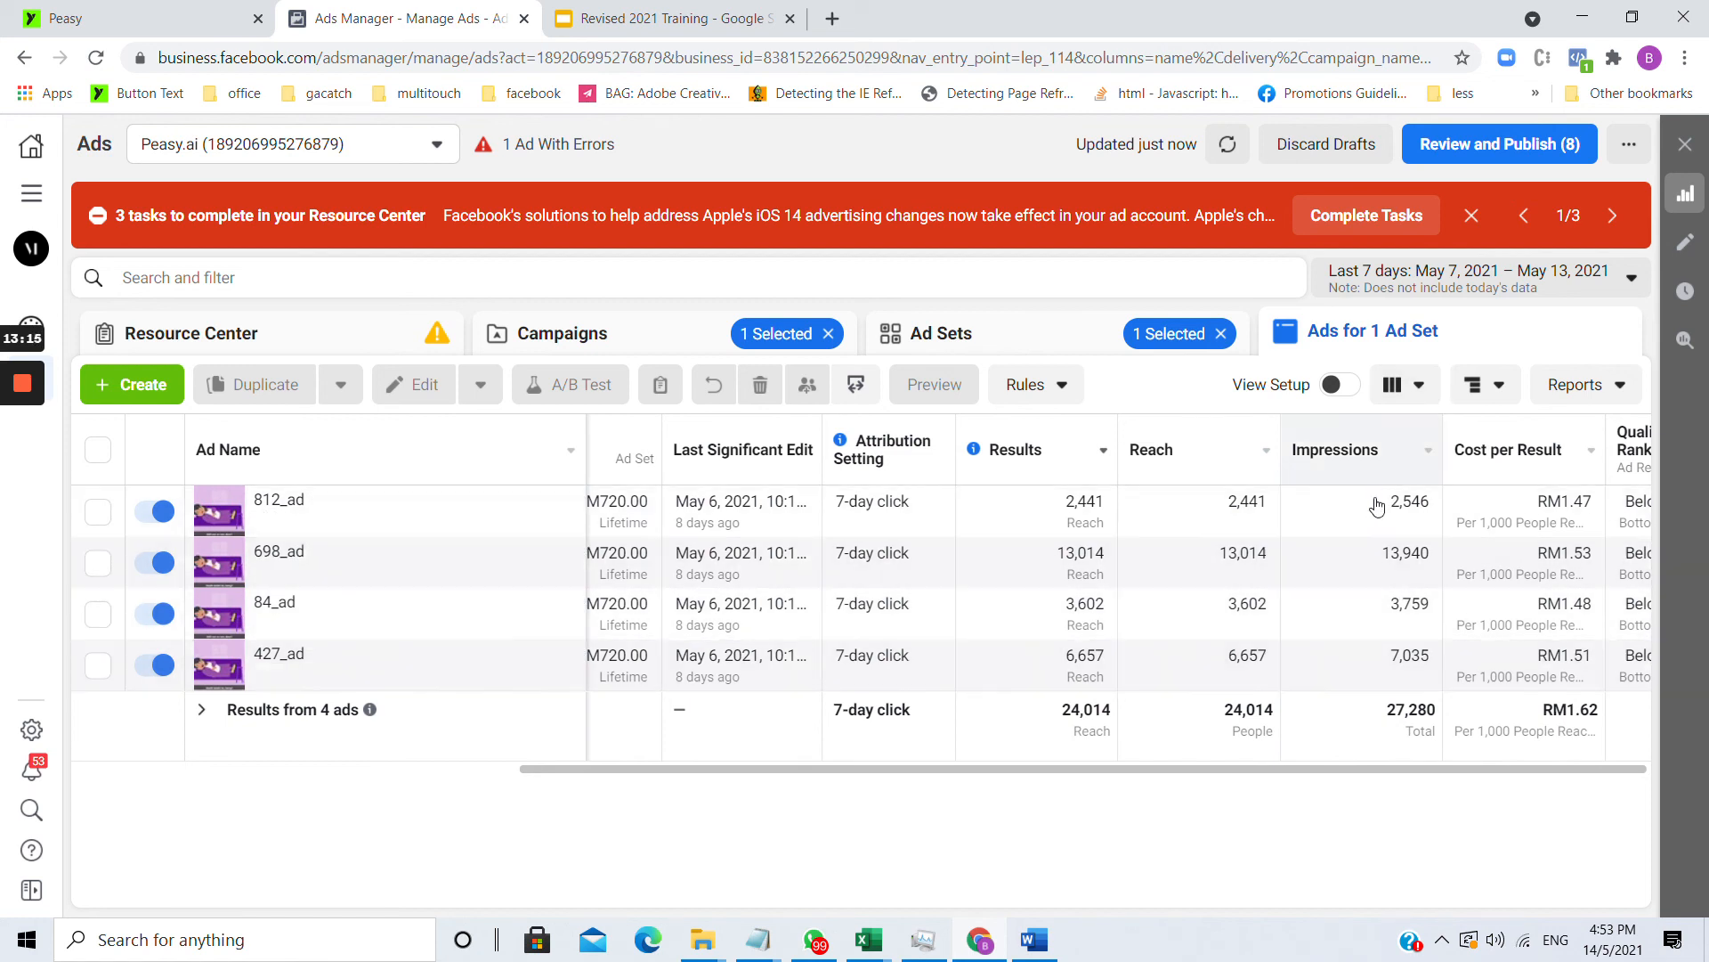
- Check the Optimization table in Google Slides, and review the Peasy campaign's prediction, budget details and historical ROI chart
left_click(574, 17)
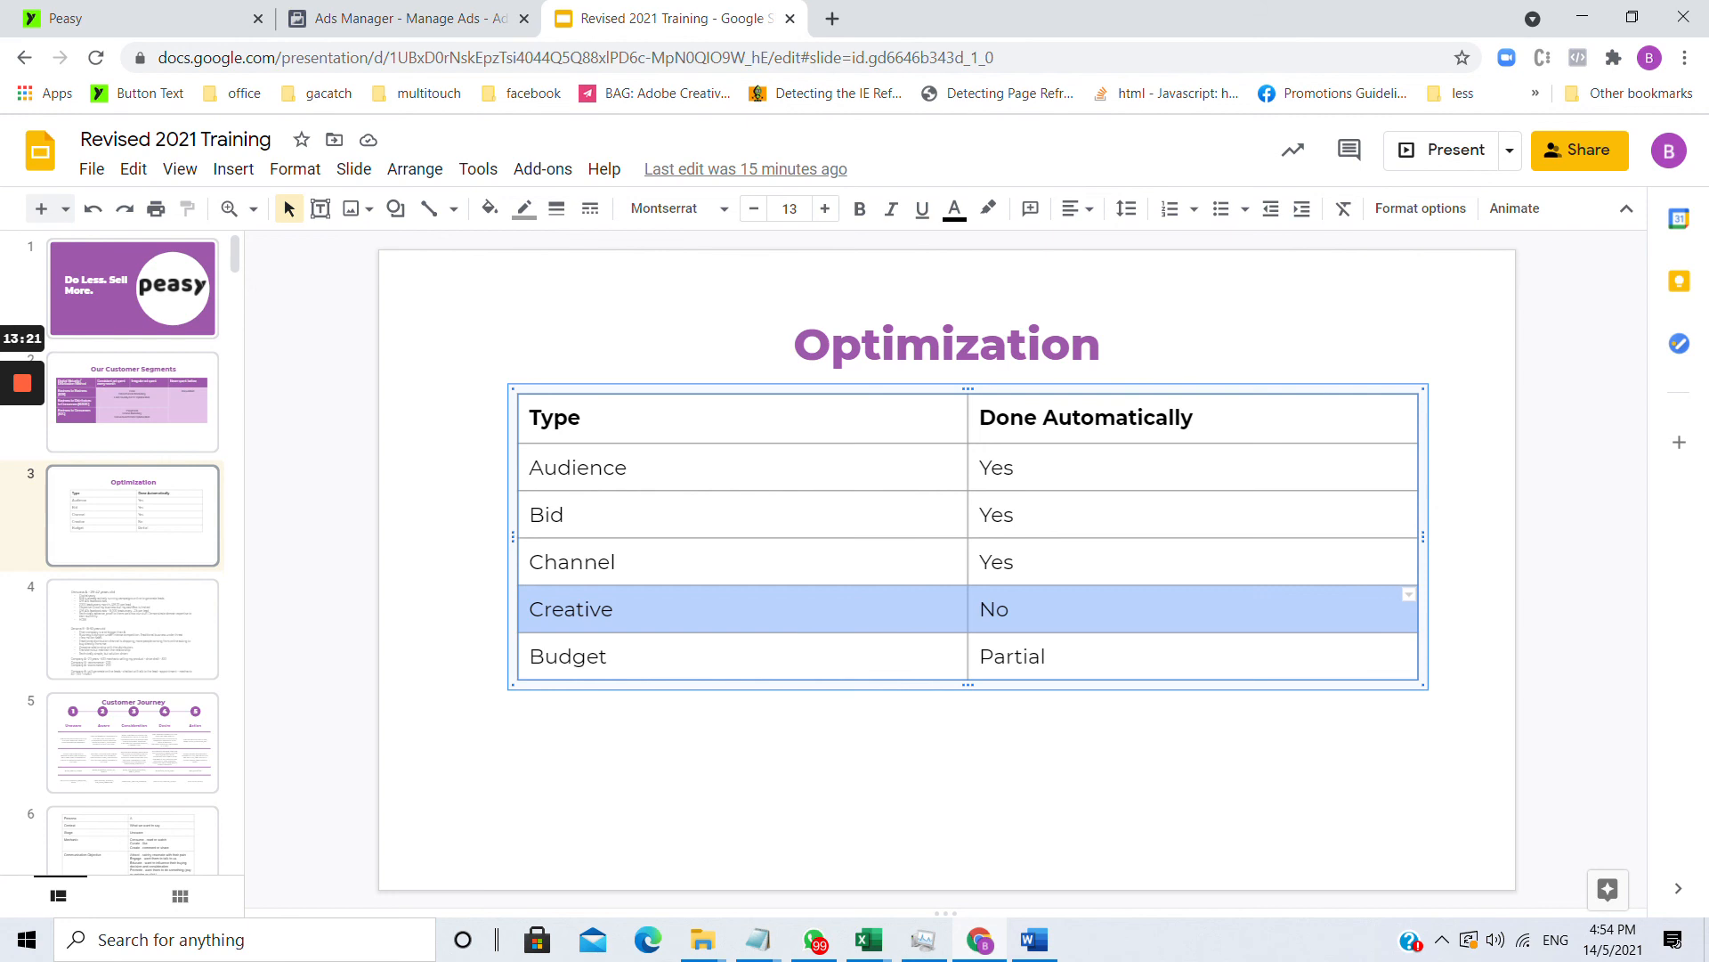
left_click(182, 11)
scroll(554, 431, "up", 15)
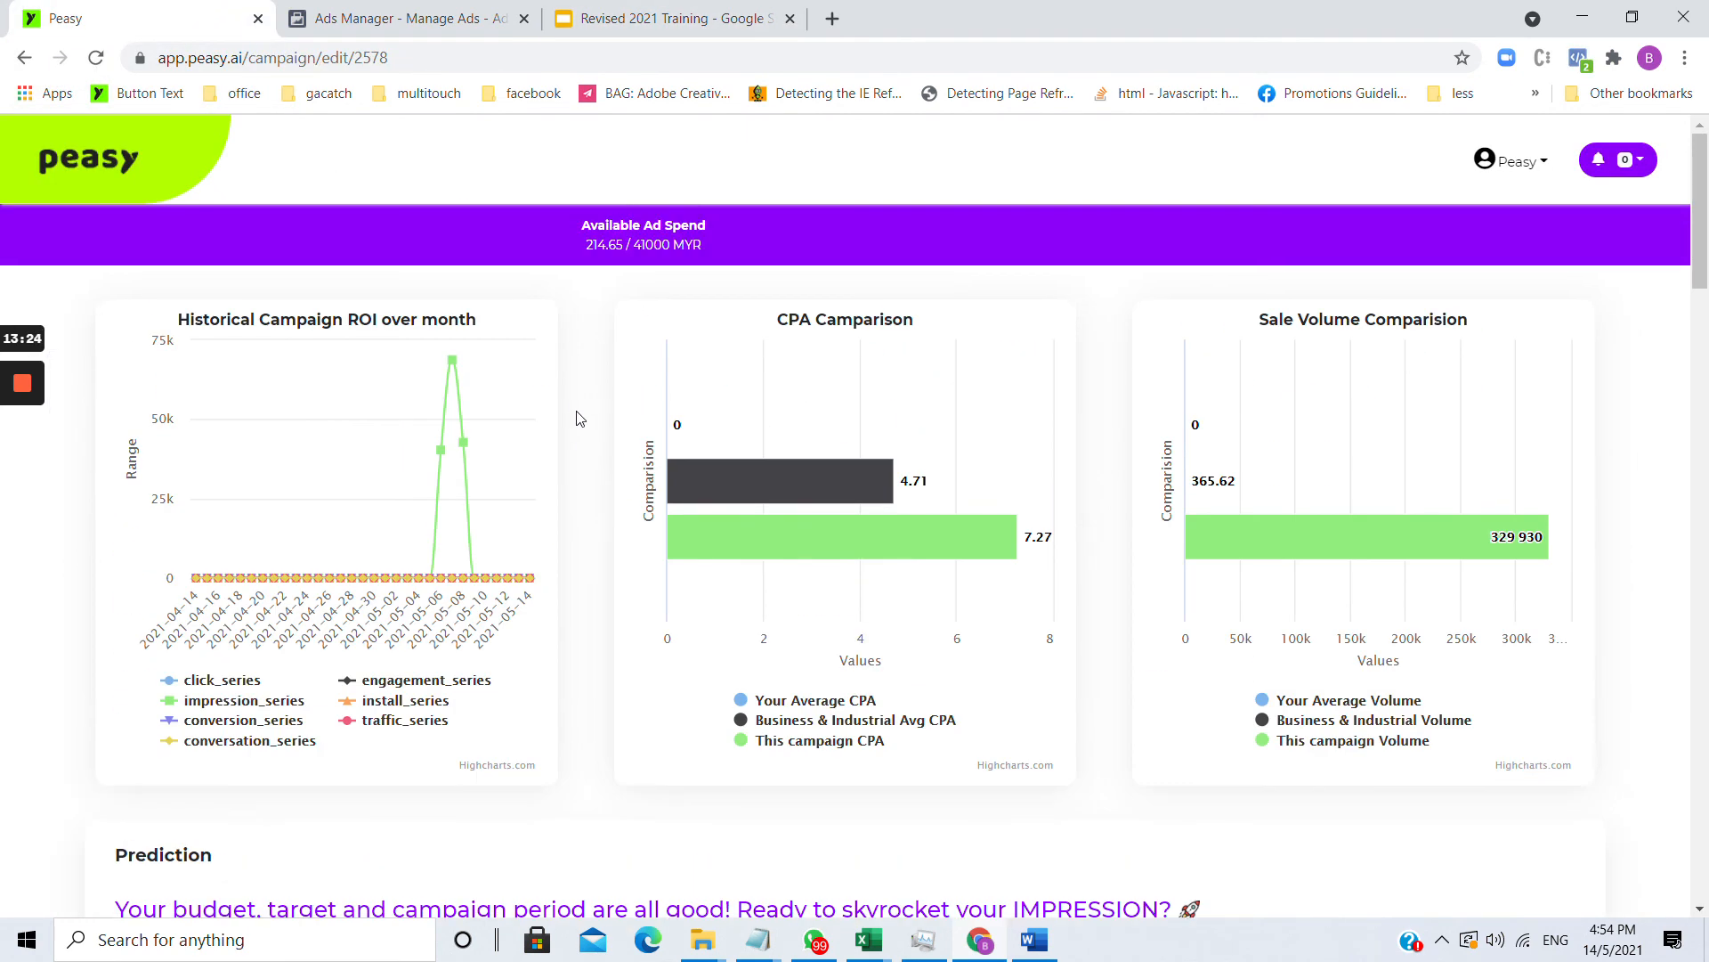
scroll(574, 414, "down", 3)
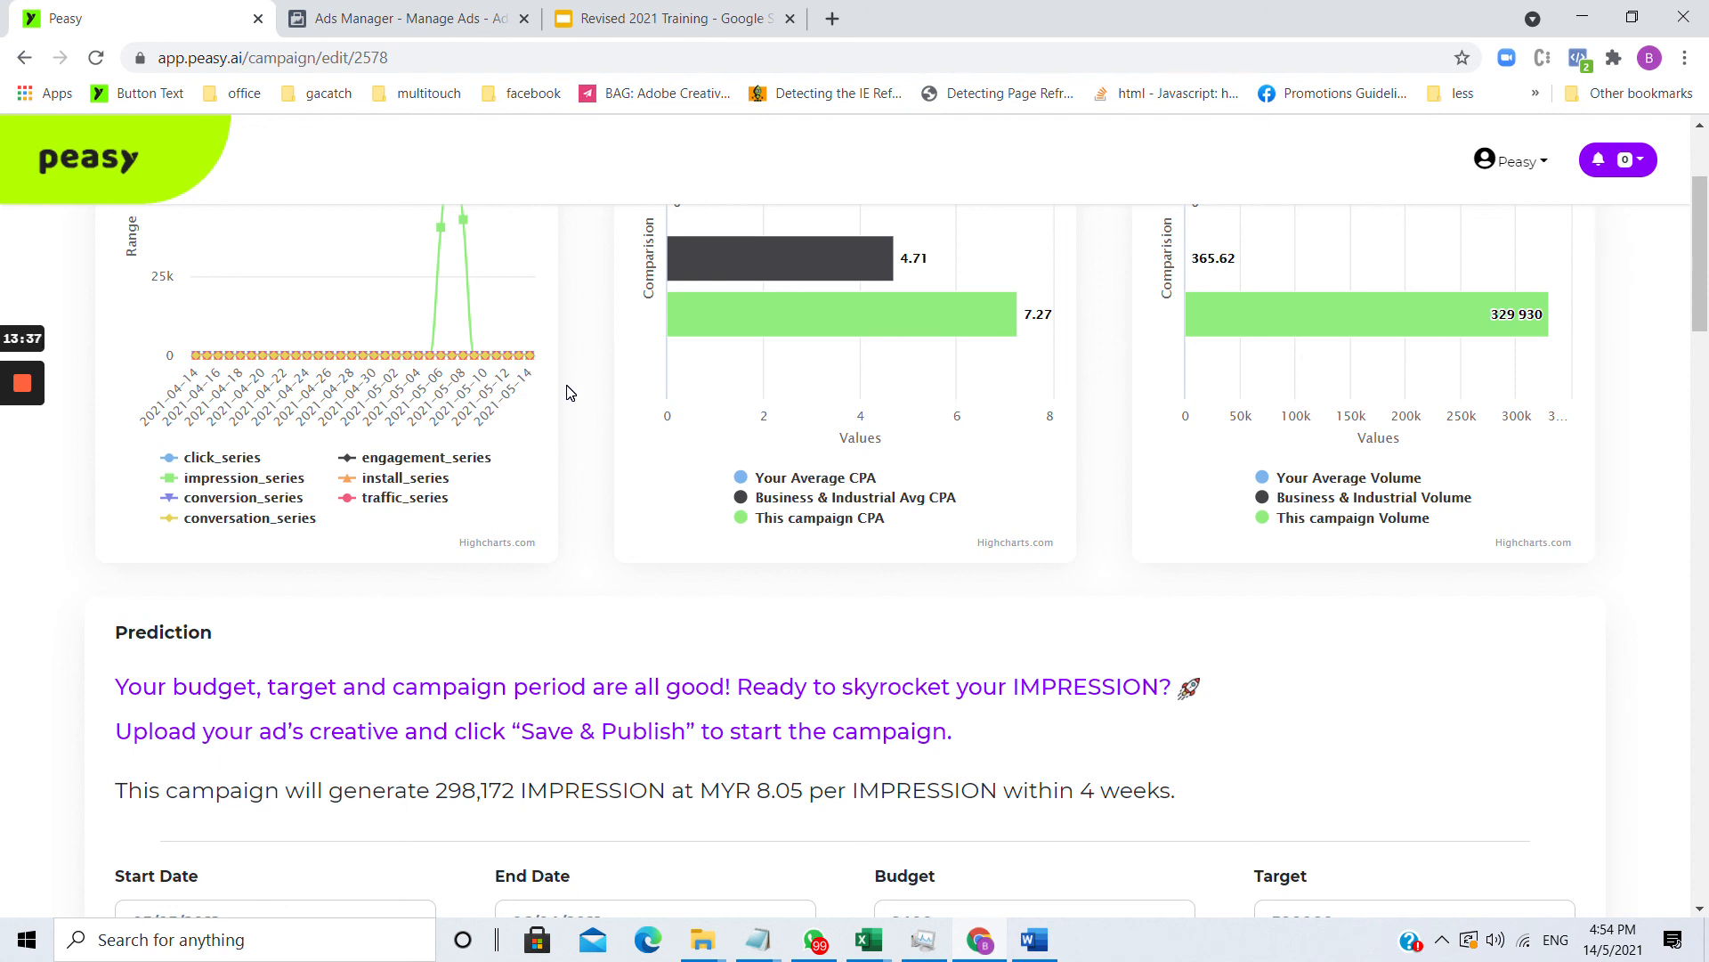
scroll(570, 393, "down", 5)
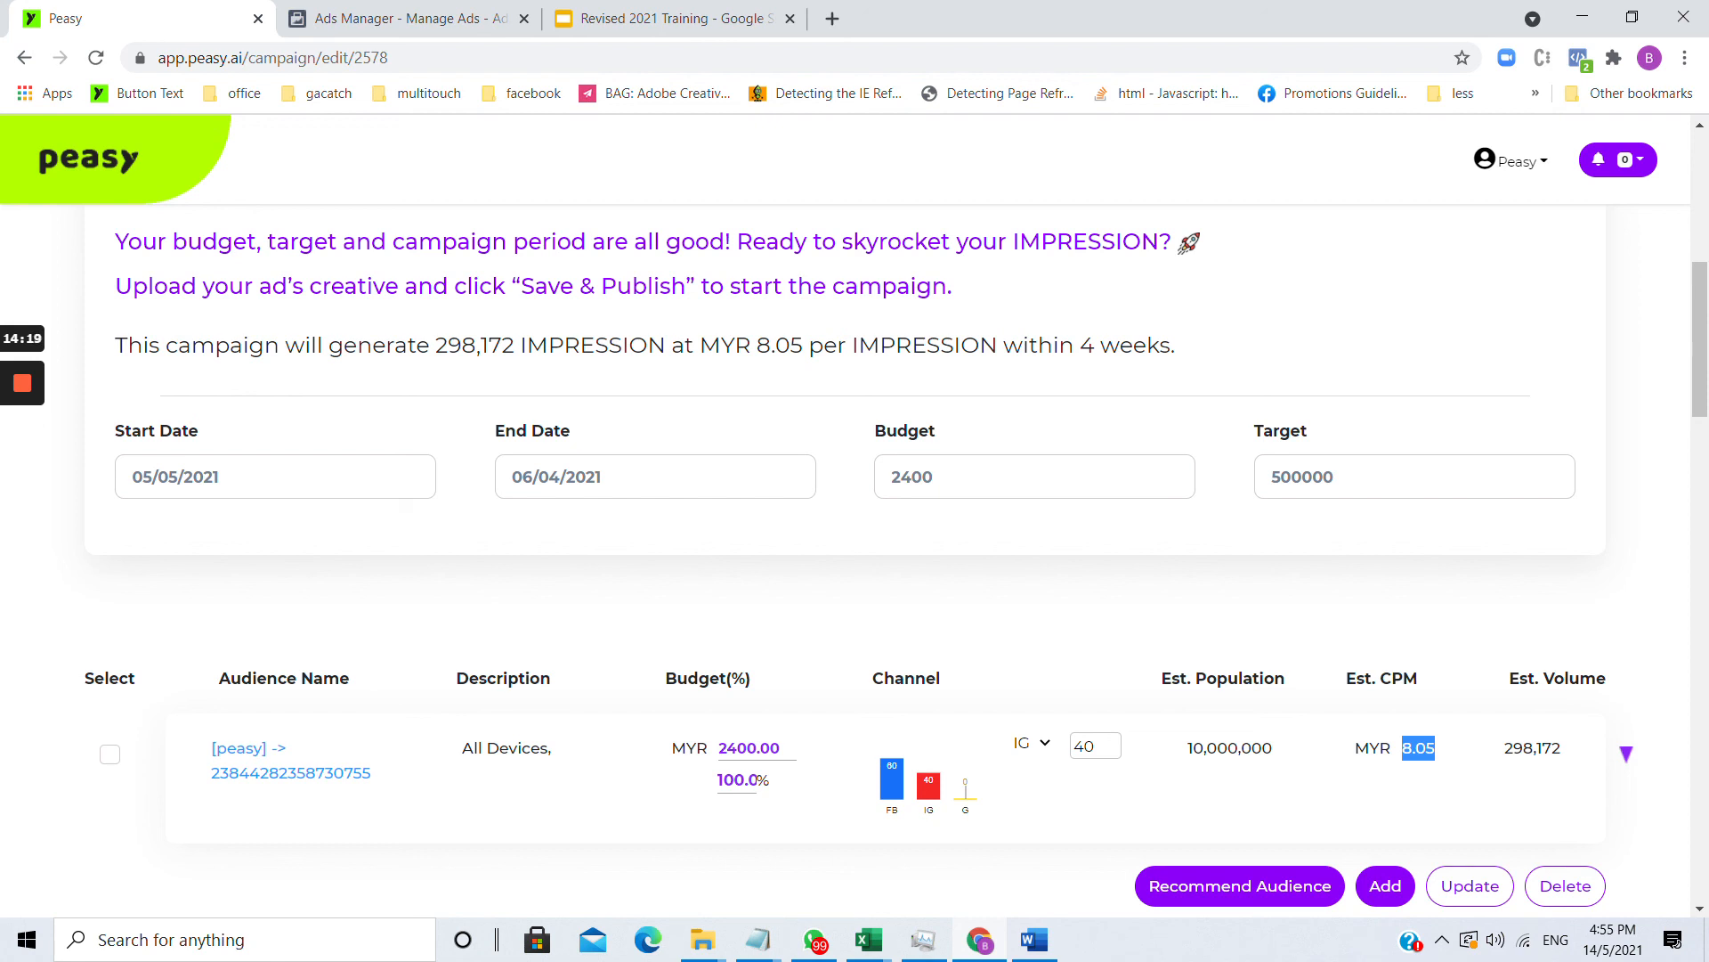
scroll(584, 484, "up", 7)
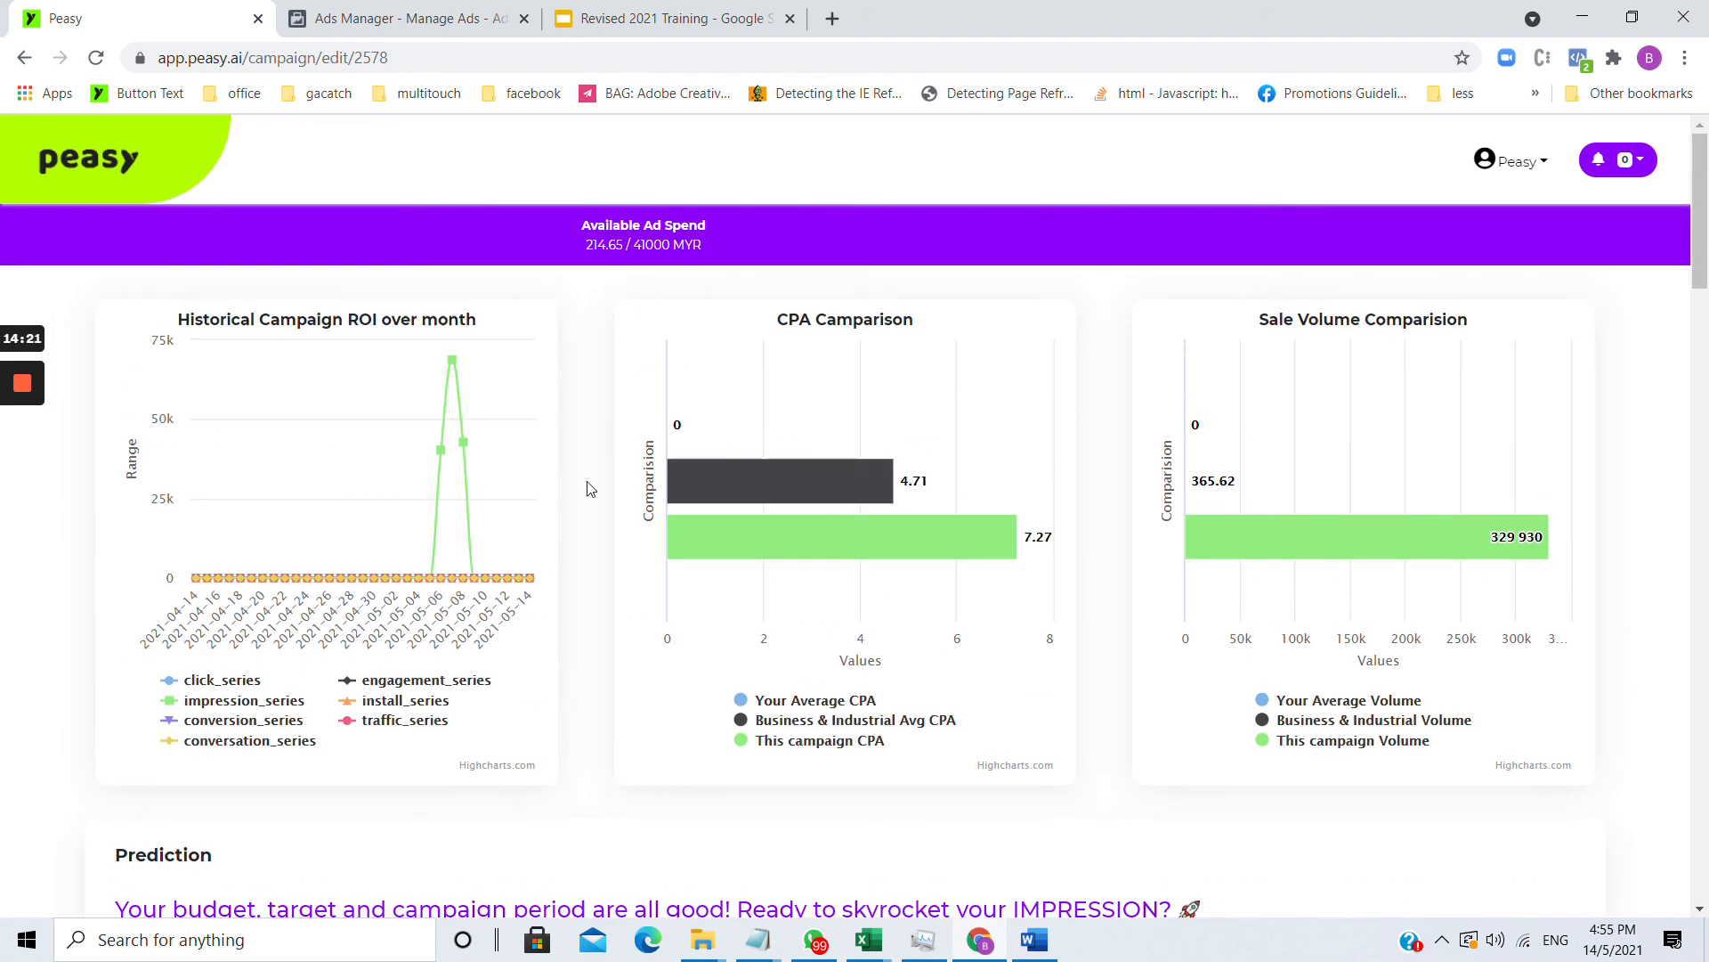
mouse_move(452, 361)
mouse_move(487, 577)
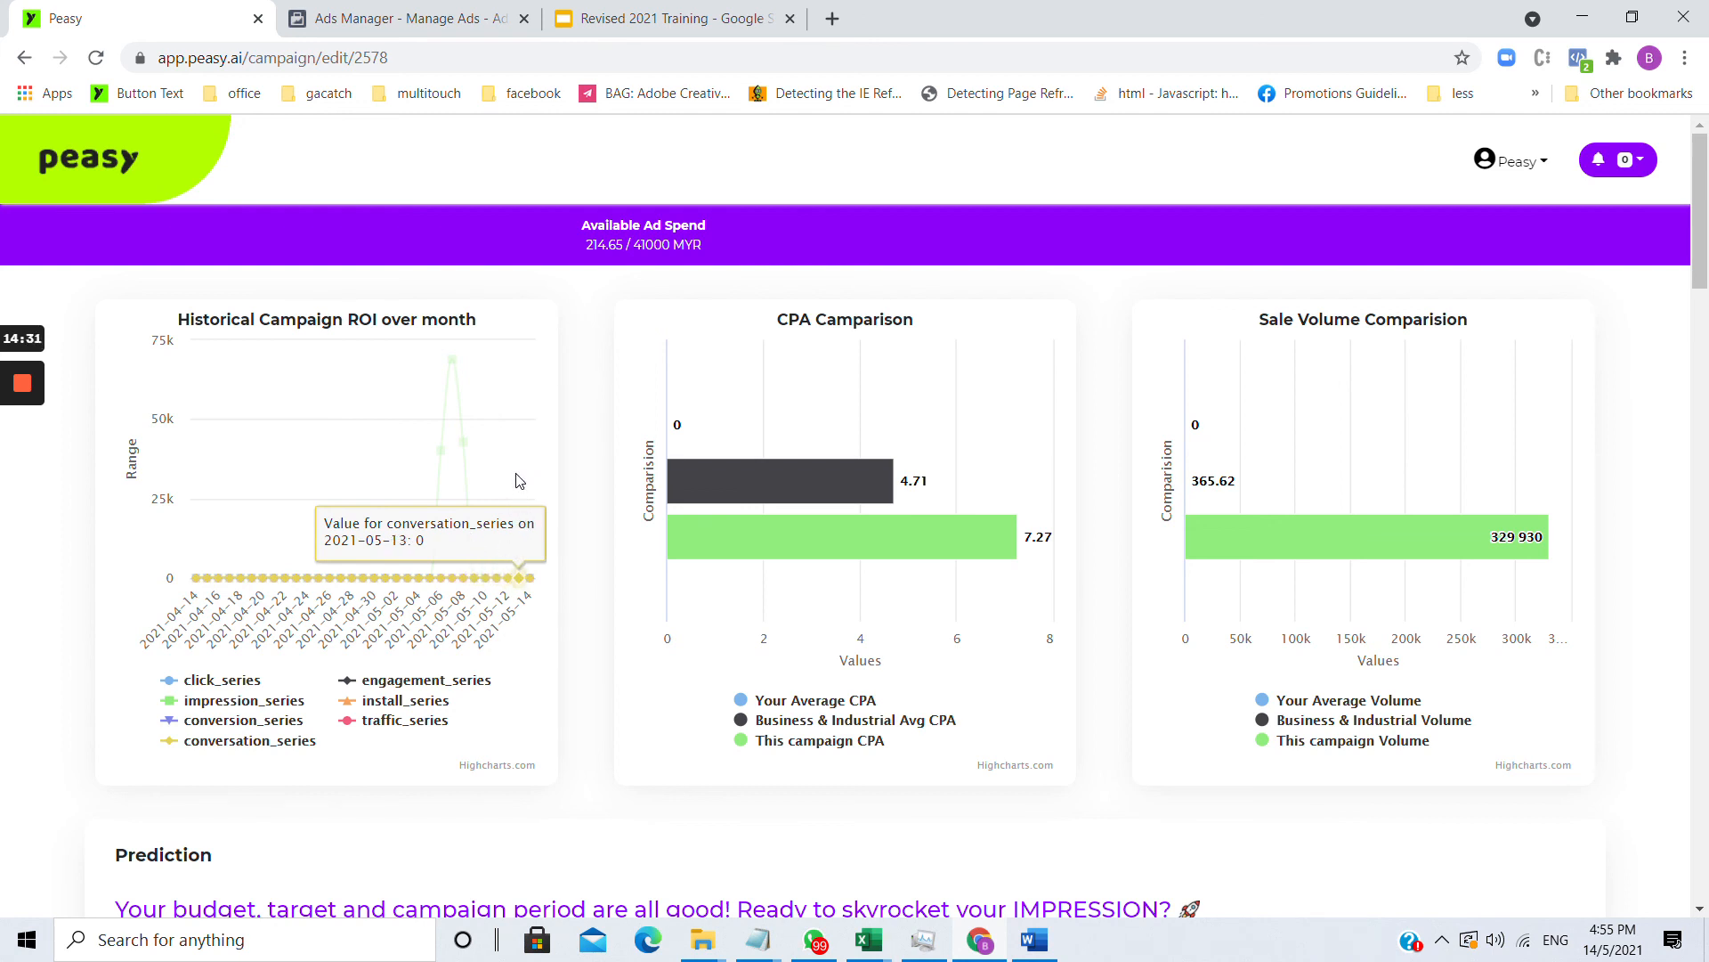
- Point out the Peasy campaign's Budget field and its Save & Publish option, and return to the Optimization table in Google Slides
scroll(645, 699, "down", 6)
left_click(904, 565)
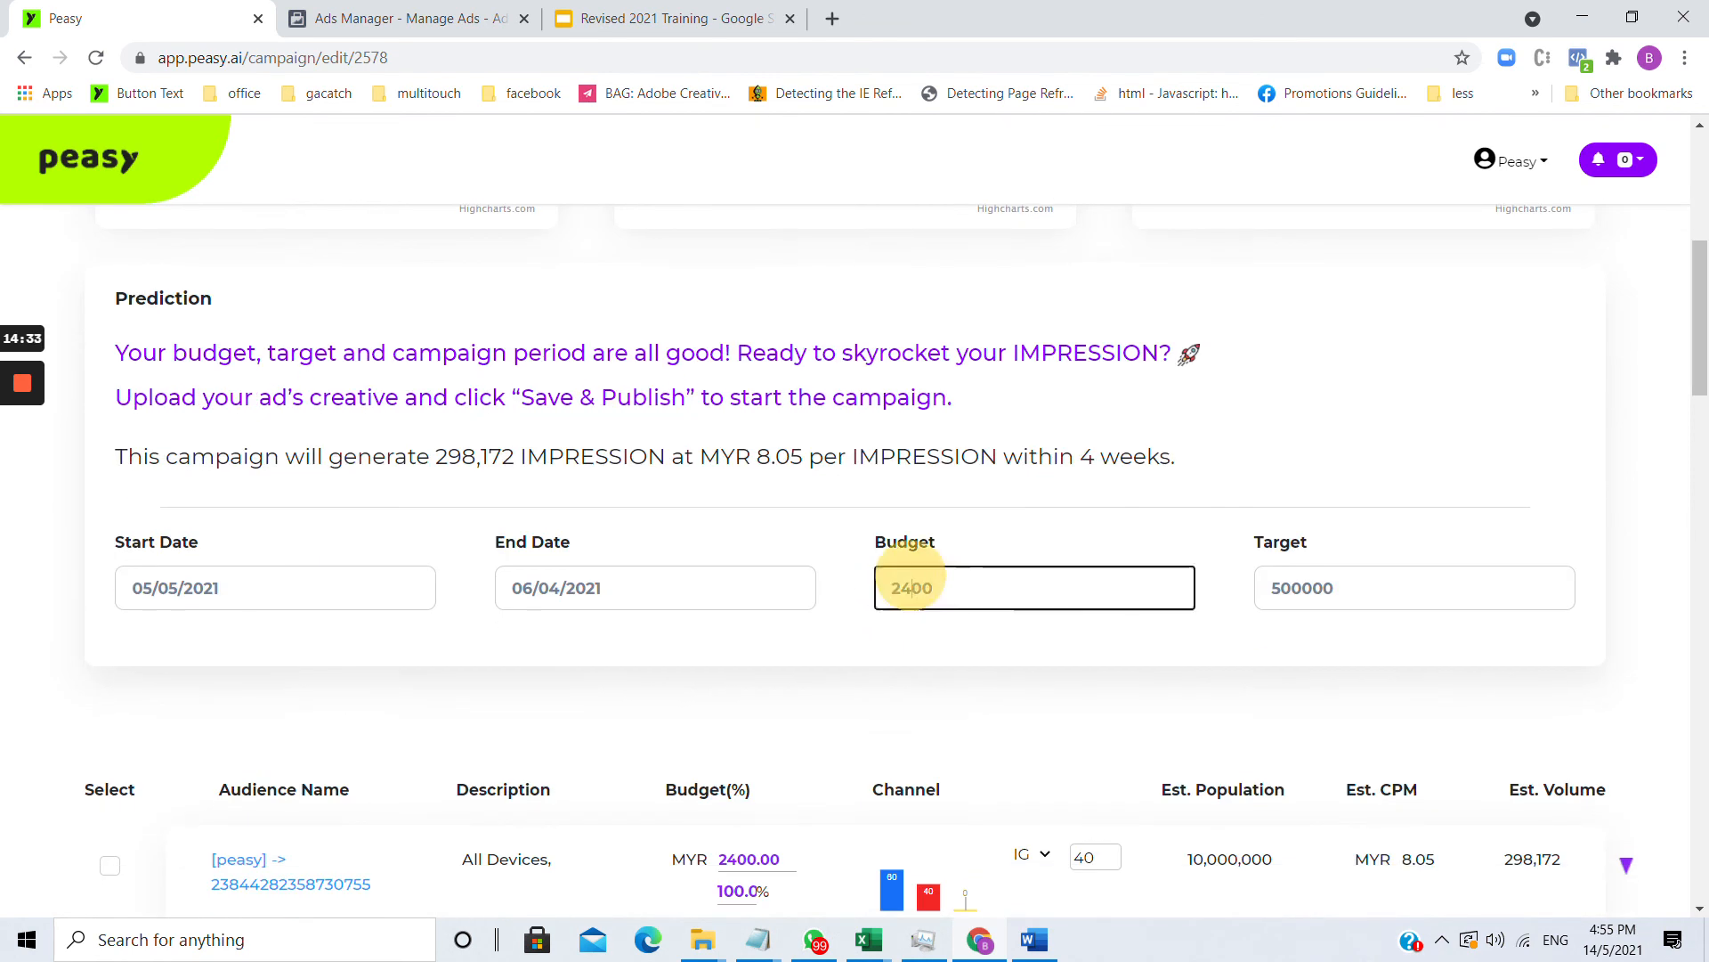
scroll(1507, 512, "down", 8)
scroll(1507, 512, "down", 20)
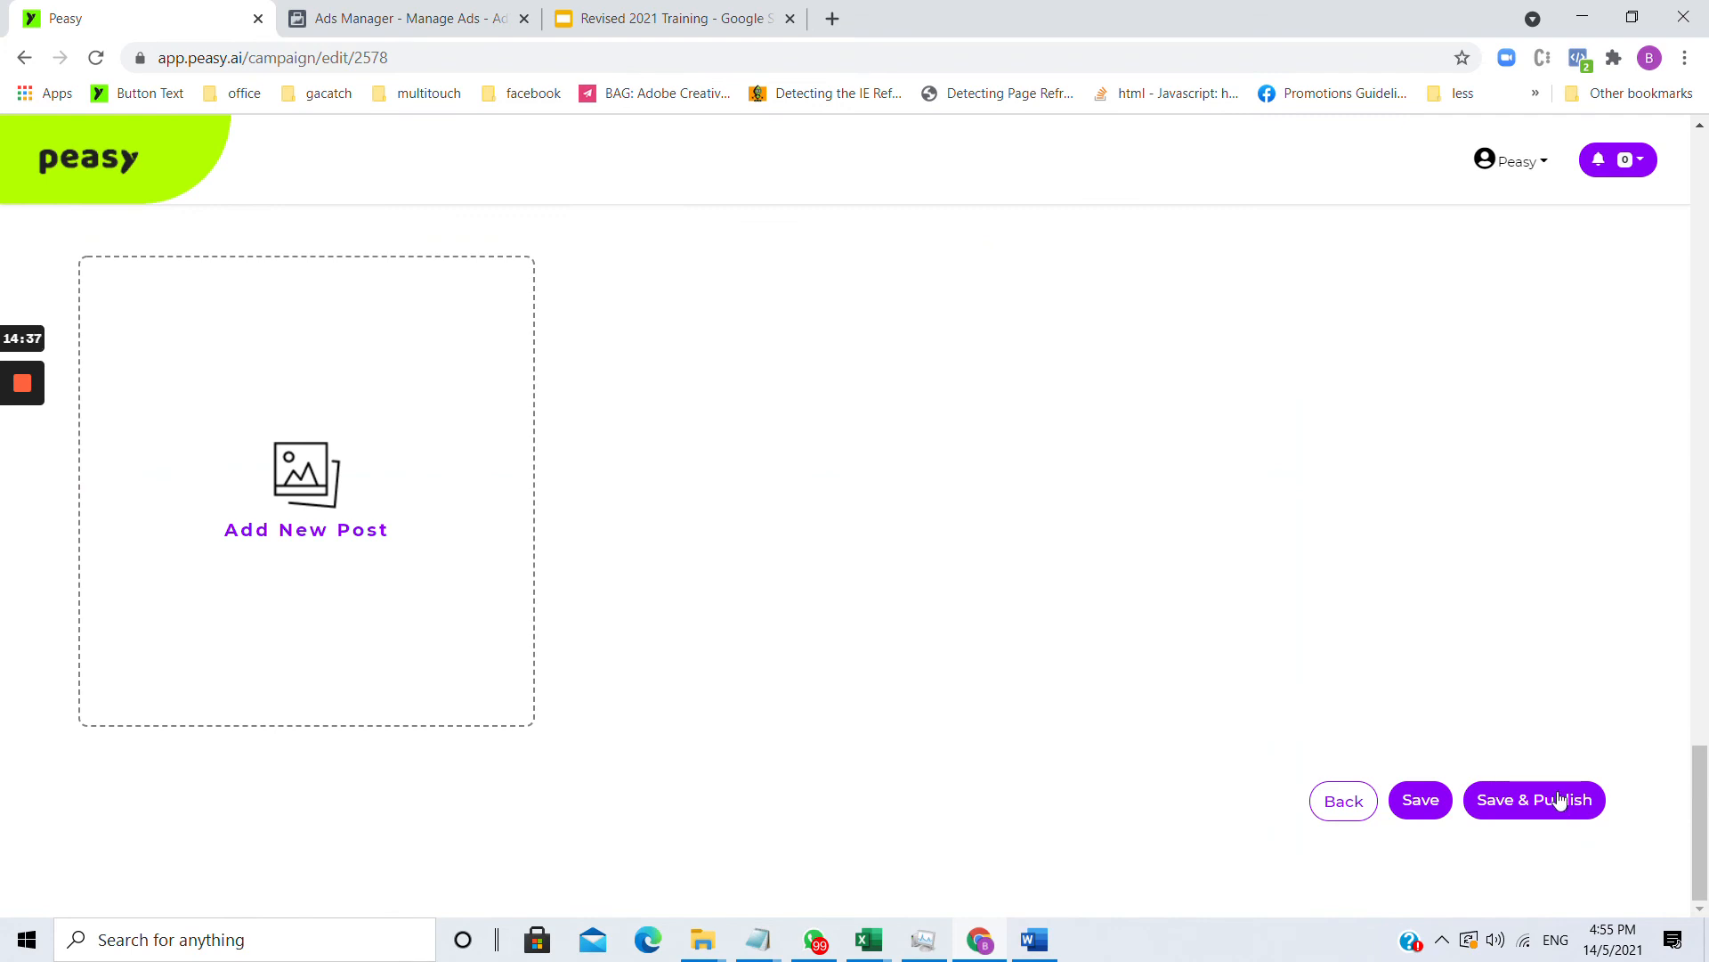
left_click(681, 19)
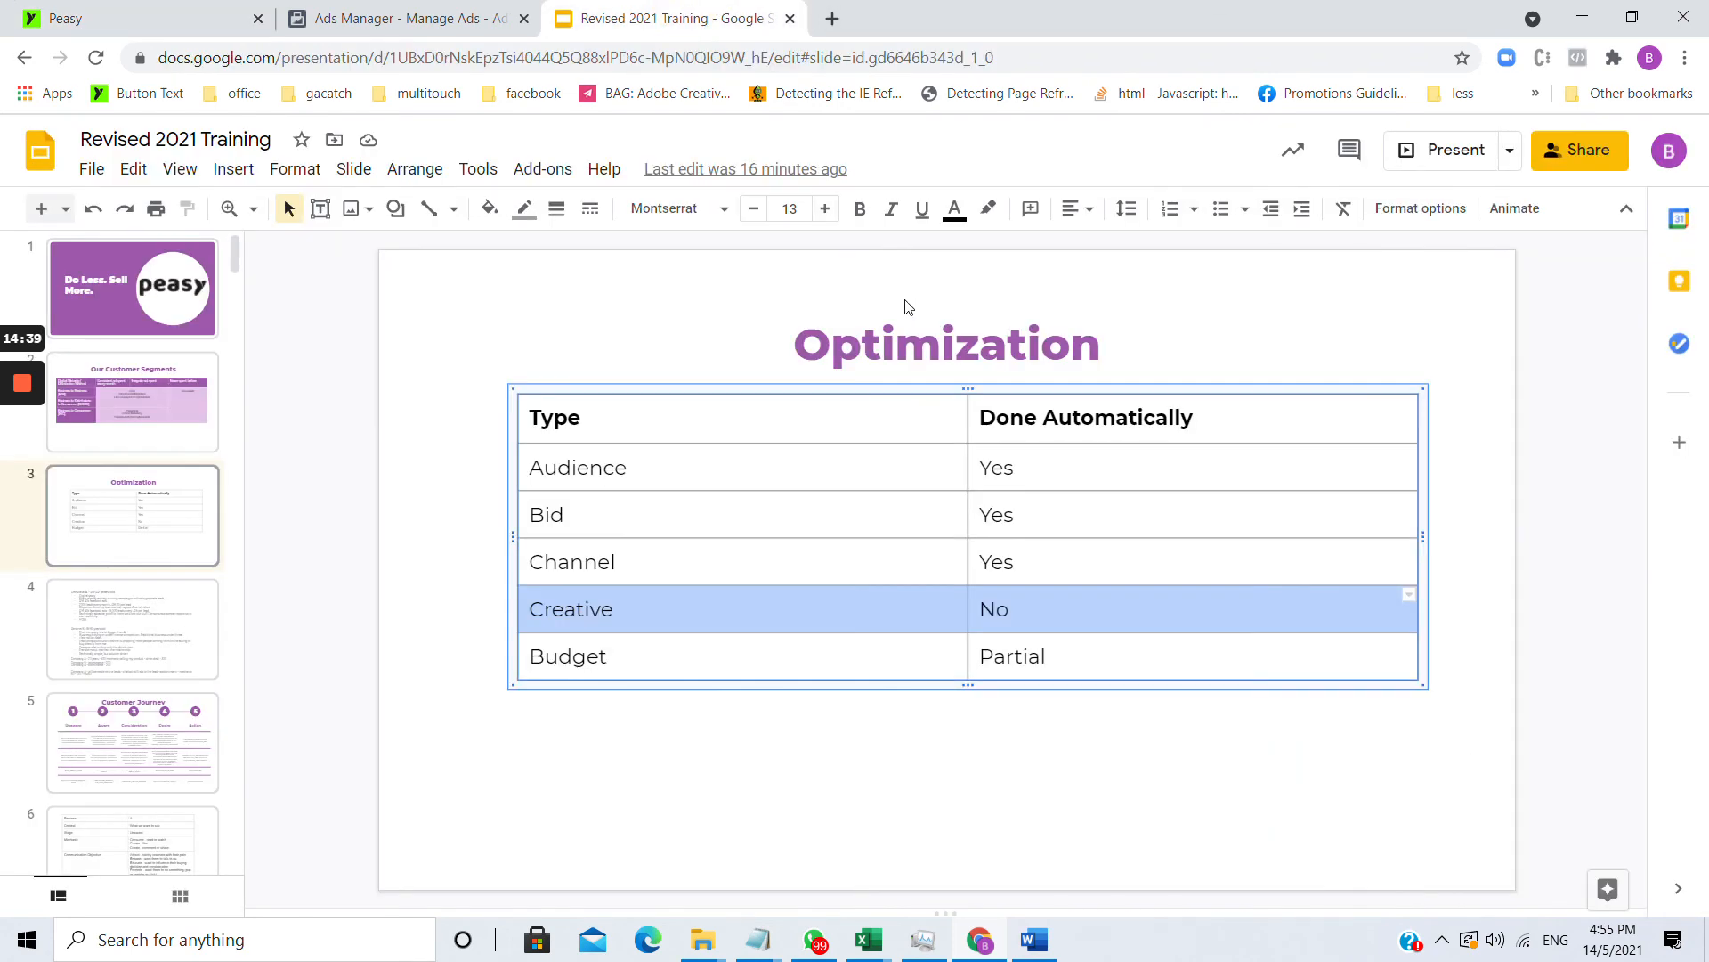